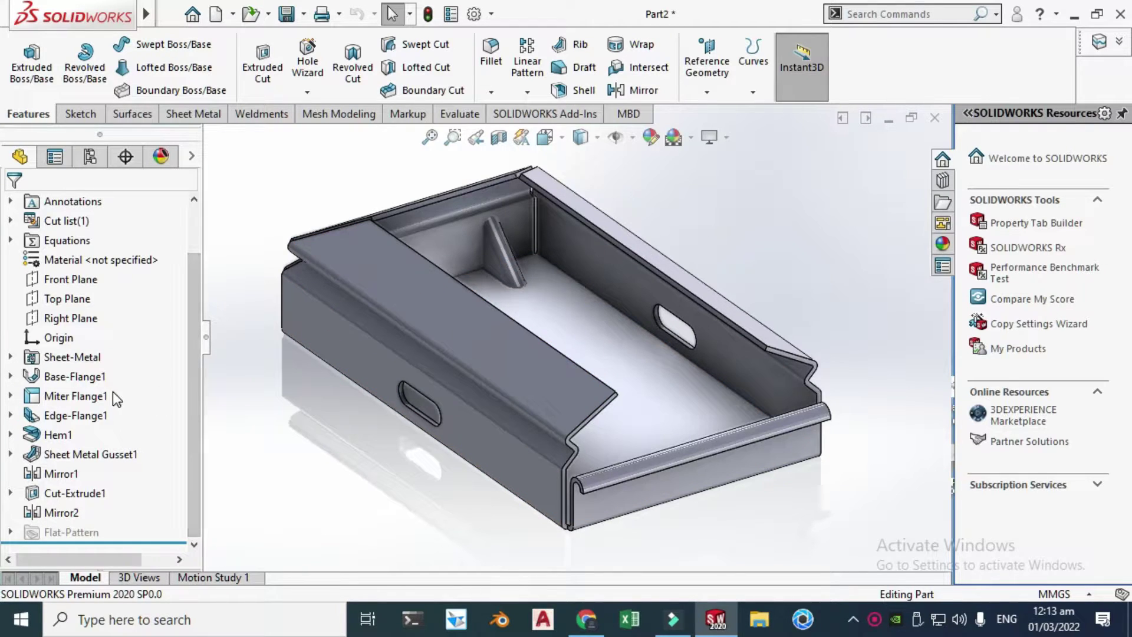
# - Create a new part document and set its scene background to Plain White
pyautogui.click(200, 361)
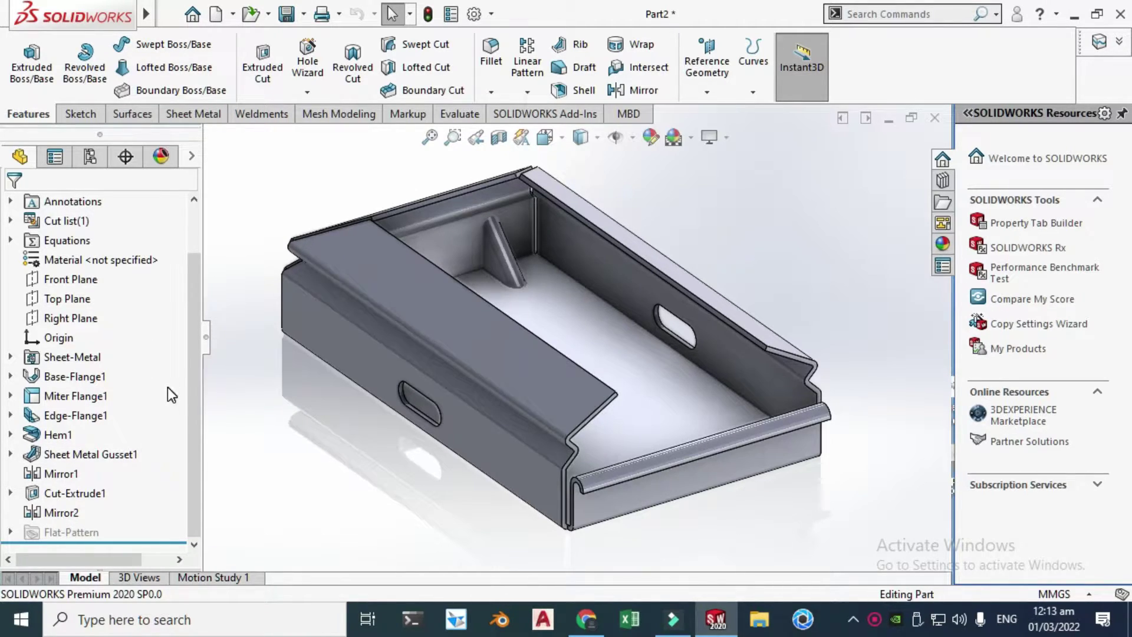
pyautogui.click(234, 14)
pyautogui.click(242, 35)
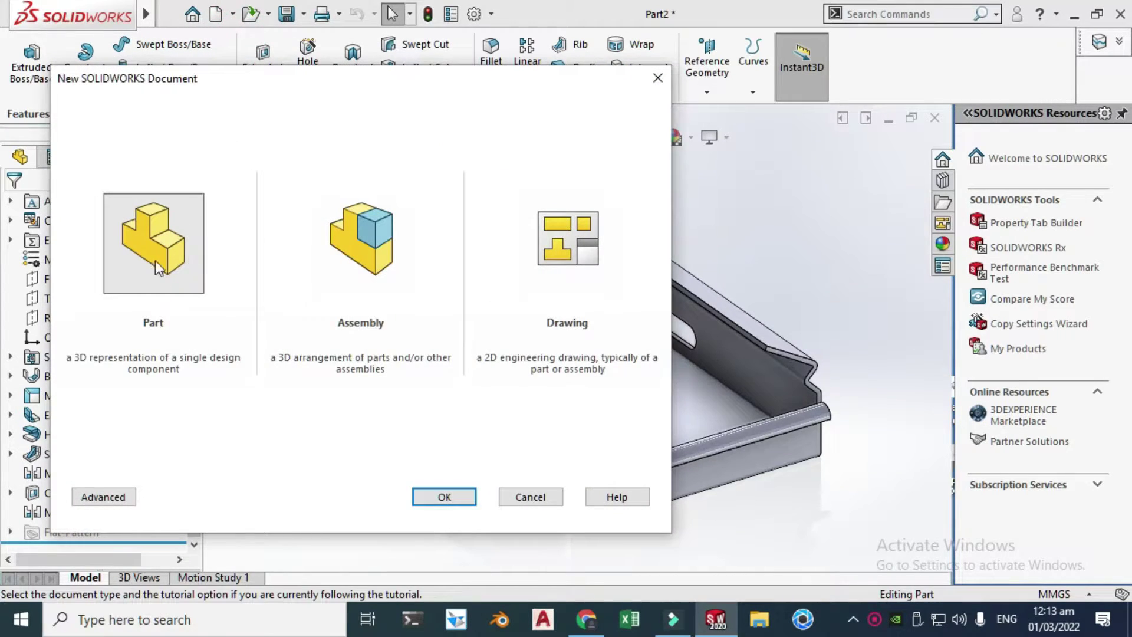
pyautogui.click(158, 268)
pyautogui.click(444, 496)
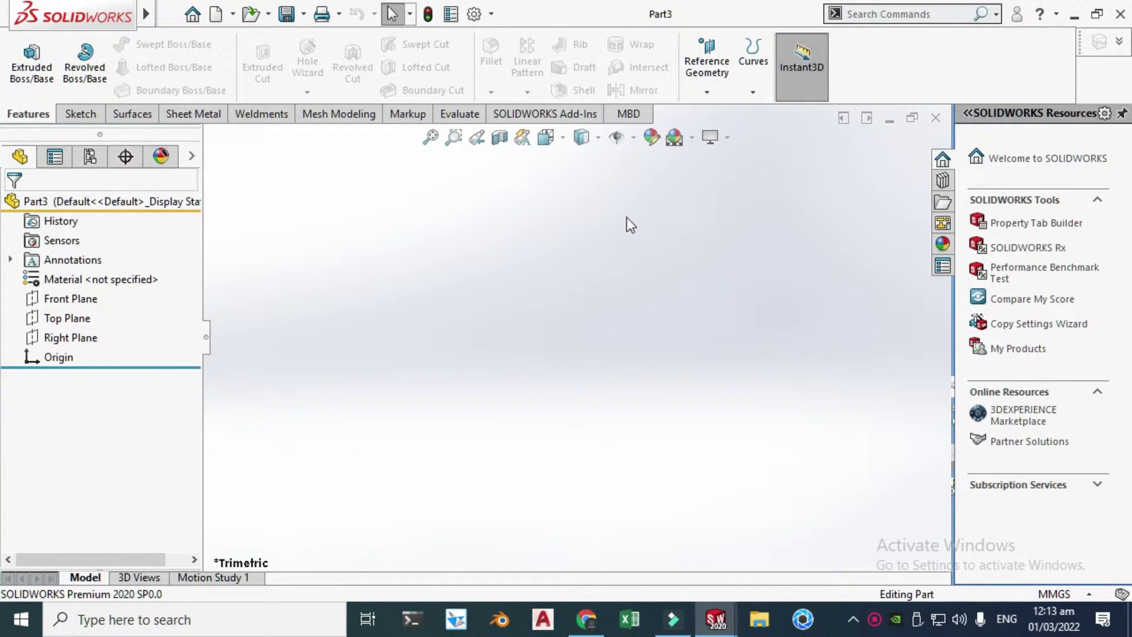
pyautogui.click(692, 141)
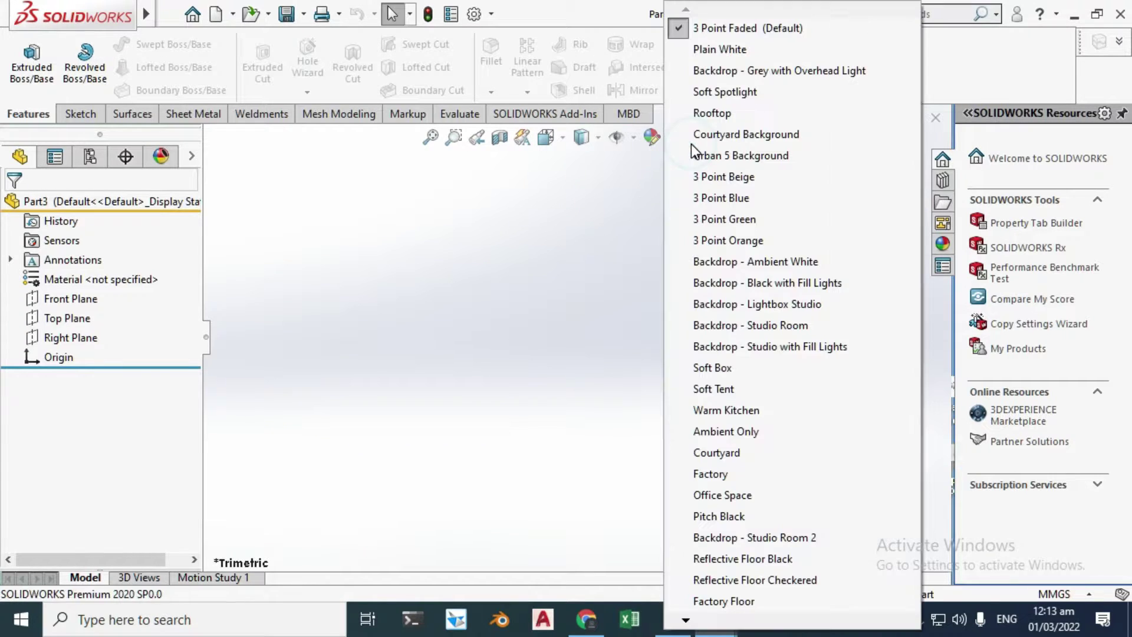
pyautogui.click(731, 49)
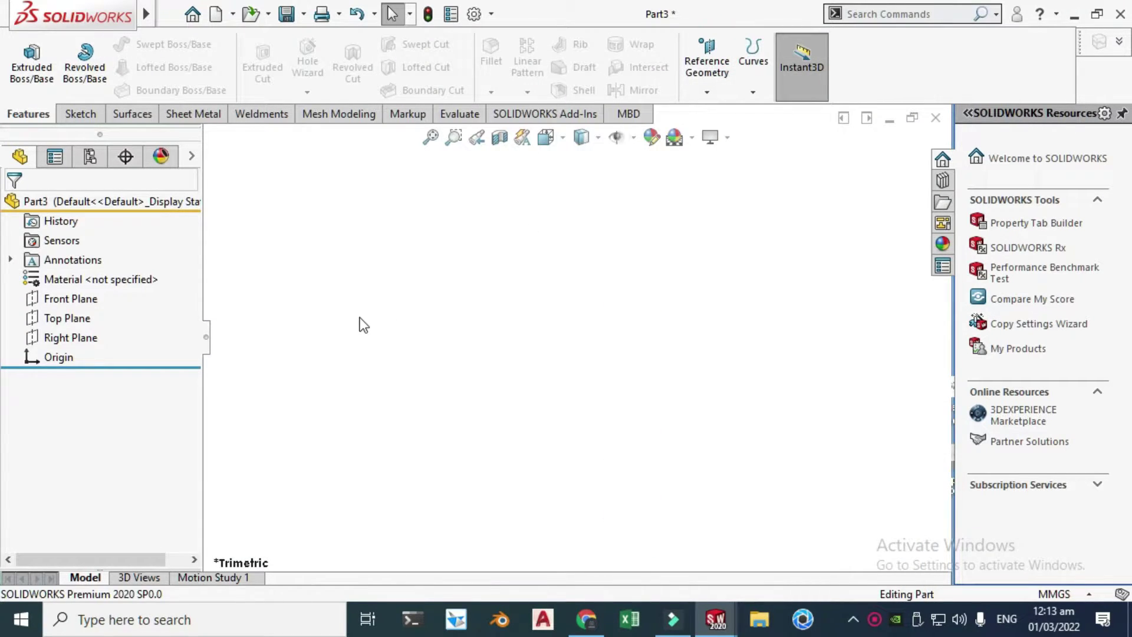
# - Start a sheet metal base flange on the Top Plane and sketch a center rectangle at the origin, about 136 by 78 mm
pyautogui.click(194, 114)
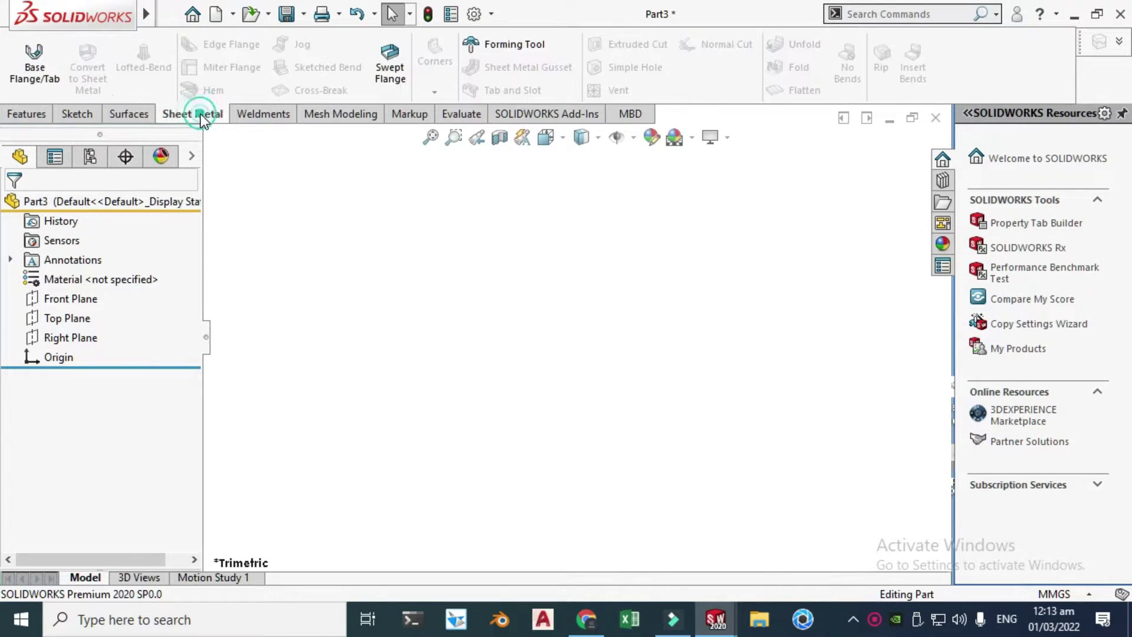
pyautogui.click(40, 78)
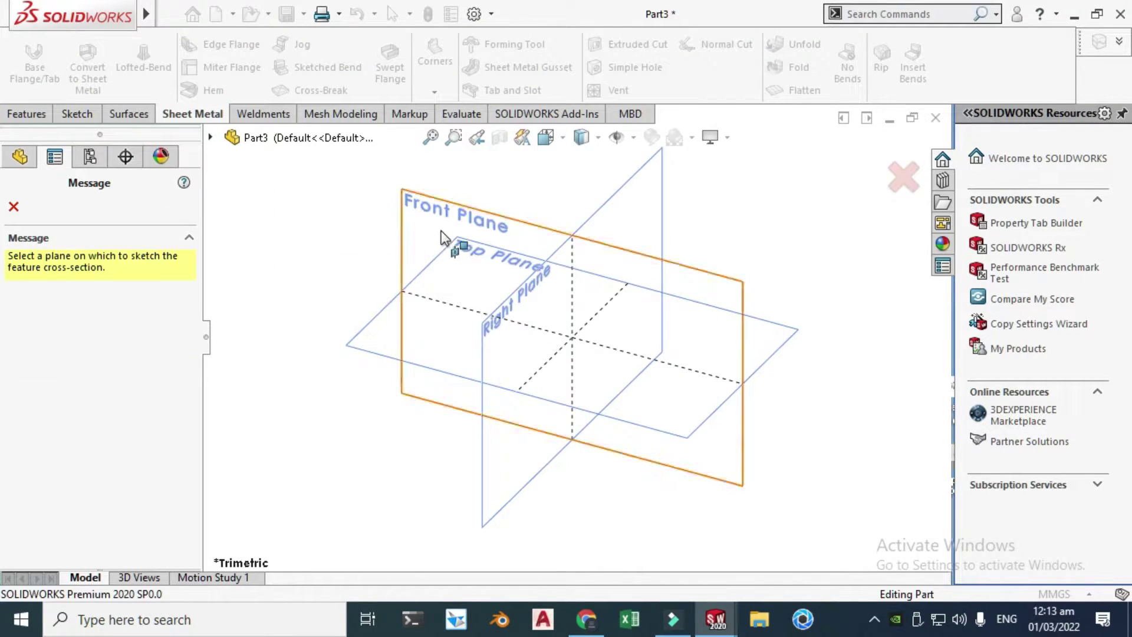
pyautogui.click(373, 322)
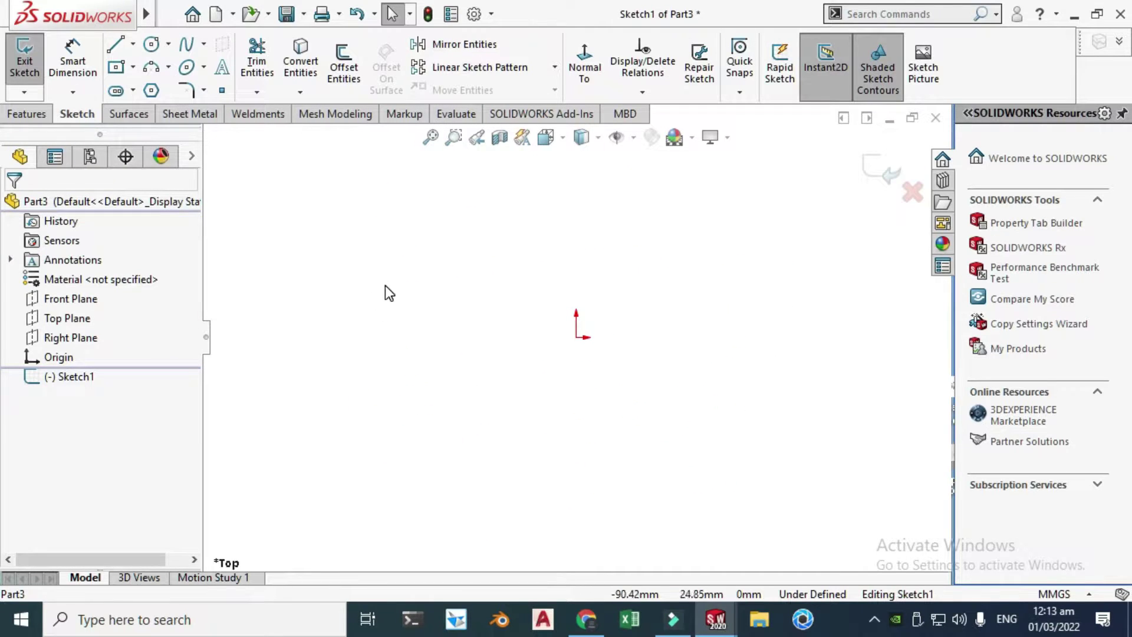
pyautogui.click(133, 67)
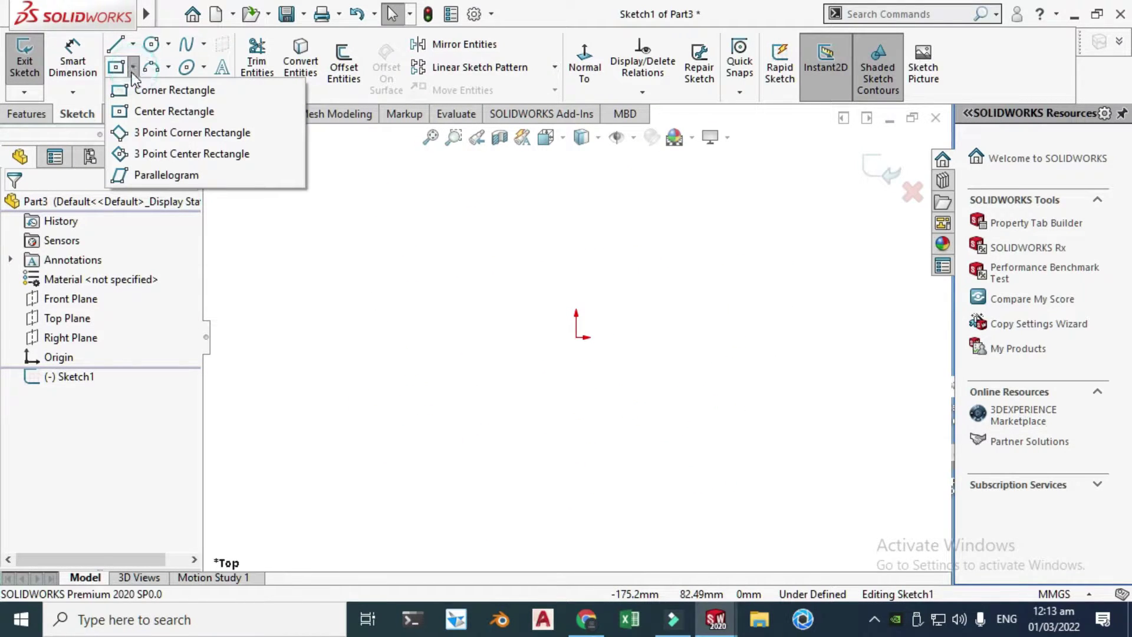
pyautogui.click(139, 113)
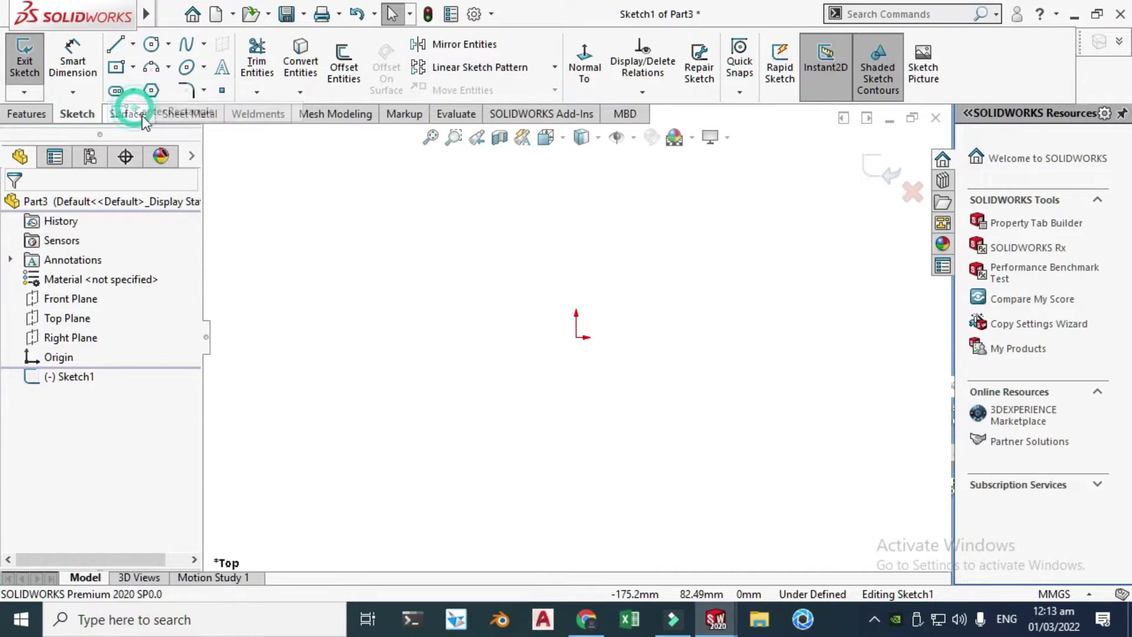
pyautogui.click(576, 336)
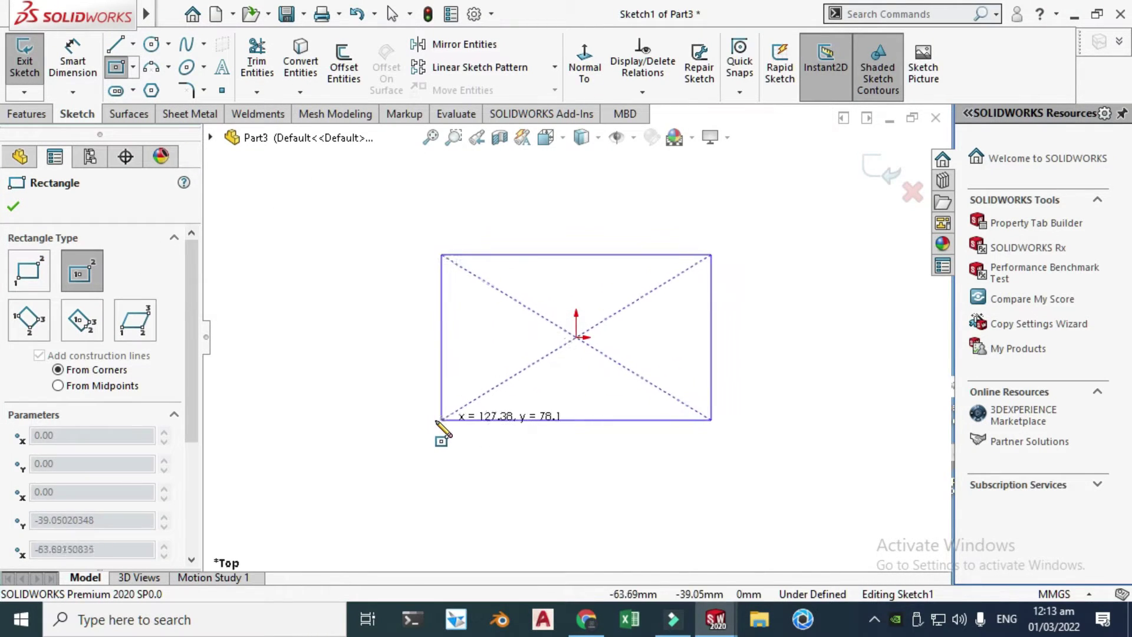
pyautogui.click(432, 420)
pyautogui.press('Escape')
# - Dimension the rectangle to 200 mm wide and 120 mm high
pyautogui.click(74, 66)
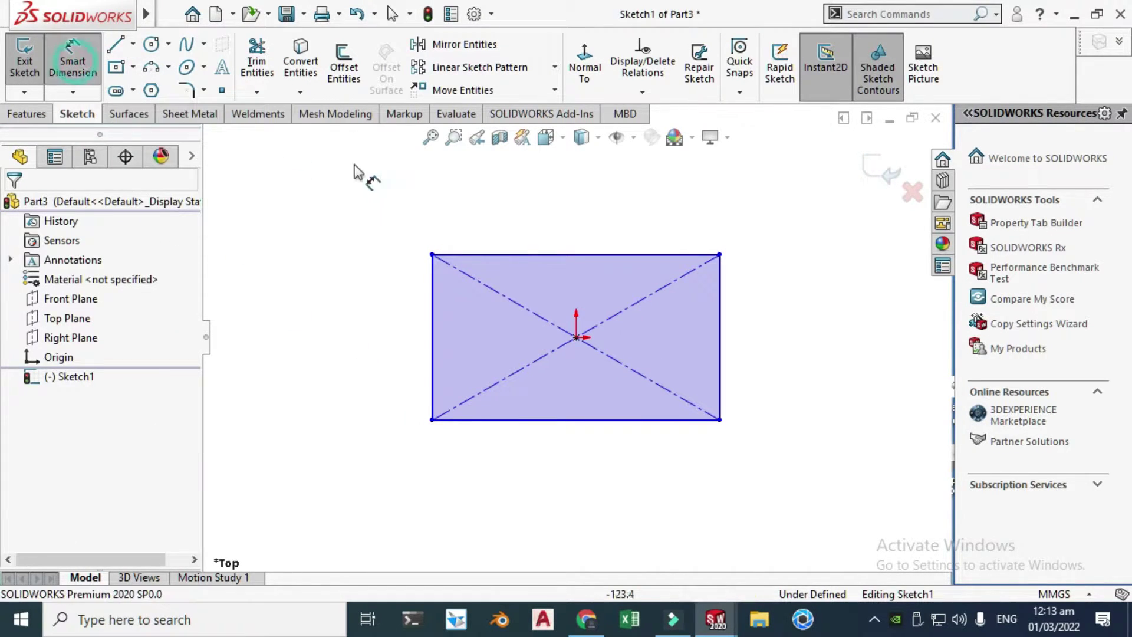
pyautogui.click(538, 256)
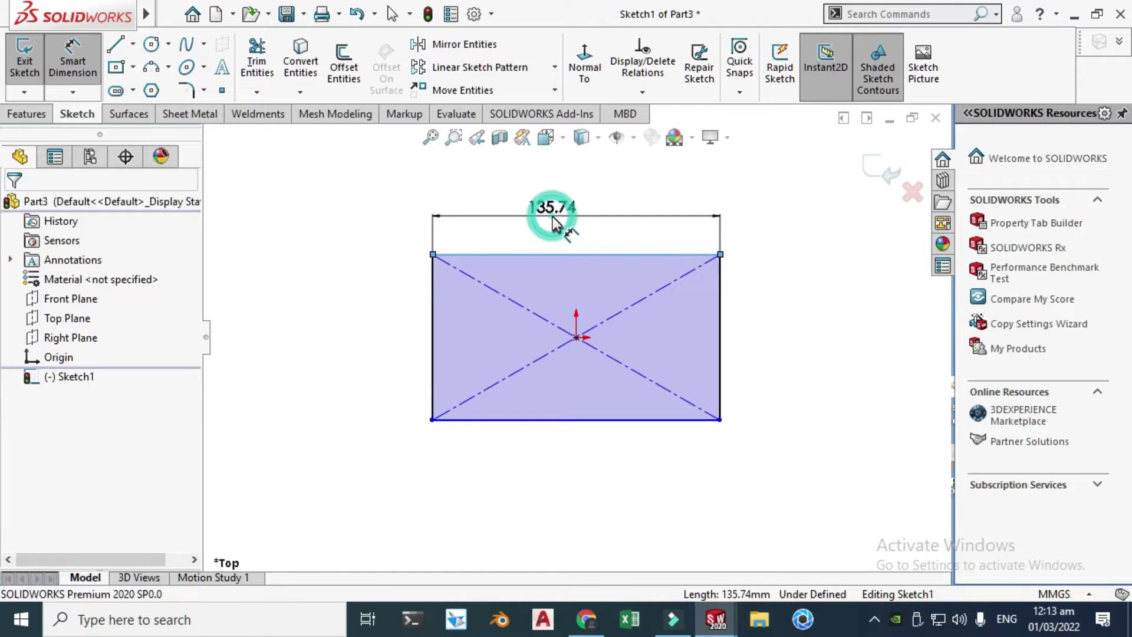
pyautogui.click(553, 223)
pyautogui.write('200')
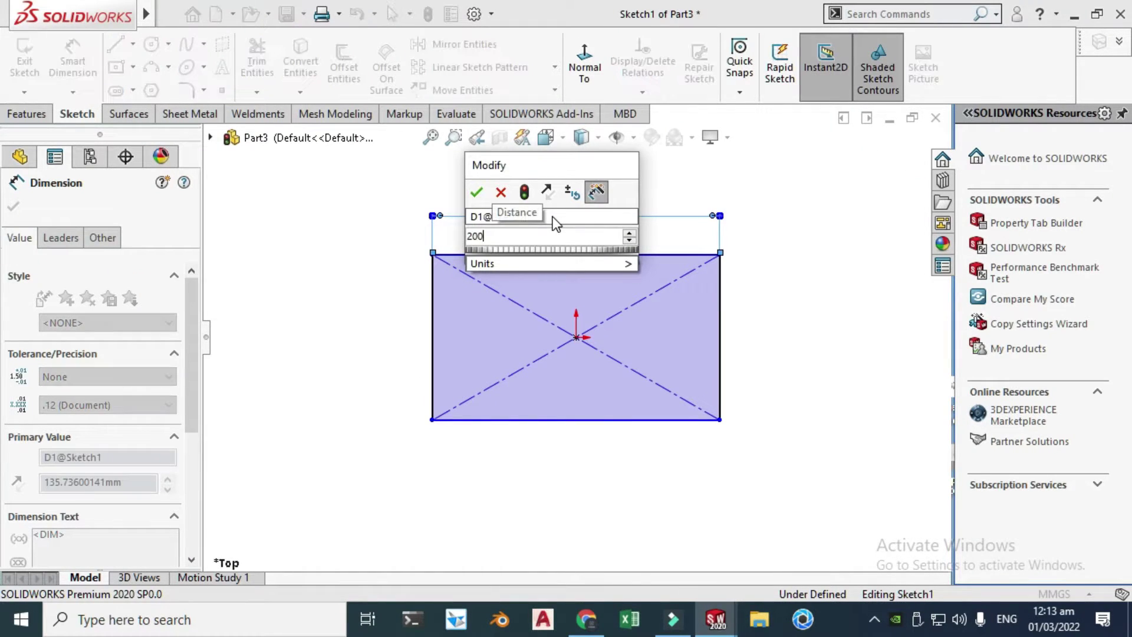
pyautogui.press('Return')
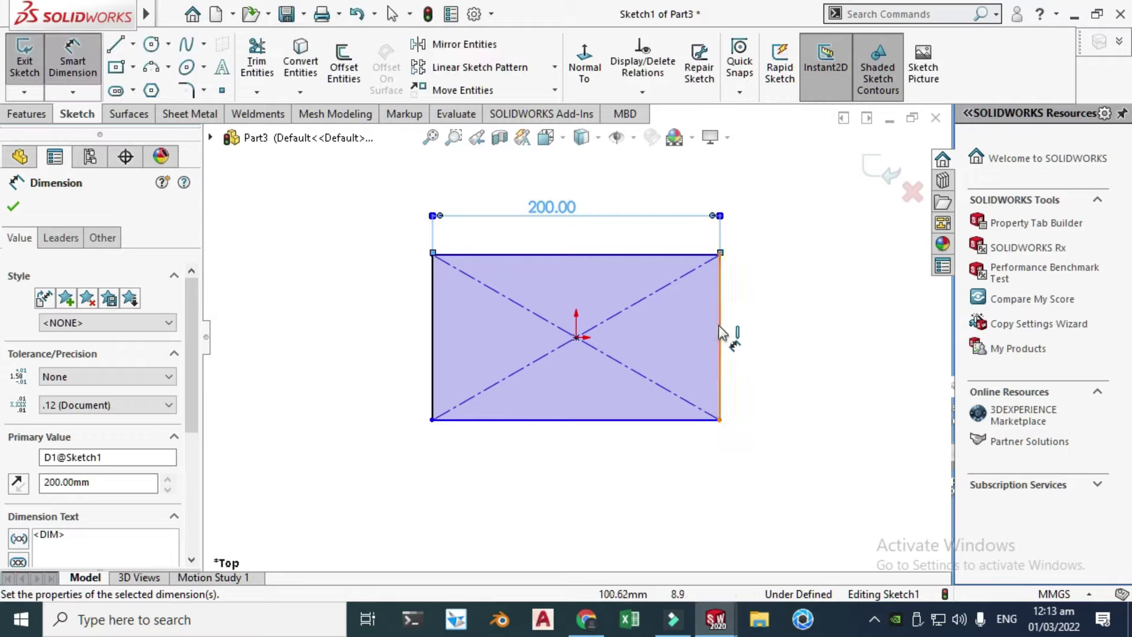
pyautogui.click(720, 330)
pyautogui.click(778, 332)
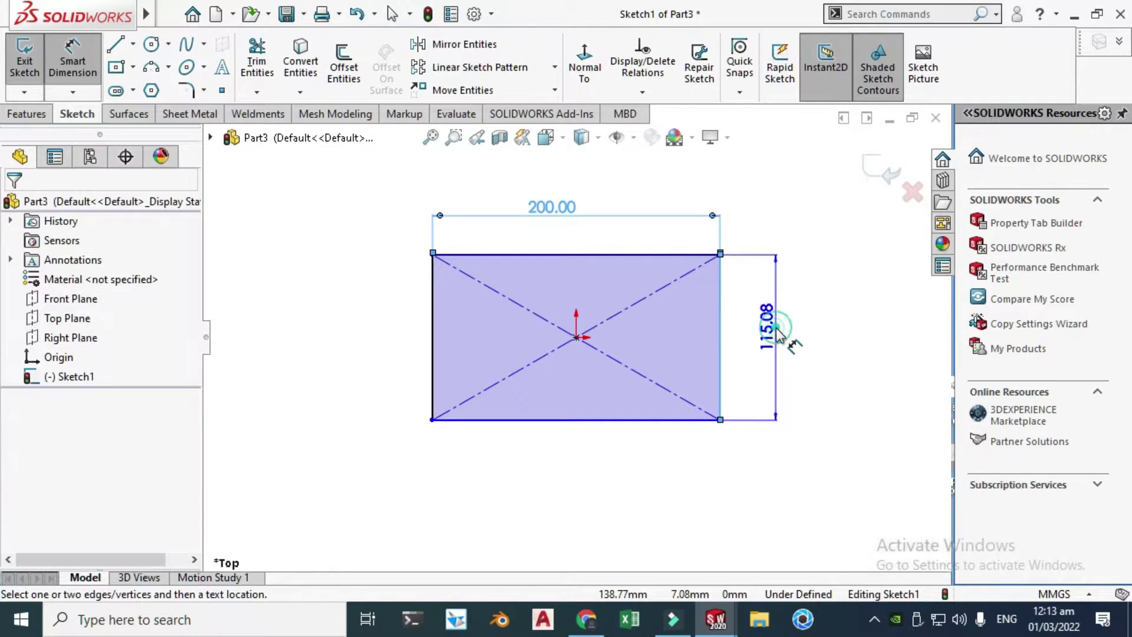
pyautogui.write('12')
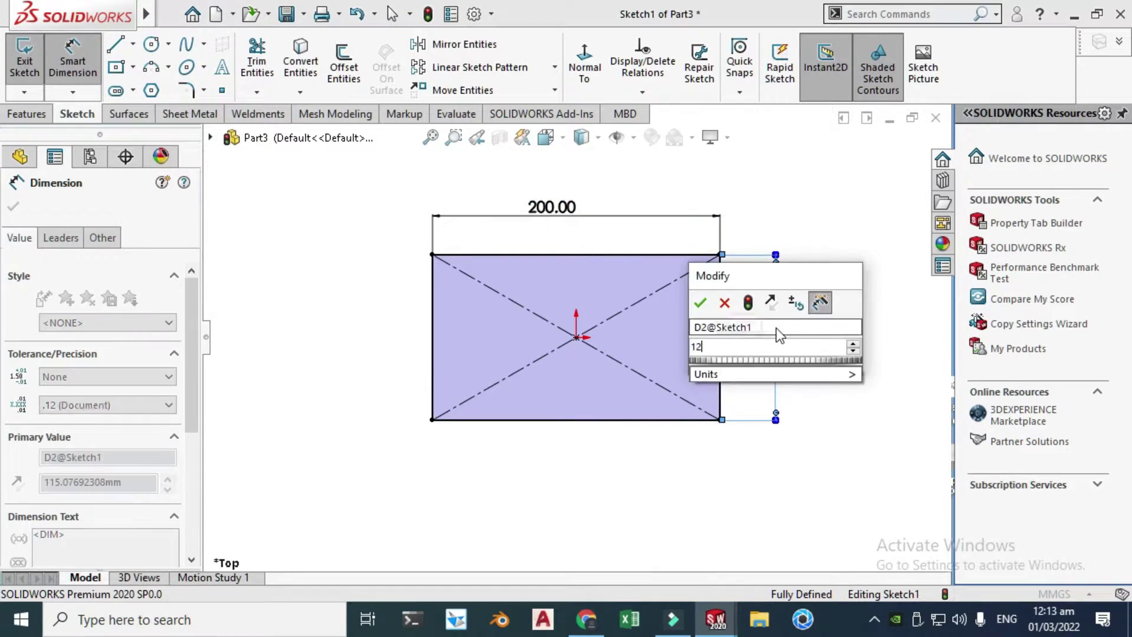
pyautogui.write('0')
pyautogui.press('Return')
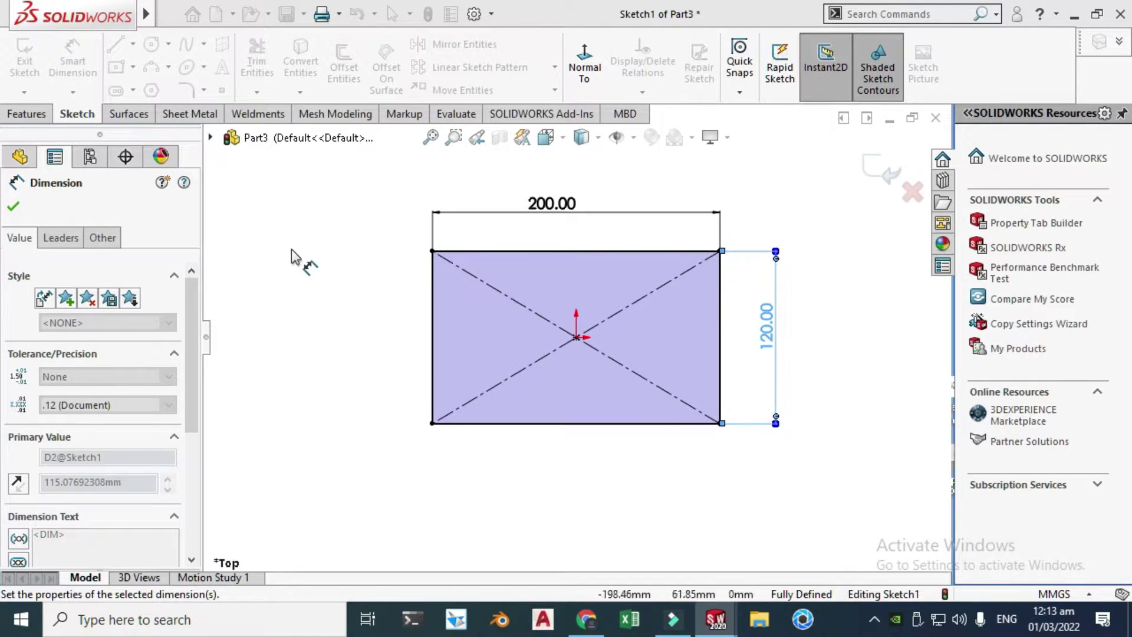
pyautogui.click(13, 205)
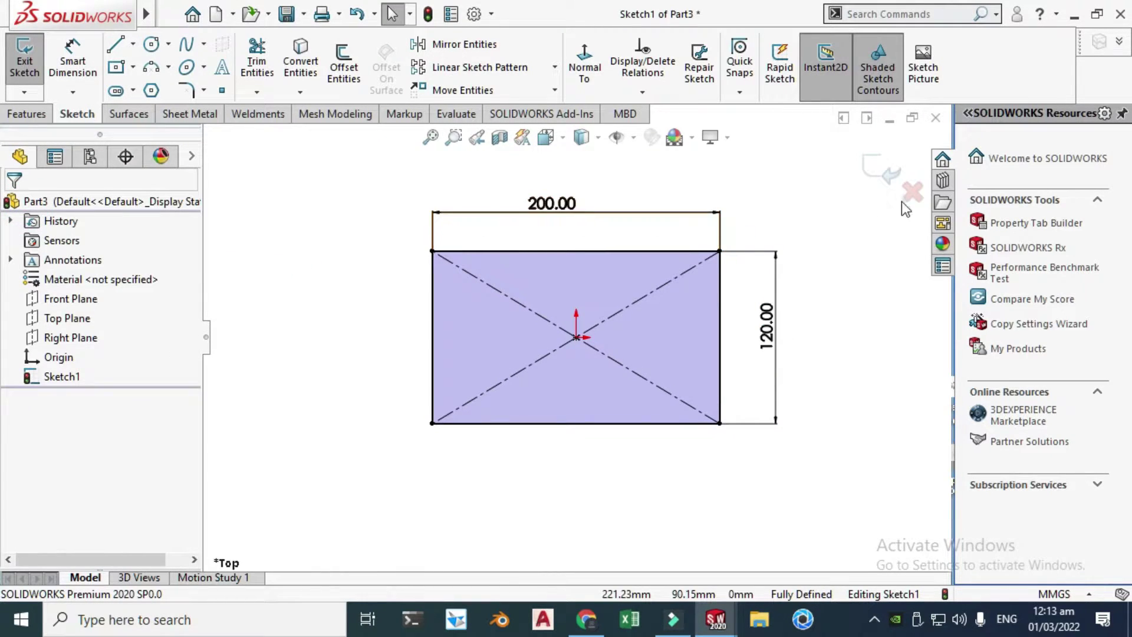
# - Finish the sketch and create the base flange with 2 mm thickness, a K-factor of 0.5 and rectangular auto relief at ratio 0.5
pyautogui.click(887, 180)
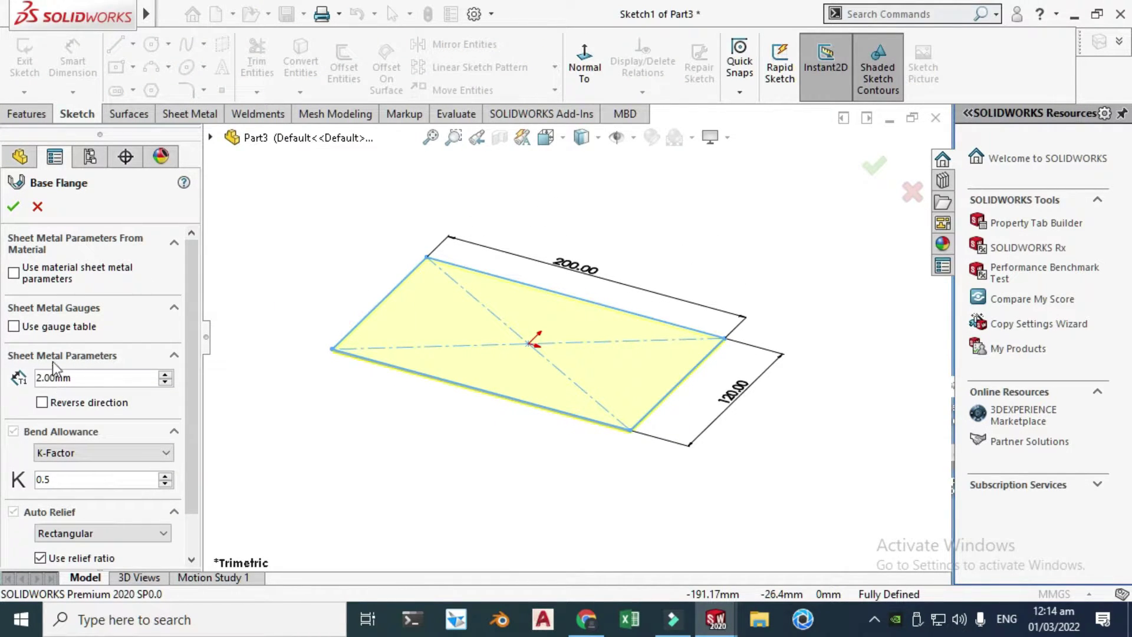
pyautogui.scroll(-1, 194, 275)
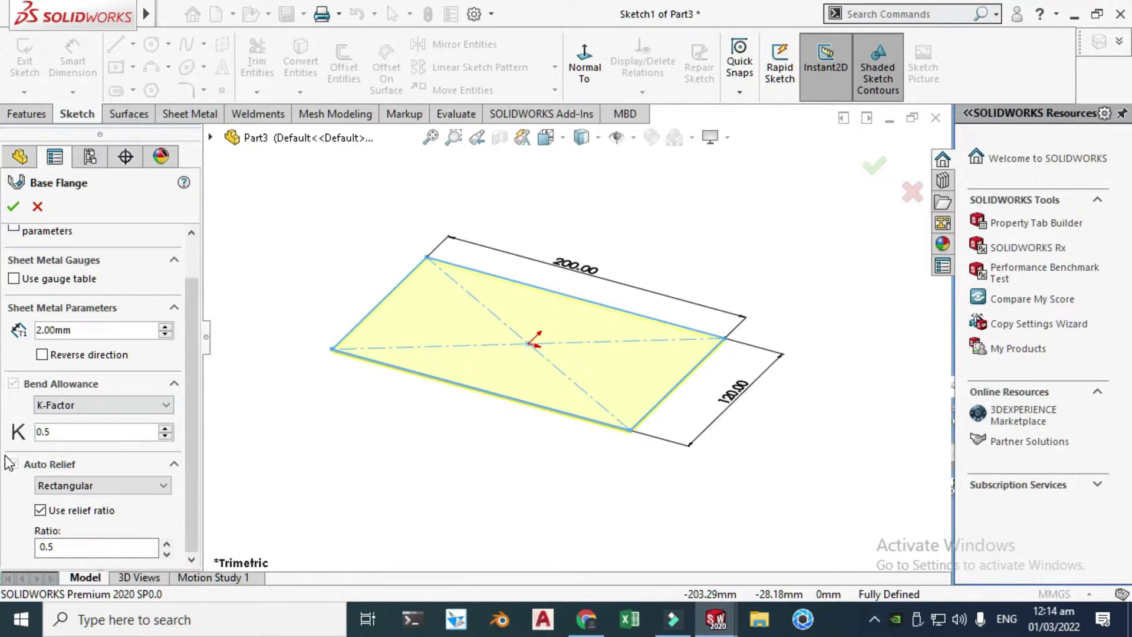
pyautogui.click(13, 207)
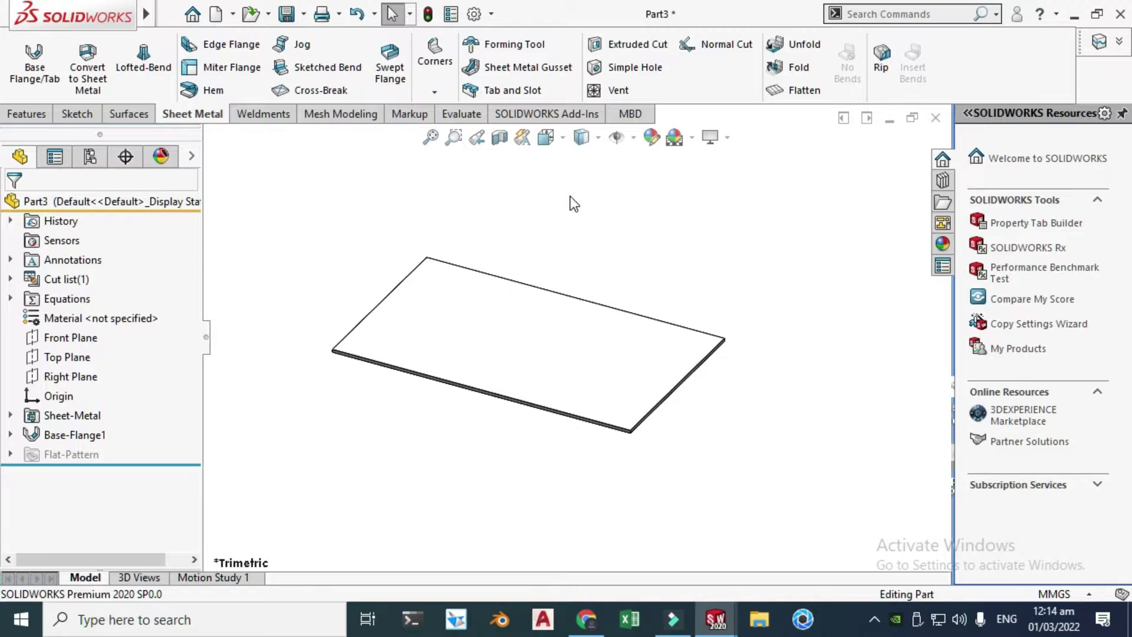
# - Start a miter flange and open its profile sketch on the narrow end face along the plate's 120 mm side
pyautogui.click(217, 69)
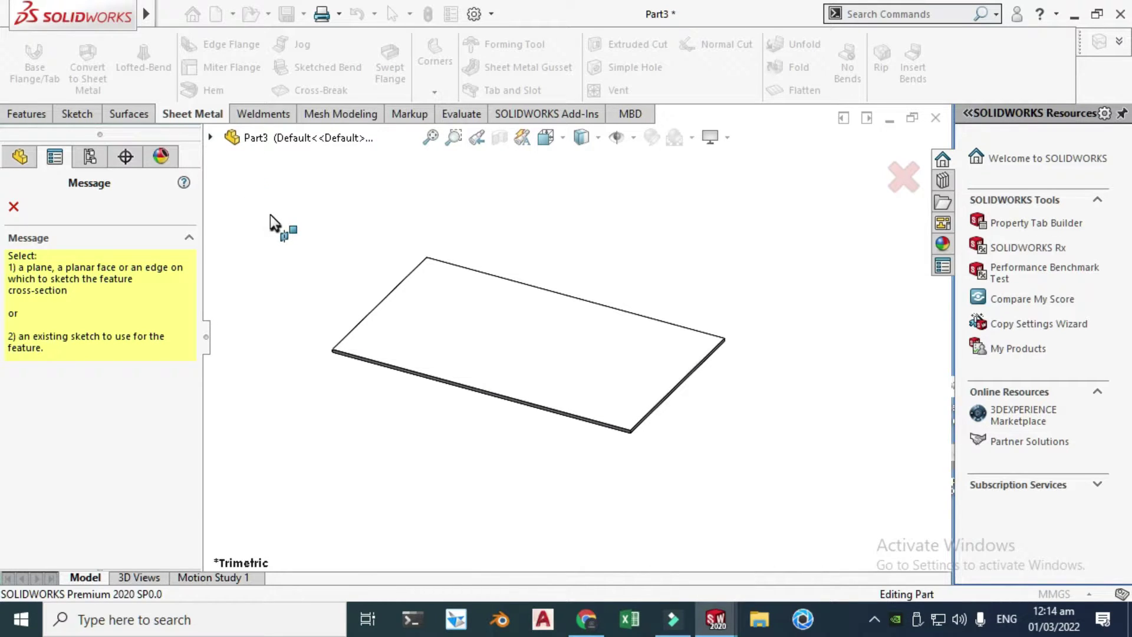
pyautogui.scroll(-5, 596, 331)
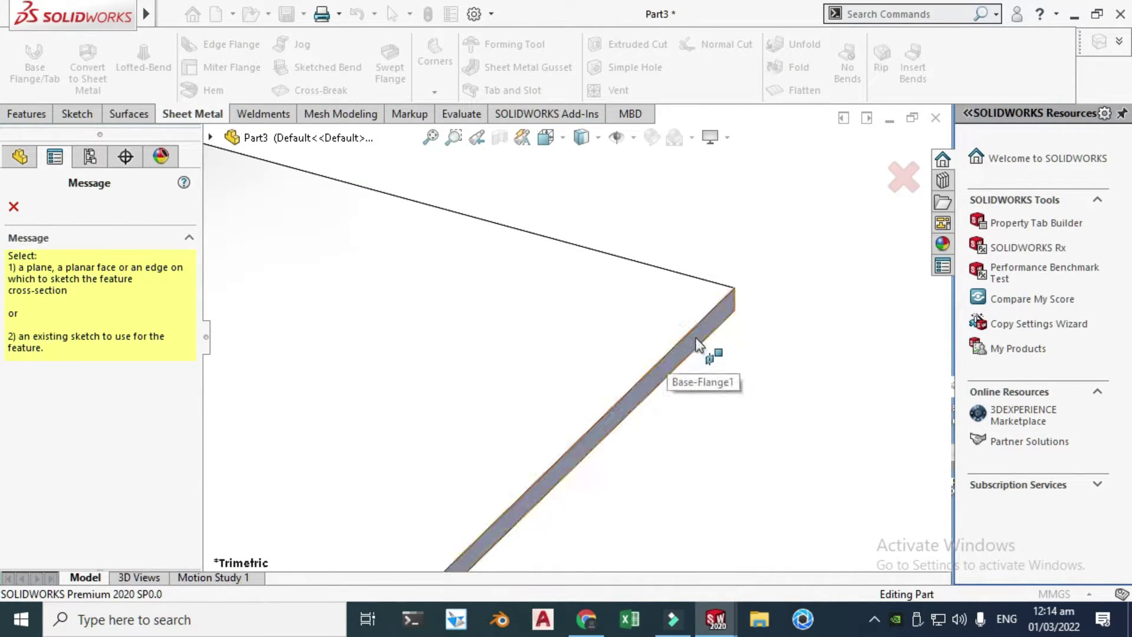
pyautogui.click(697, 344)
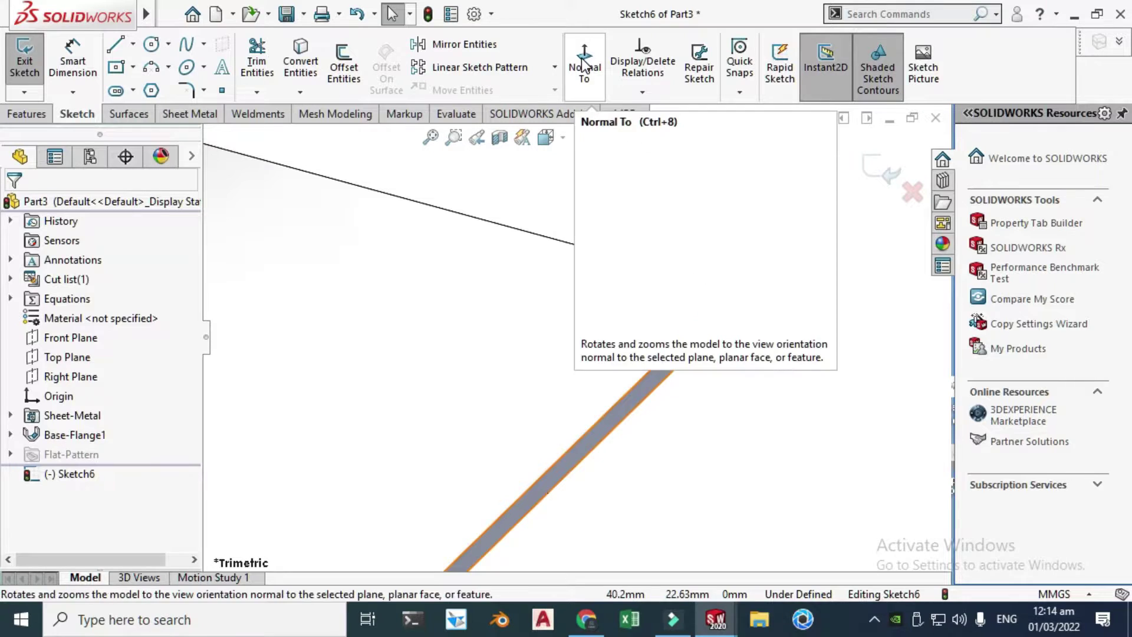
pyautogui.click(583, 65)
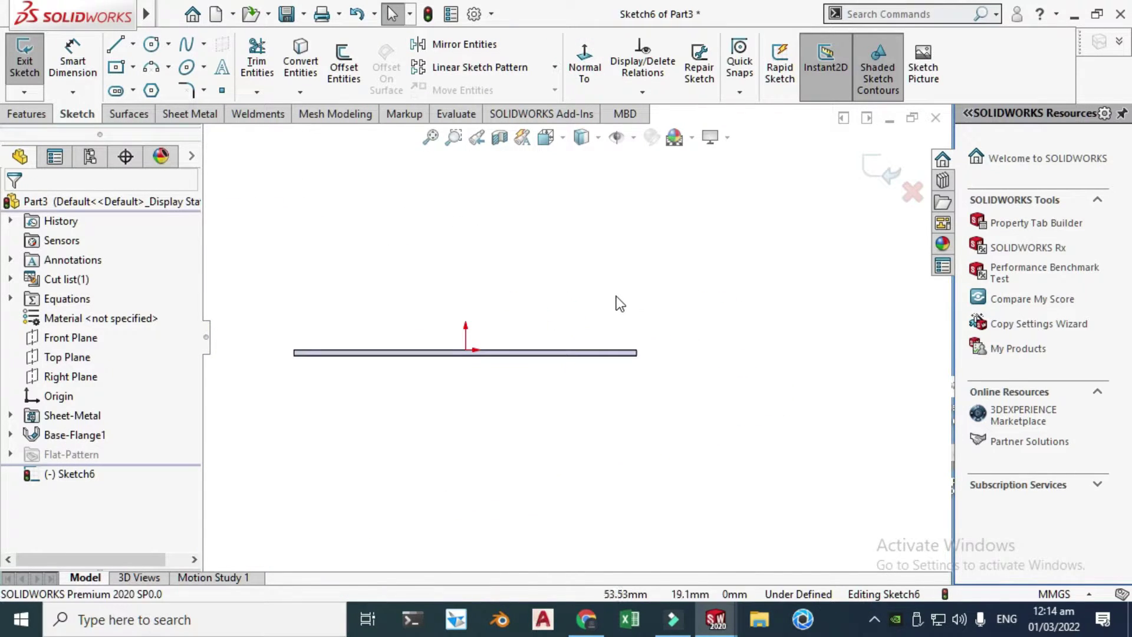
pyautogui.scroll(-1, 576, 249)
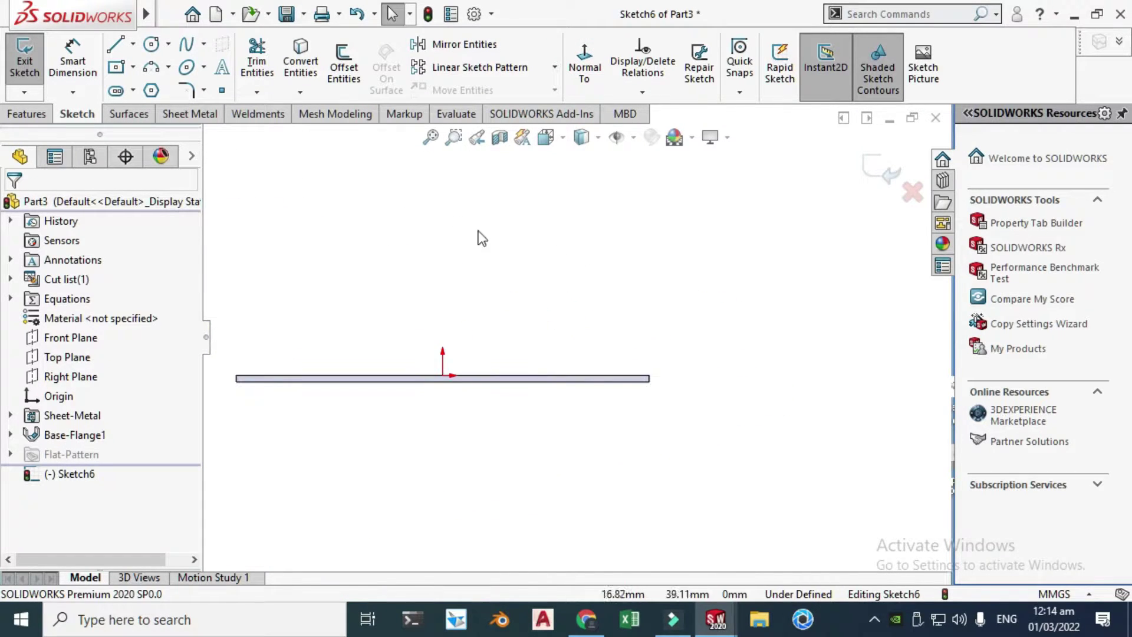
# - Sketch a connected line profile from the end face's upper corner: about 24 mm vertical, a short inward V-notch, then a long line sloping up and inward
pyautogui.click(116, 45)
pyautogui.scroll(-2, 455, 260)
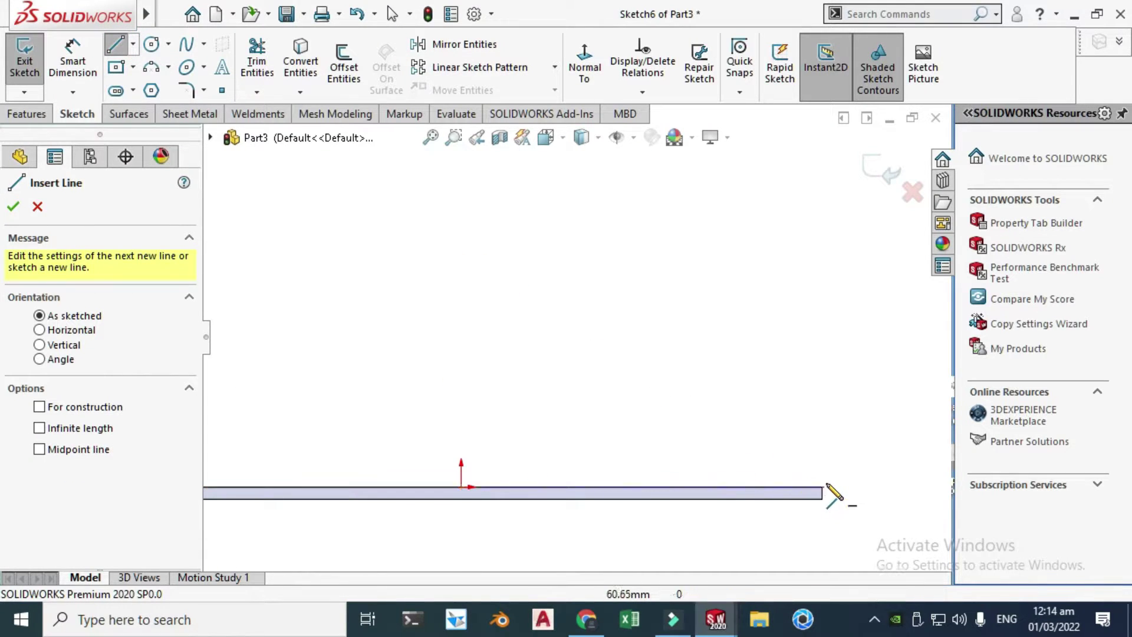
pyautogui.click(822, 487)
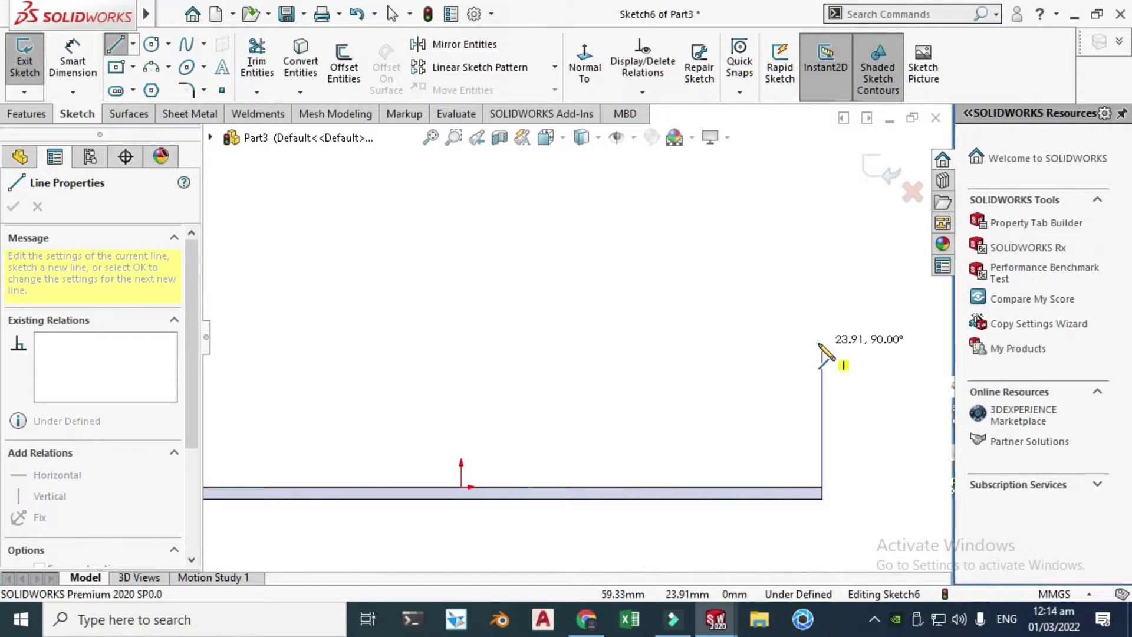
pyautogui.click(820, 342)
pyautogui.click(794, 317)
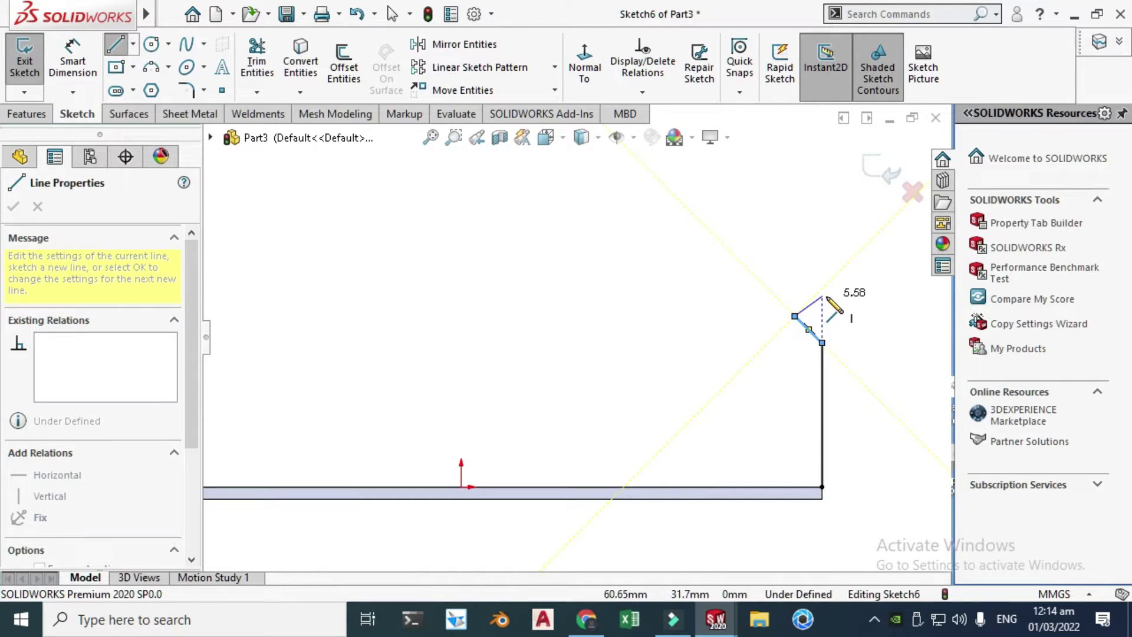
pyautogui.click(662, 195)
pyautogui.press('Escape')
pyautogui.press('z')
pyautogui.scroll(-3, 692, 323)
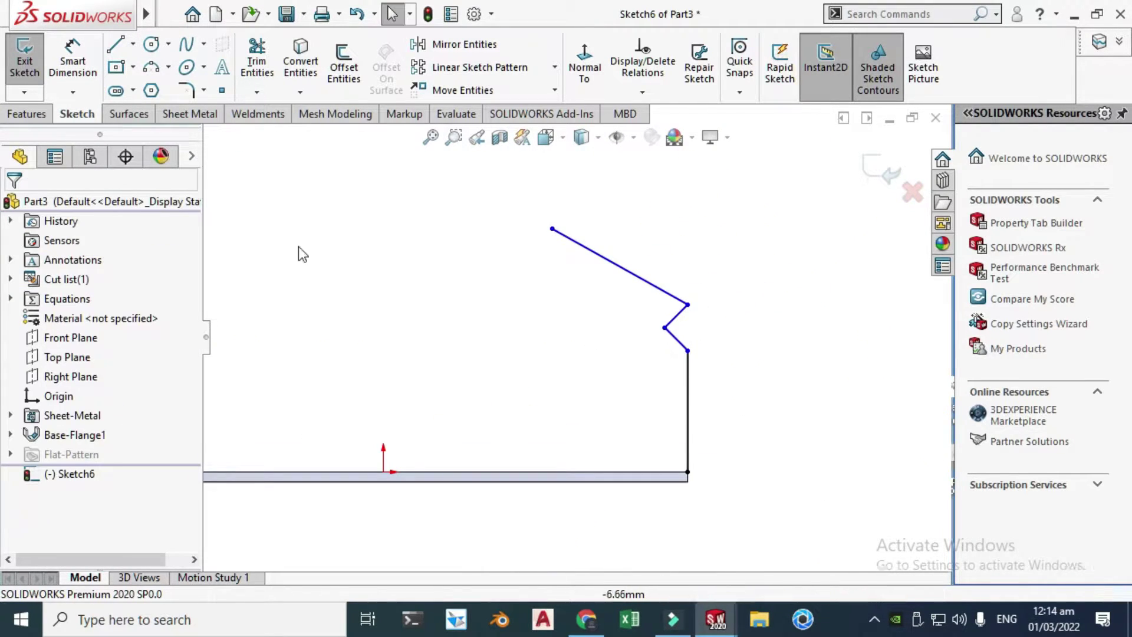
# - Dimension the profile's vertical line to 25 mm
pyautogui.click(70, 54)
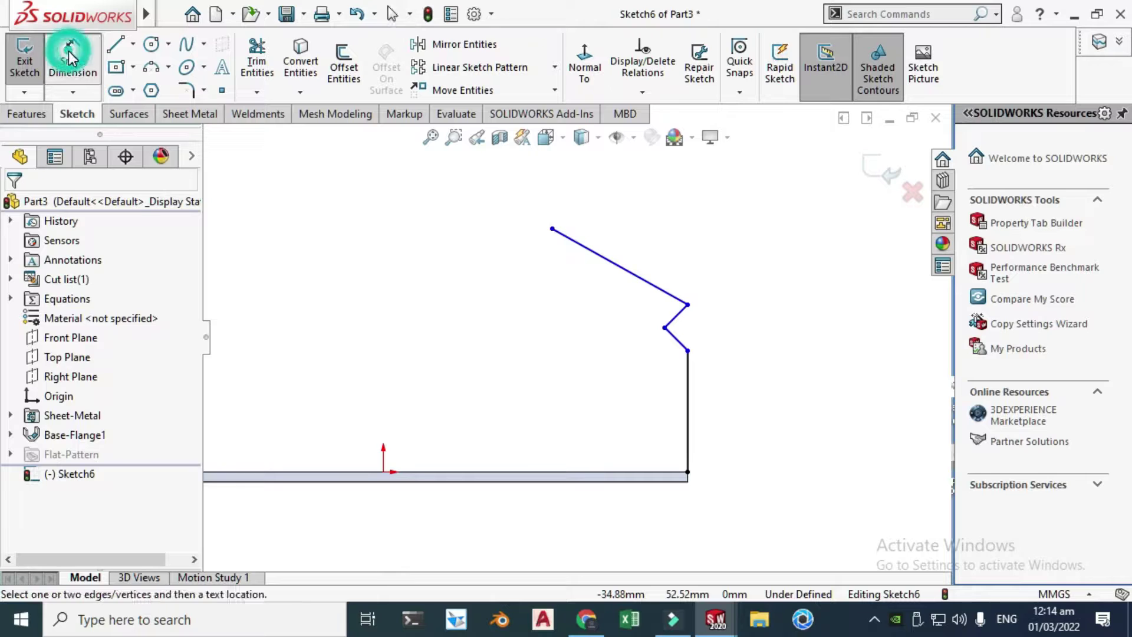
pyautogui.click(687, 406)
pyautogui.click(737, 407)
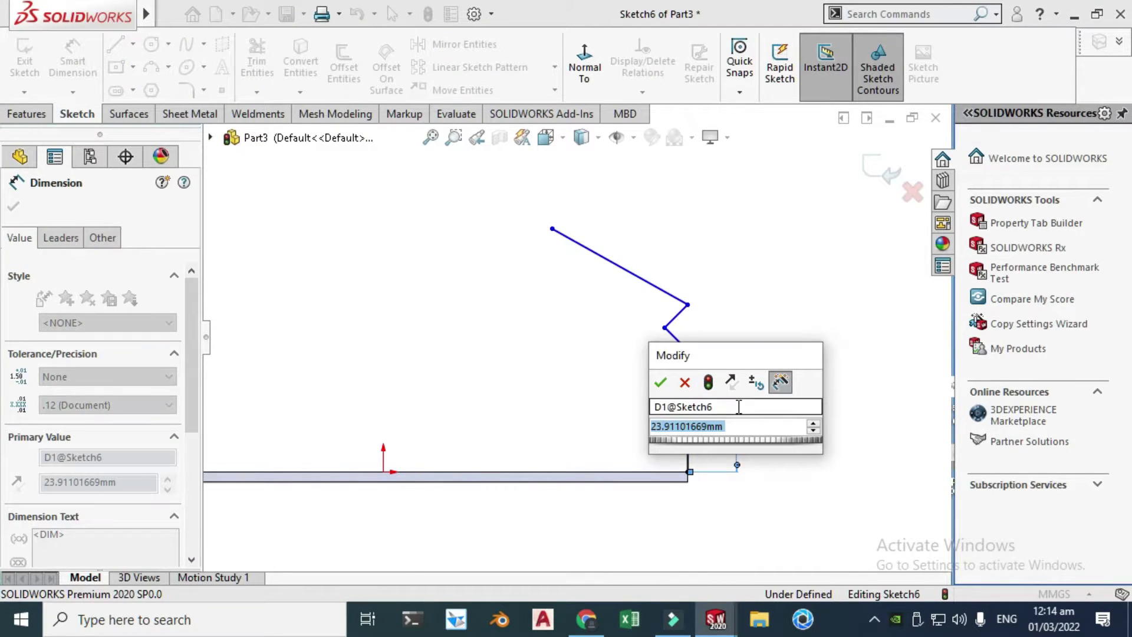
pyautogui.write('25')
pyautogui.press('Return')
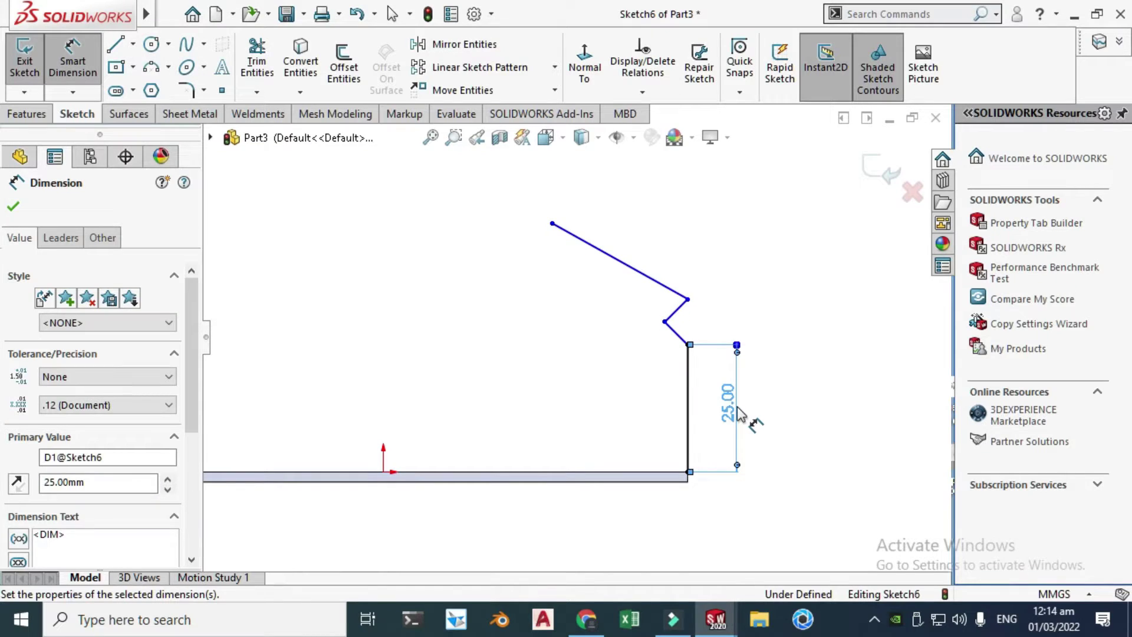
pyautogui.scroll(-5, 709, 344)
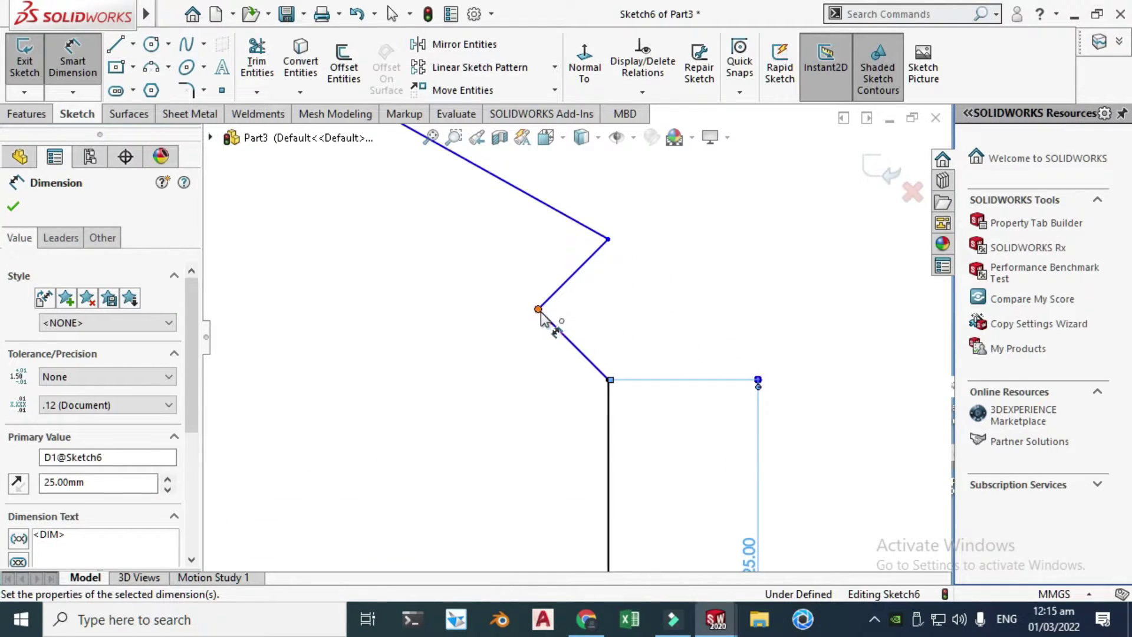
# - Dimension the vertical heights of the V-notch's lower and upper lines to 6 mm each
pyautogui.click(537, 310)
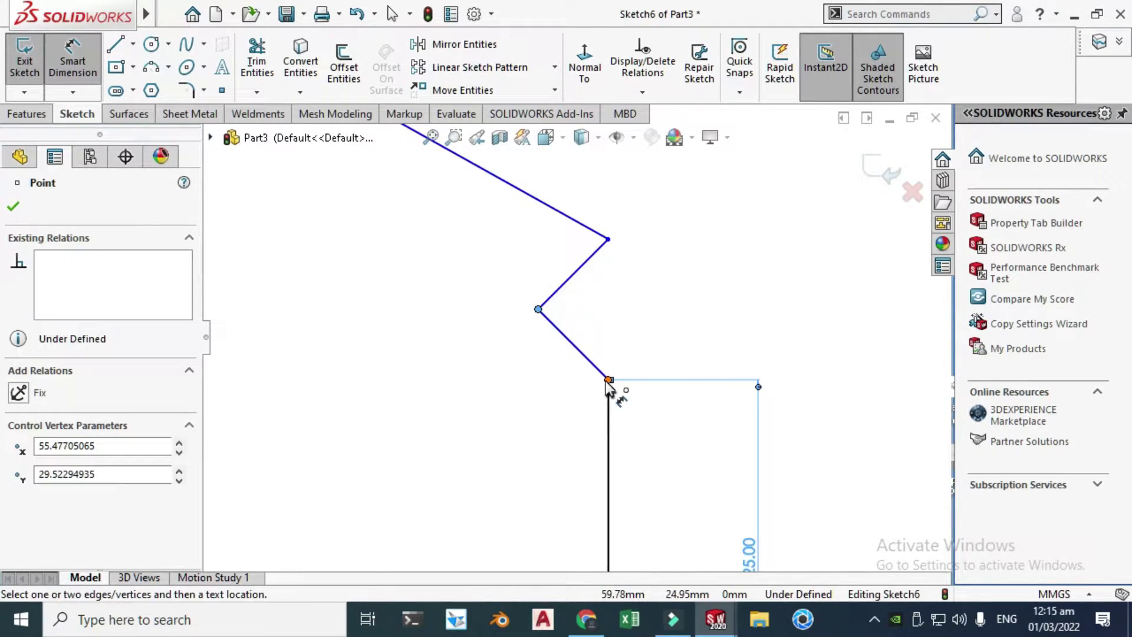
pyautogui.click(608, 379)
pyautogui.click(675, 342)
pyautogui.write('6')
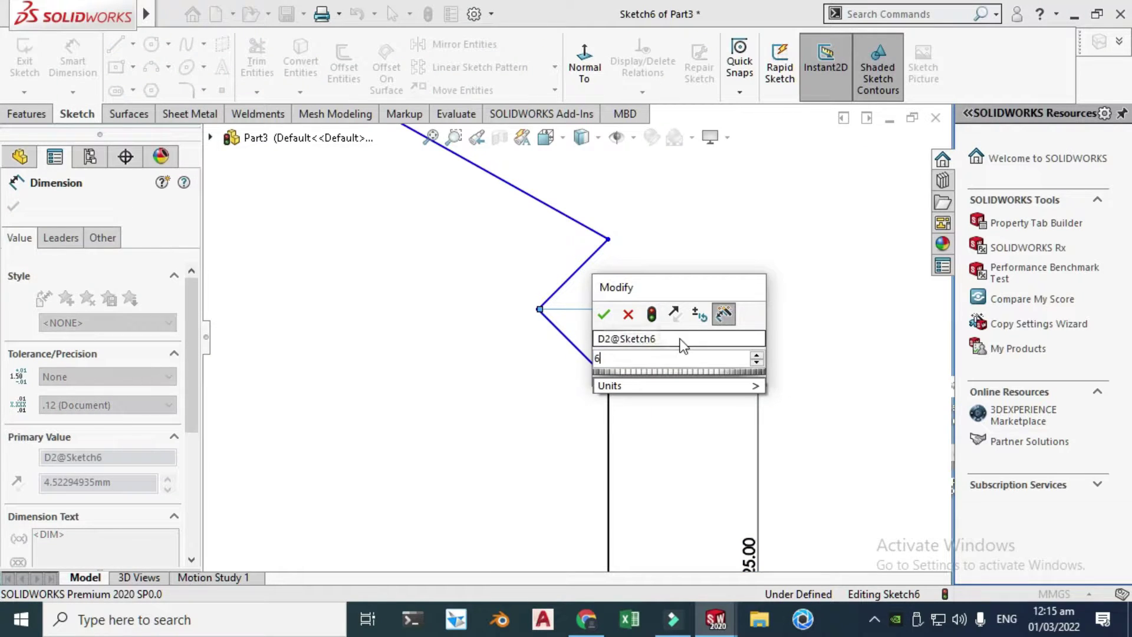
pyautogui.press('Return')
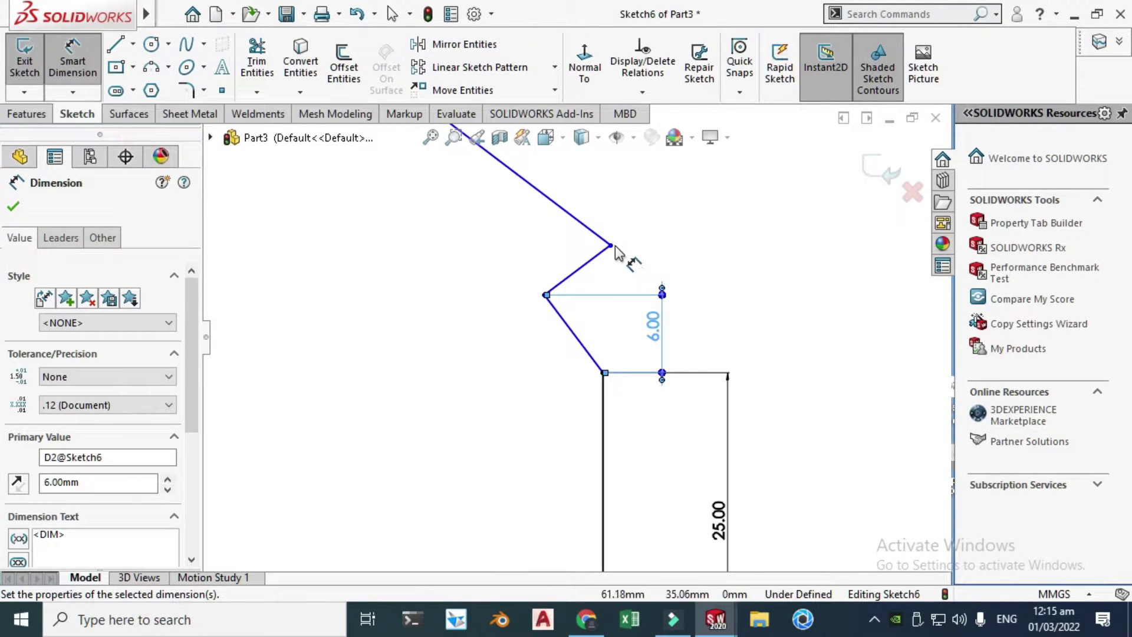
pyautogui.click(611, 246)
pyautogui.click(544, 295)
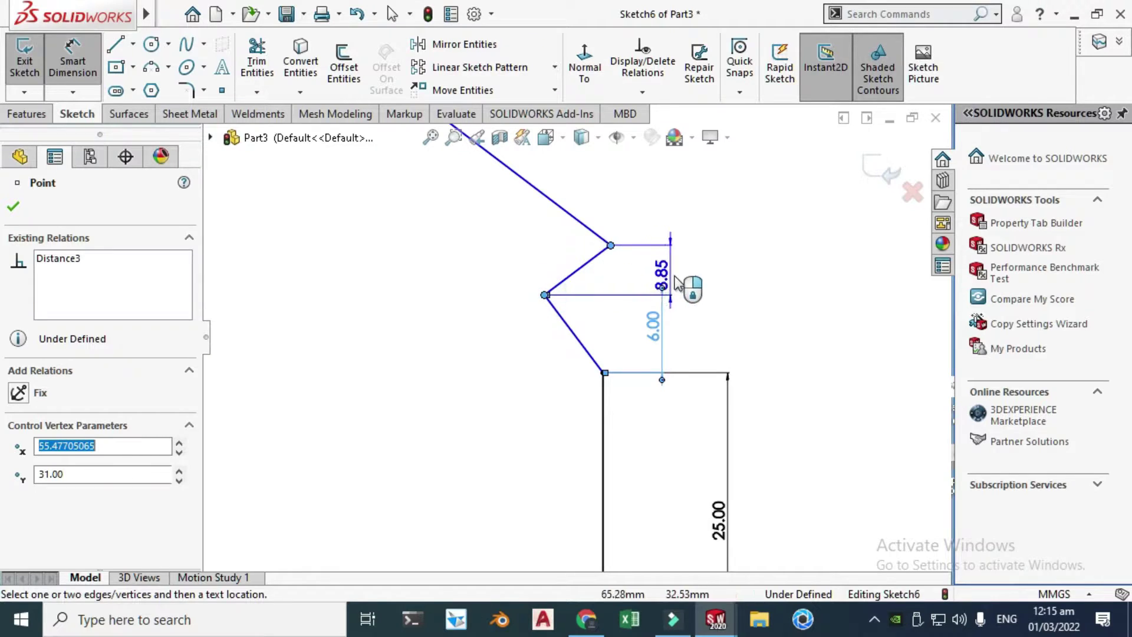
pyautogui.click(693, 283)
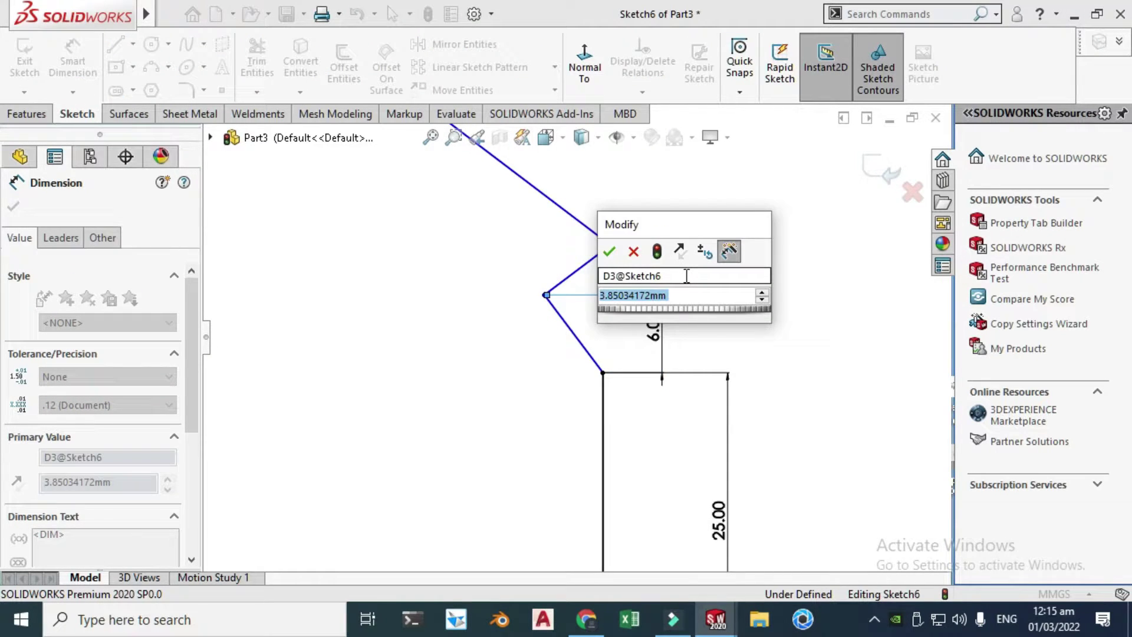
pyautogui.write('6')
pyautogui.press('Return')
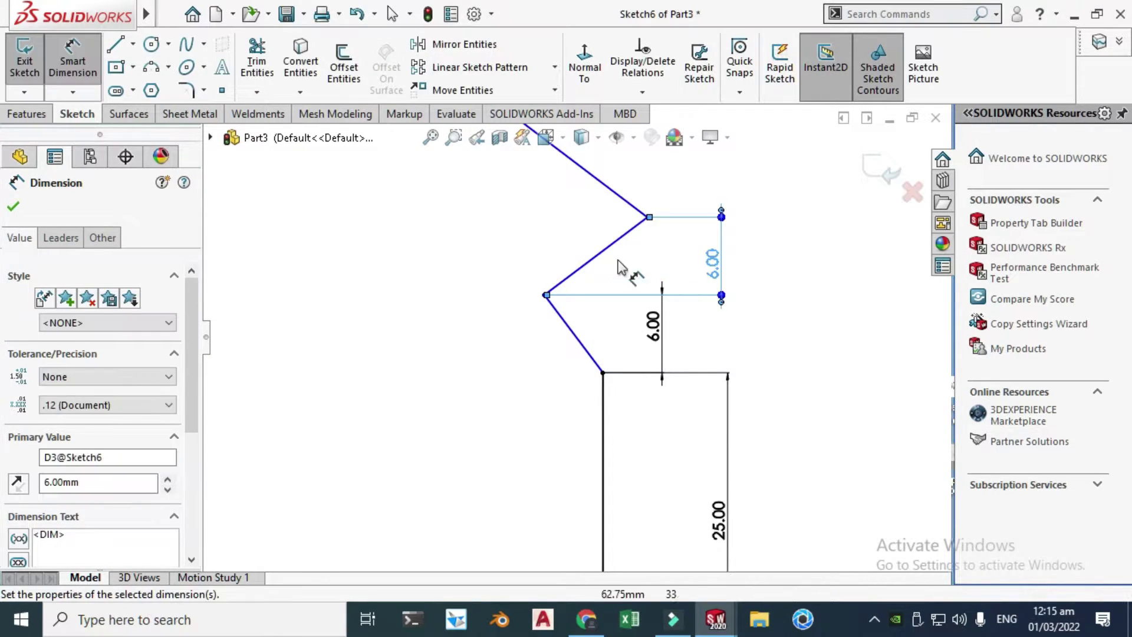
pyautogui.press('Escape')
# - Add a vertical relation between the V-notch's two outer corner points
pyautogui.scroll(-2, 613, 268)
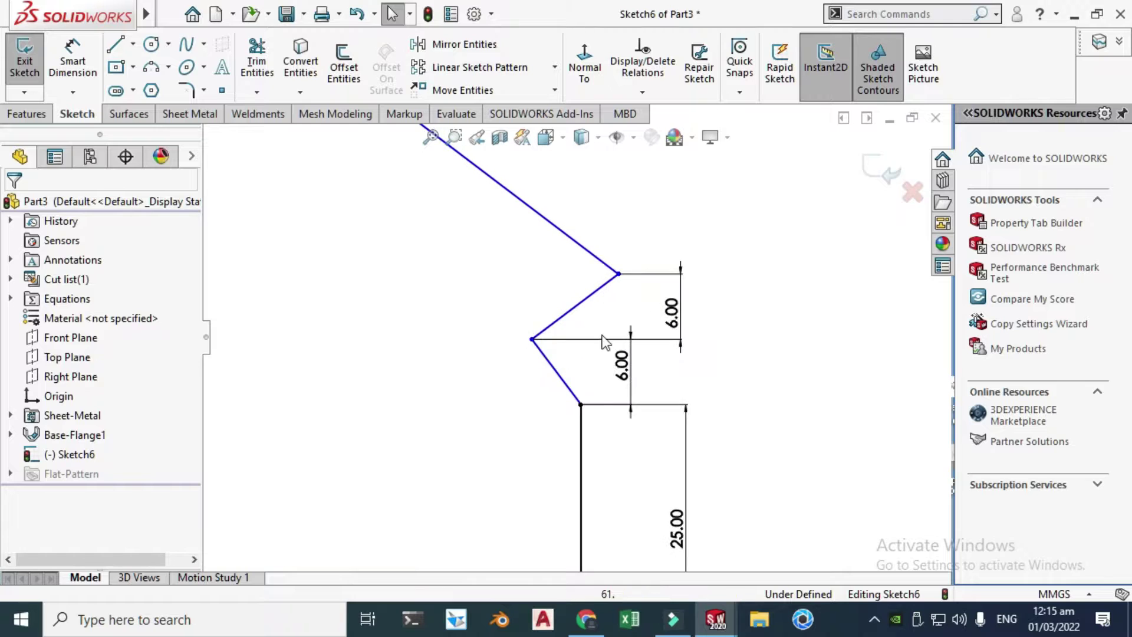
pyautogui.click(581, 405)
pyautogui.keyDown('ctrl'); pyautogui.click(619, 275); pyautogui.keyUp('ctrl')
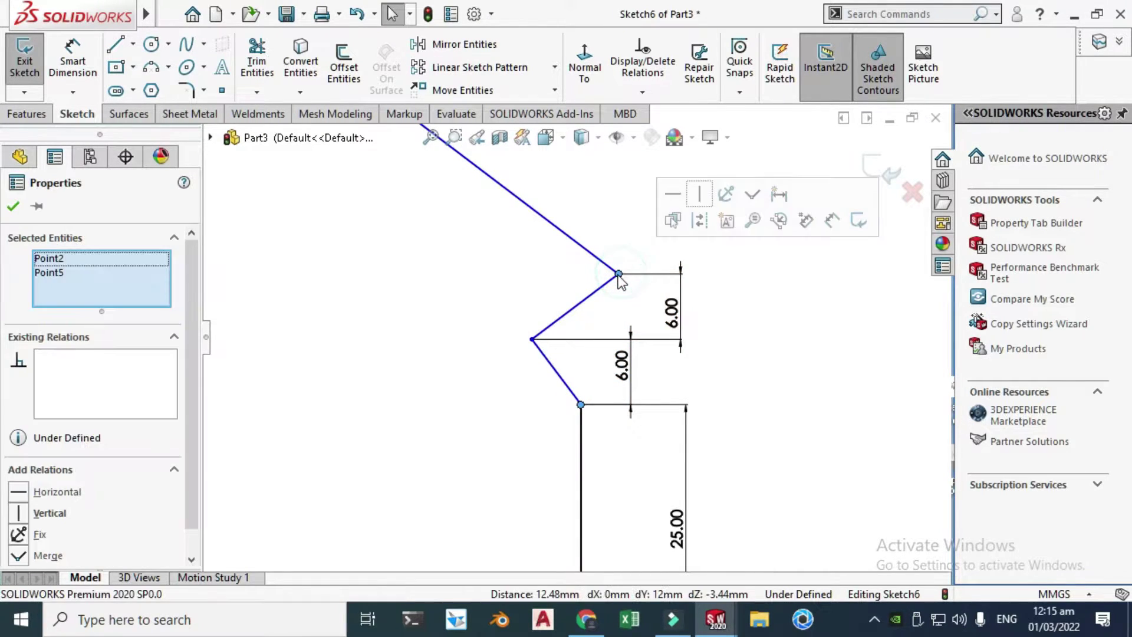
pyautogui.click(710, 196)
pyautogui.scroll(2, 589, 330)
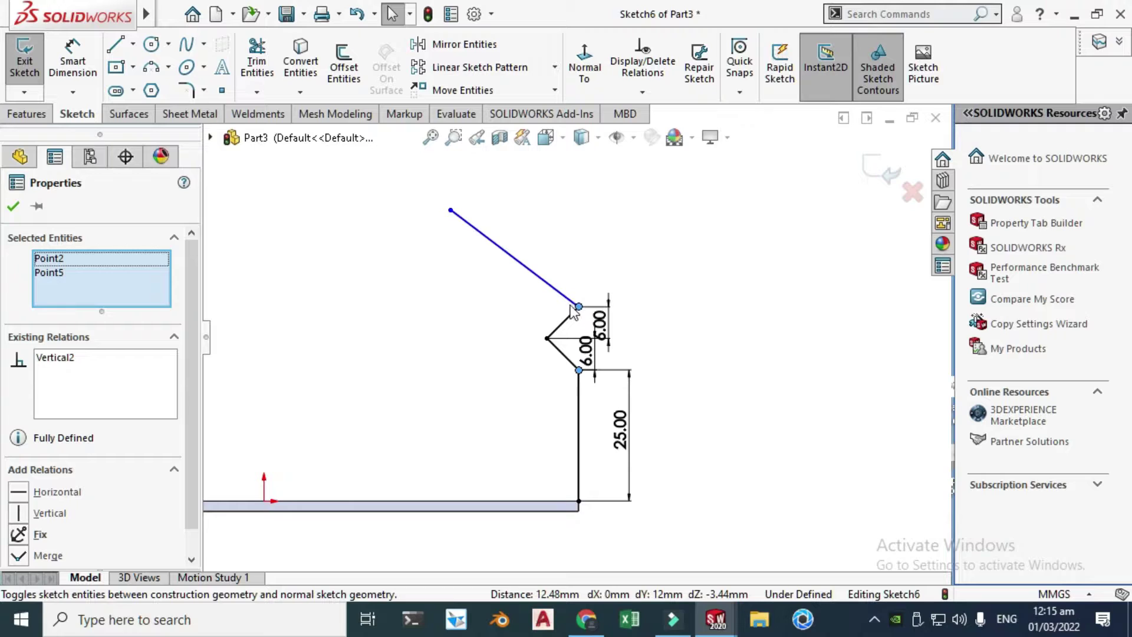
# - Dimension the angle between the long sloping line and the profile's vertical line to 120 degrees
pyautogui.scroll(-1, 552, 325)
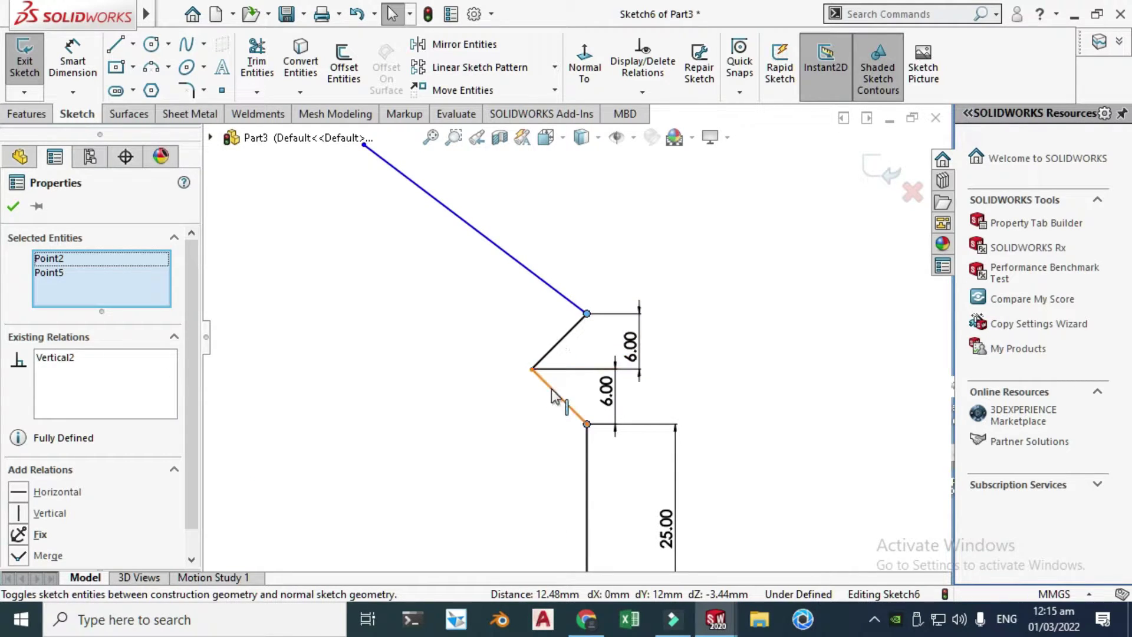
pyautogui.scroll(3, 578, 339)
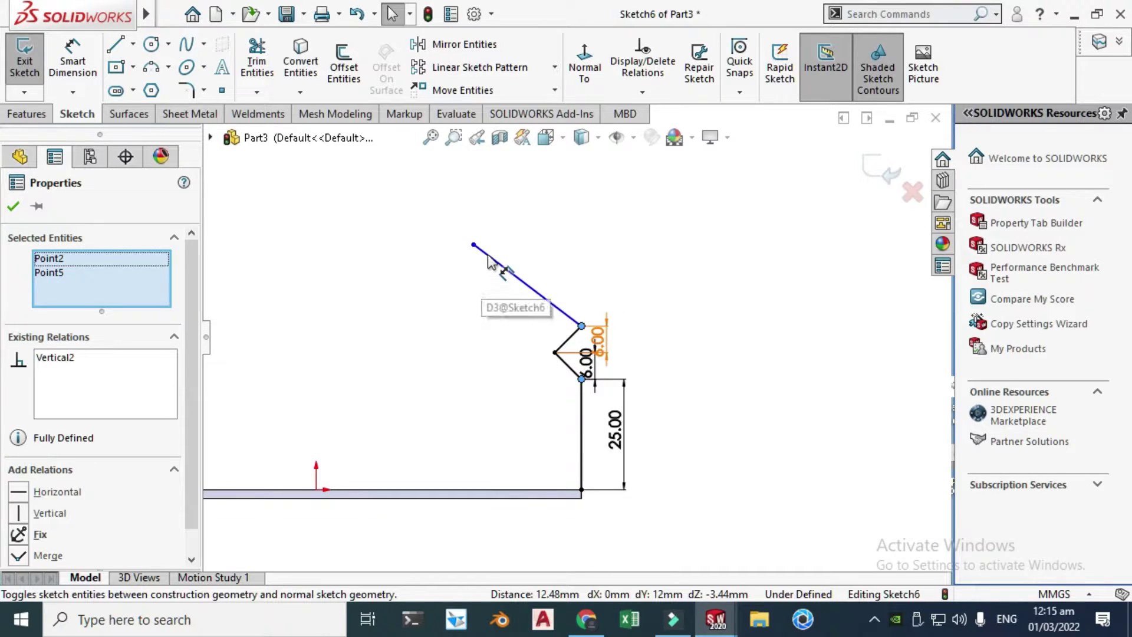
pyautogui.scroll(-1, 496, 276)
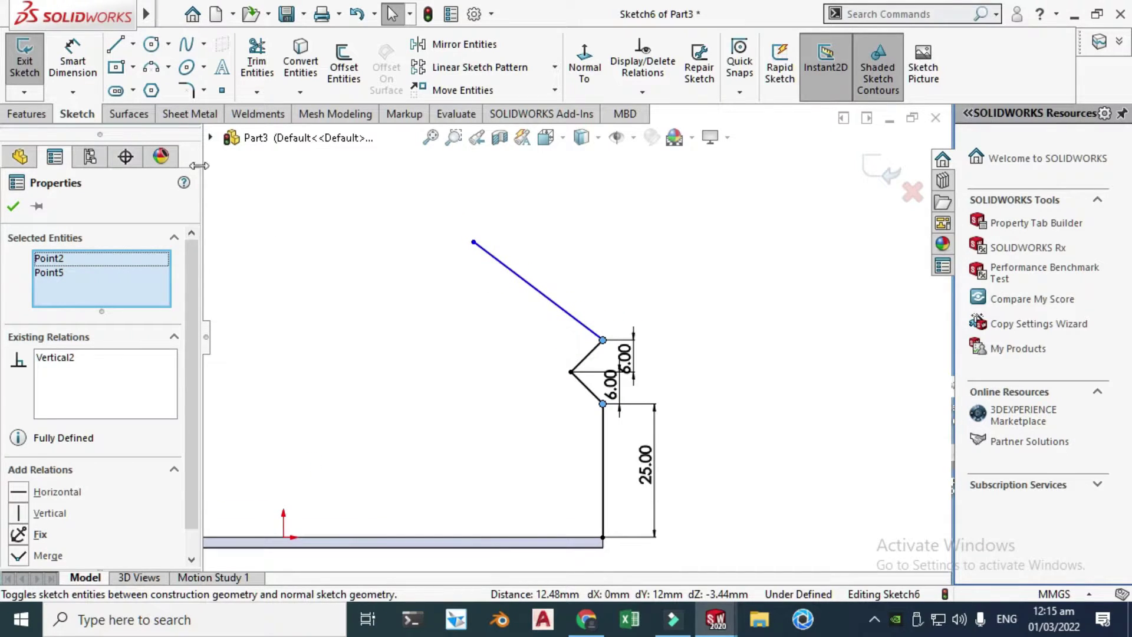
pyautogui.click(73, 61)
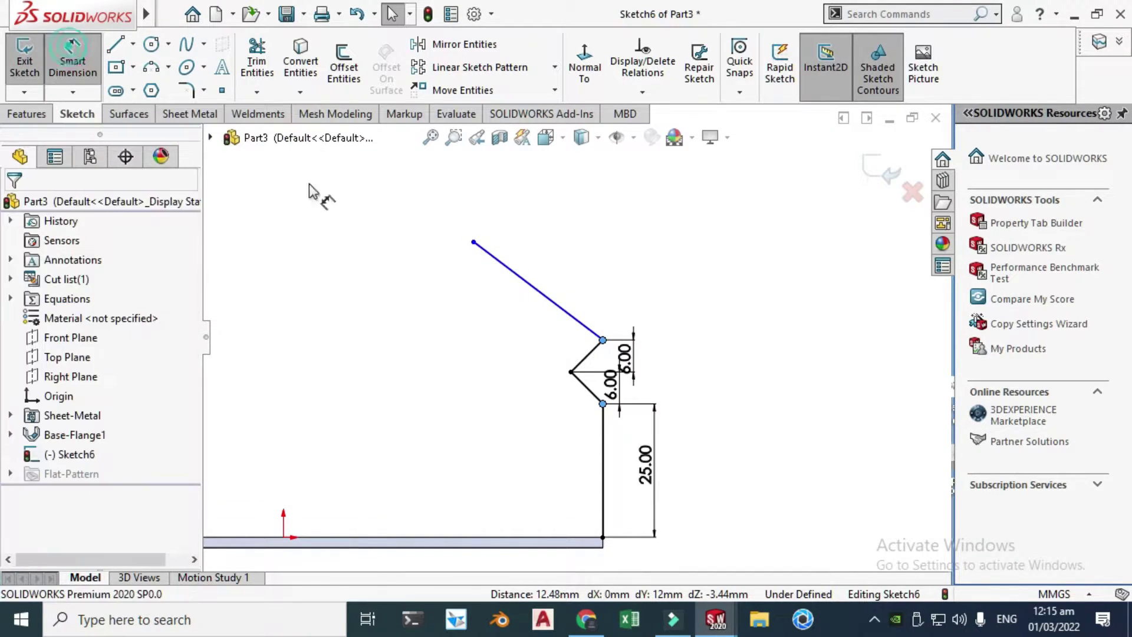
pyautogui.click(522, 282)
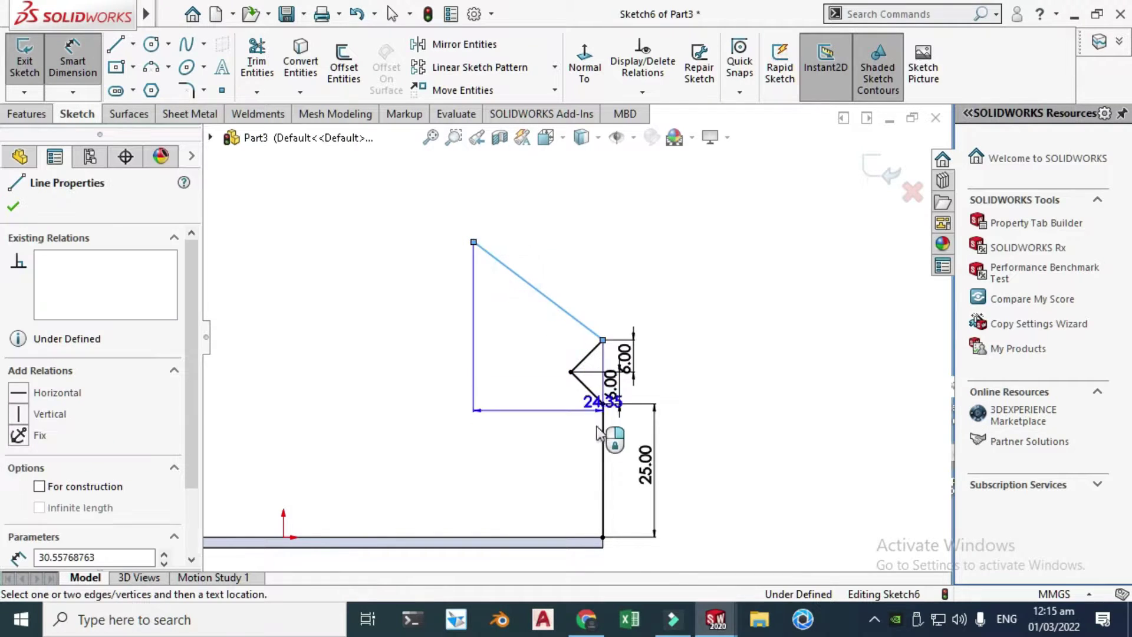
pyautogui.click(603, 439)
pyautogui.click(501, 355)
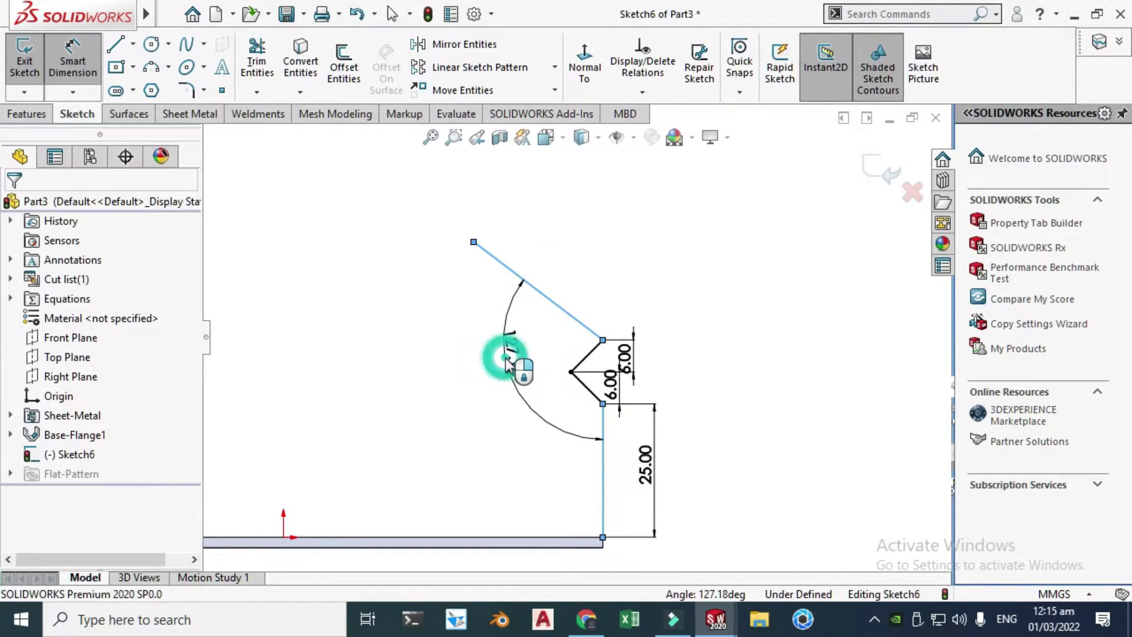
pyautogui.write('120')
pyautogui.press('Return')
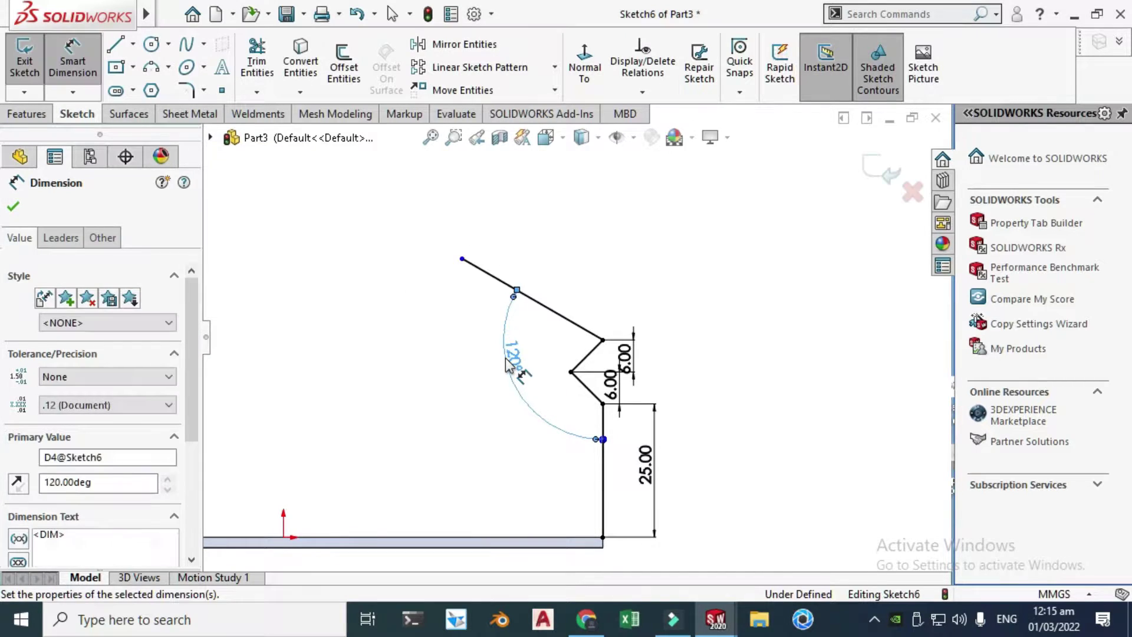
pyautogui.press('Escape')
# - Shorten the sloping line slightly and dimension the horizontal distance between its endpoints to 25 mm
pyautogui.moveTo(461, 258)
pyautogui.mouseDown()
pyautogui.moveTo(406, 222)
pyautogui.moveTo(419, 253)
pyautogui.moveTo(475, 266)
pyautogui.mouseUp()
pyautogui.click(72, 64)
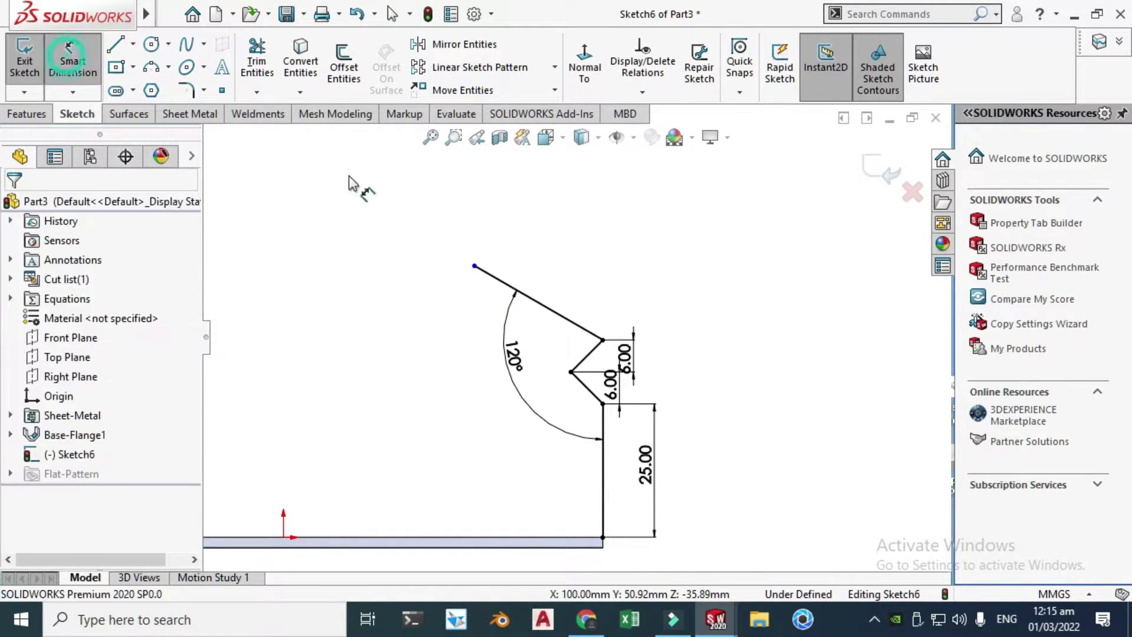
pyautogui.click(474, 266)
pyautogui.click(602, 340)
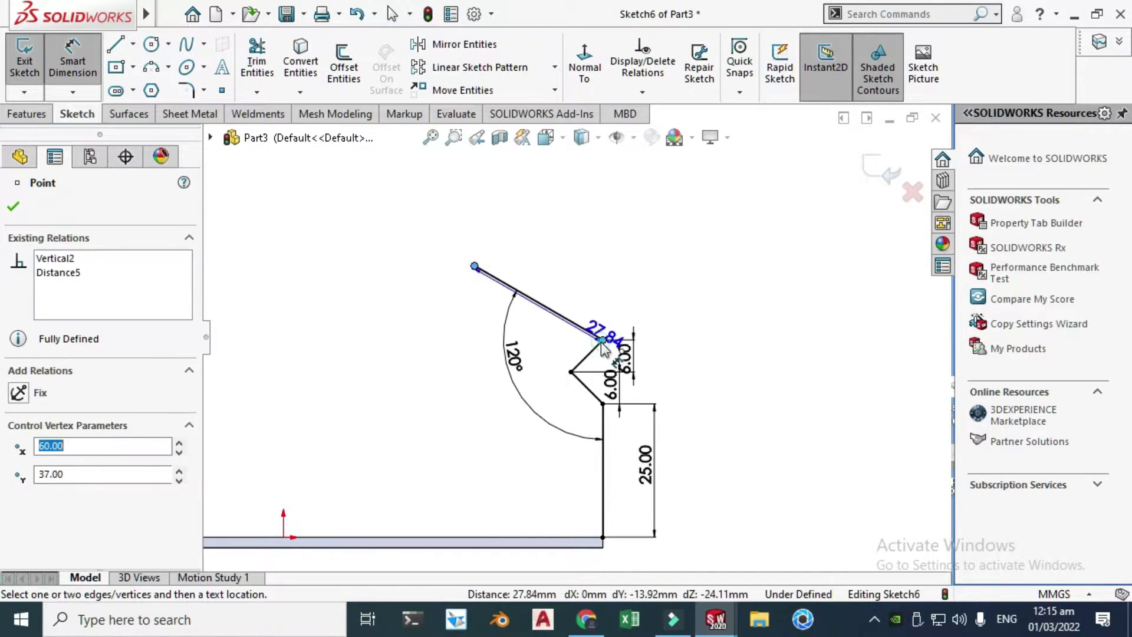
pyautogui.click(572, 246)
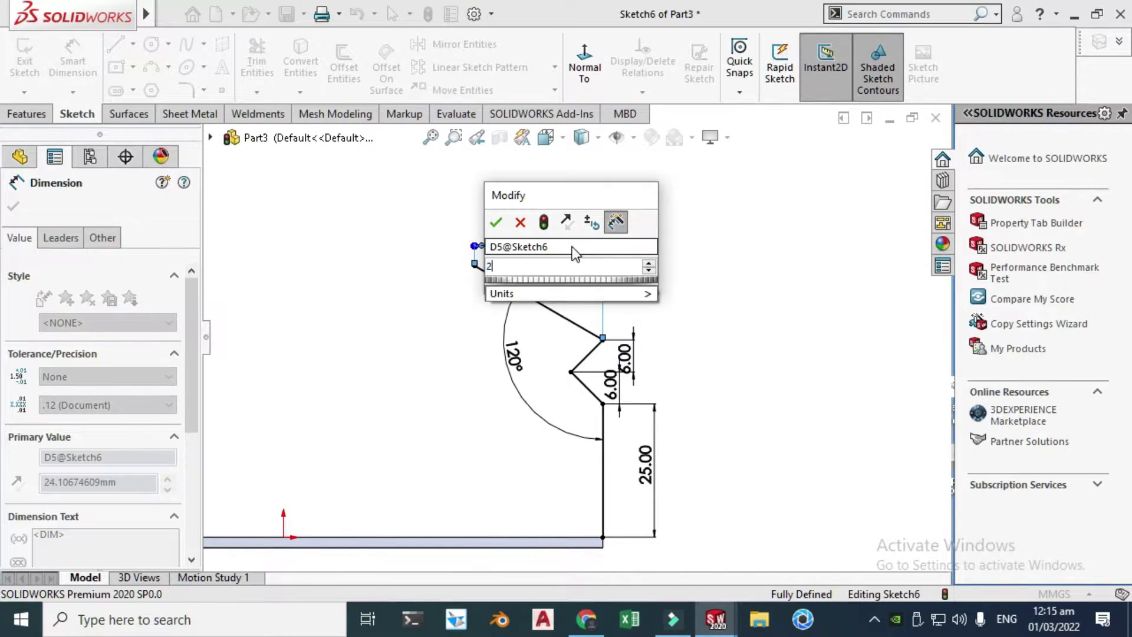
pyautogui.press('Return')
pyautogui.press('Escape')
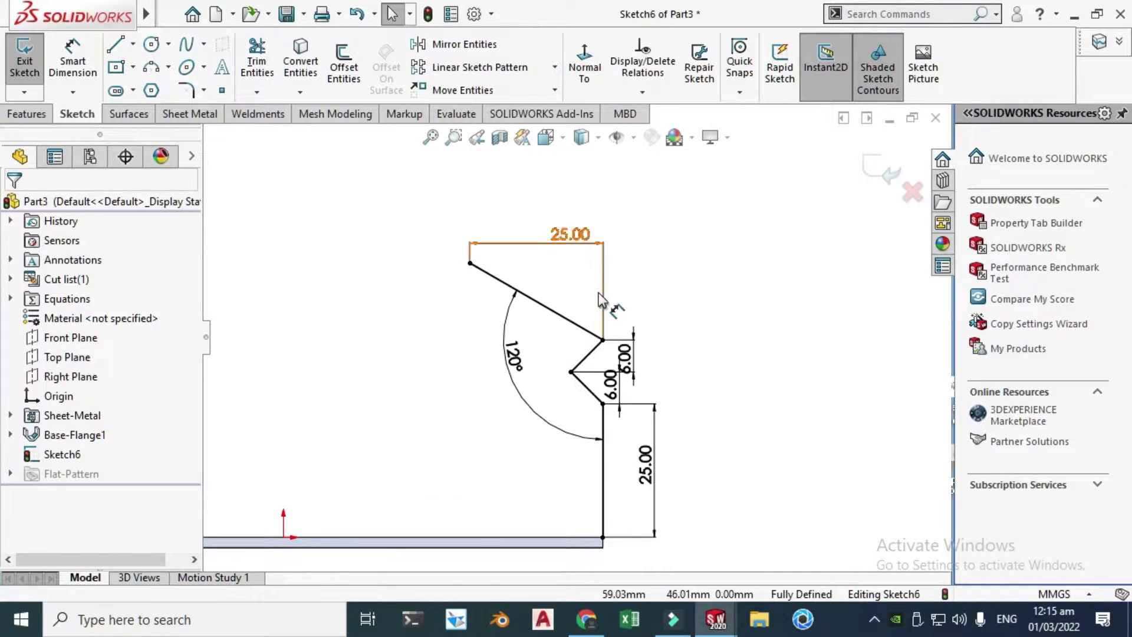
# - Finish the profile sketch and extend the miter flange along the plate's far 120 mm edge and opposite 200 mm edge
pyautogui.scroll(3, 599, 295)
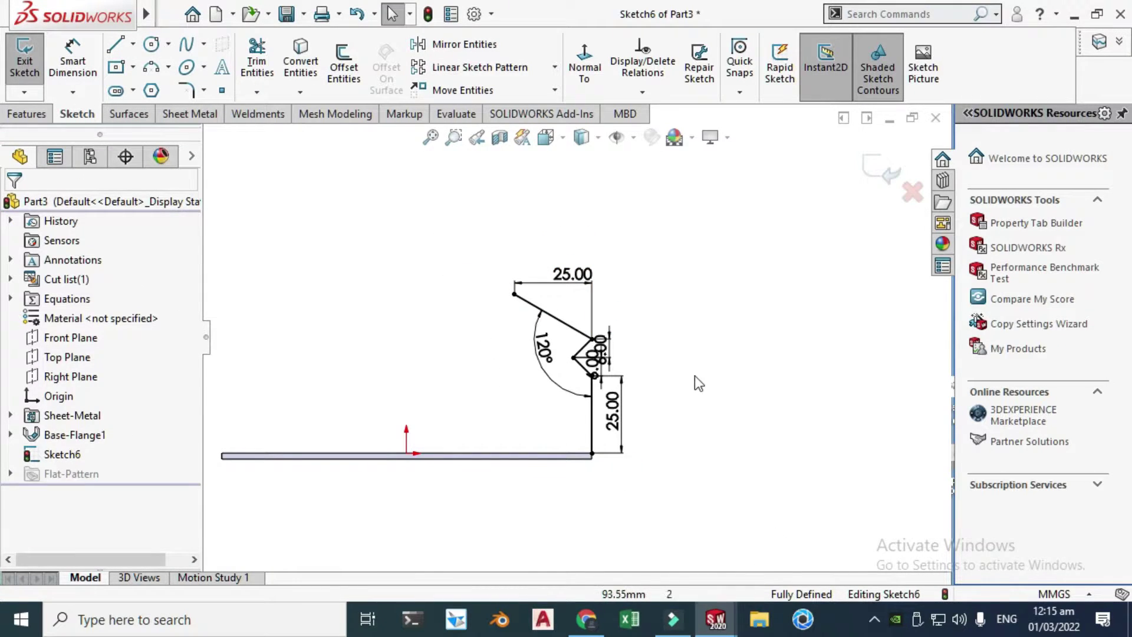
pyautogui.click(873, 164)
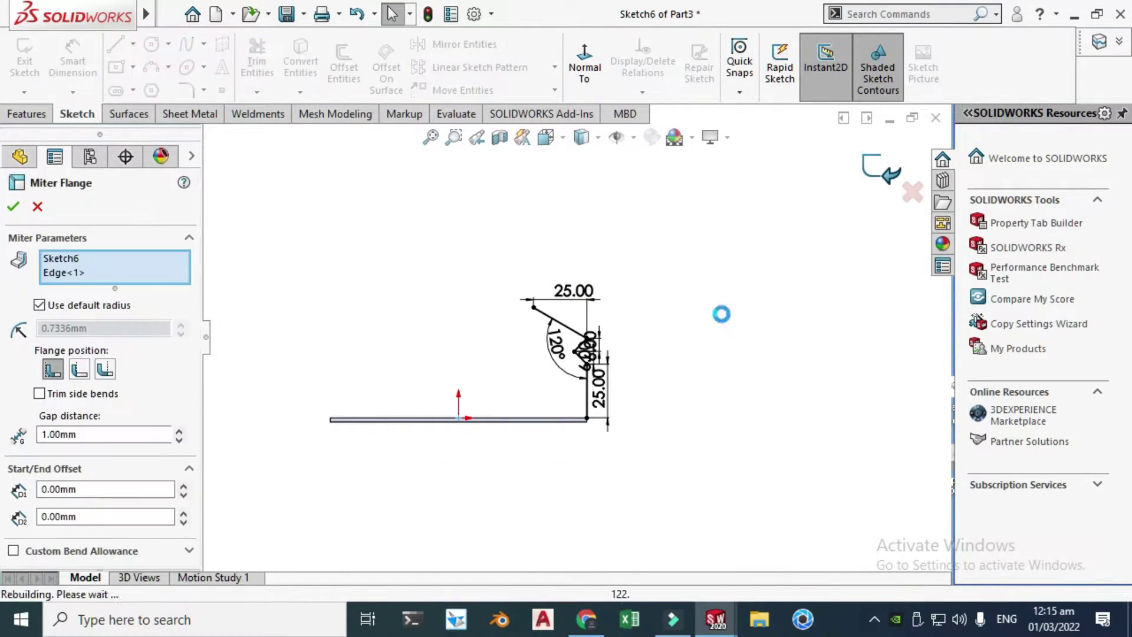
pyautogui.rightClick(649, 216)
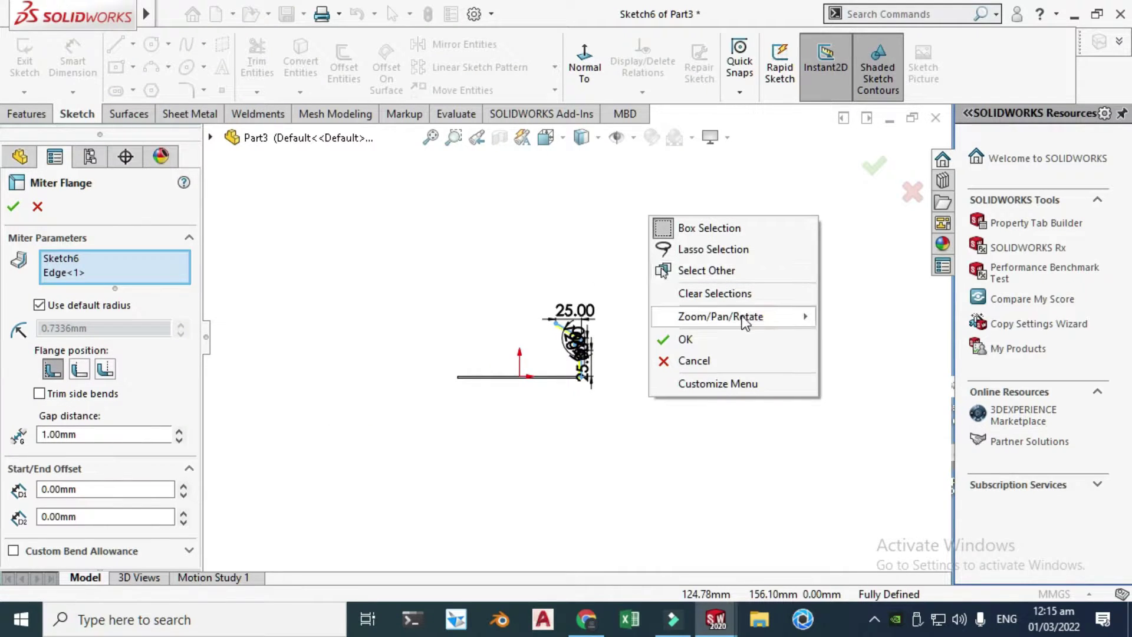
pyautogui.moveTo(796, 316)
pyautogui.click(877, 402)
pyautogui.moveTo(530, 342); pyautogui.dragTo(537, 366)
pyautogui.scroll(-3, 583, 376)
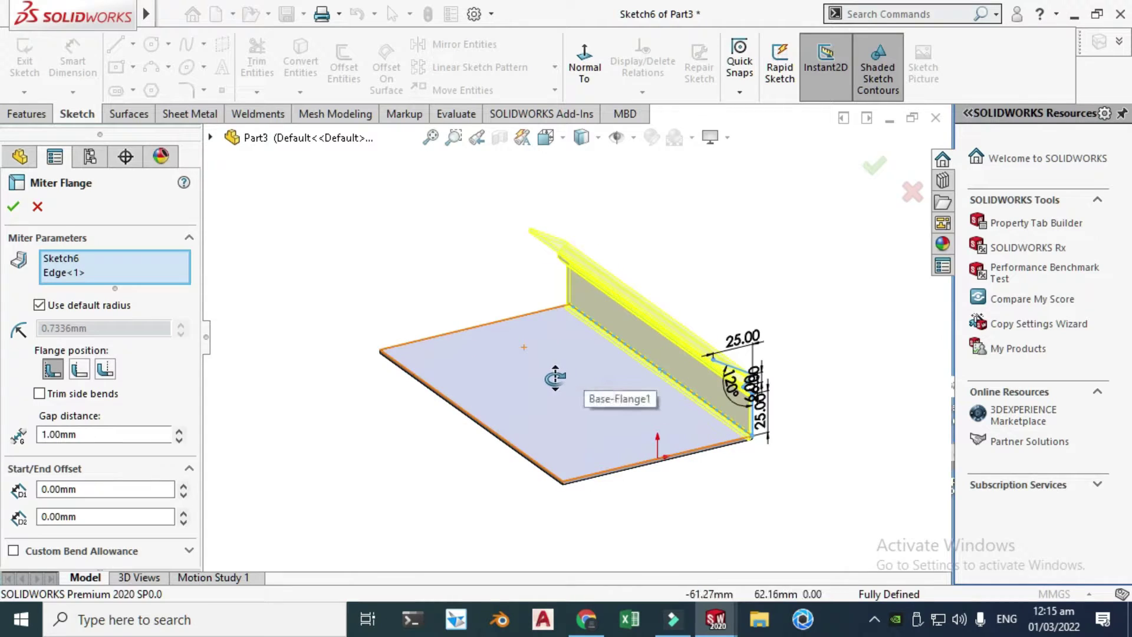
pyautogui.scroll(-2, 515, 332)
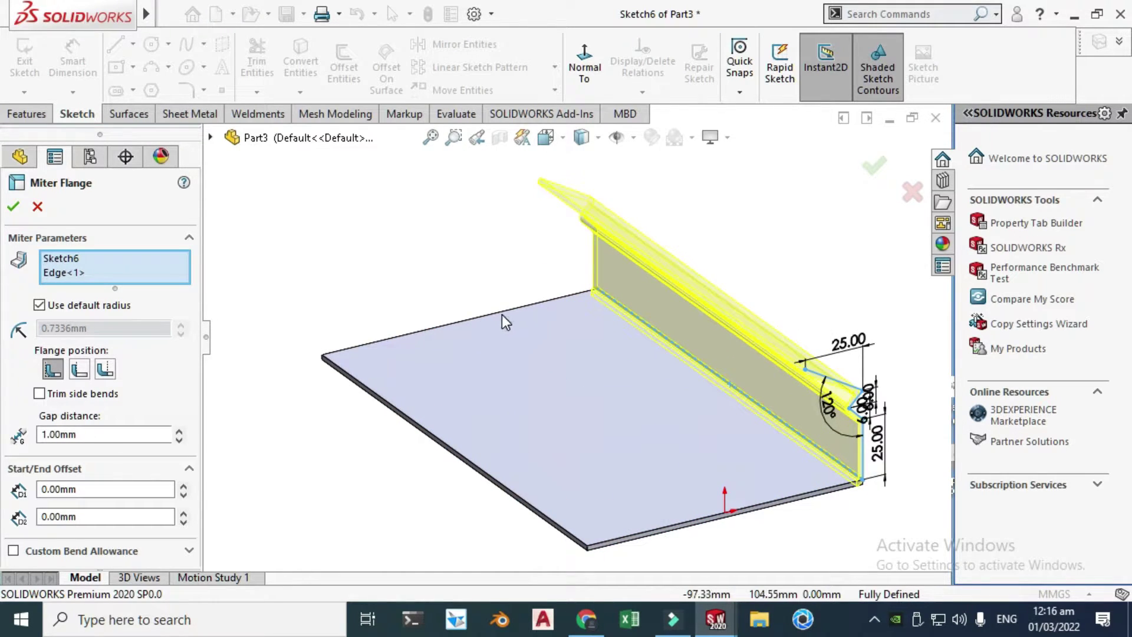
pyautogui.click(501, 313)
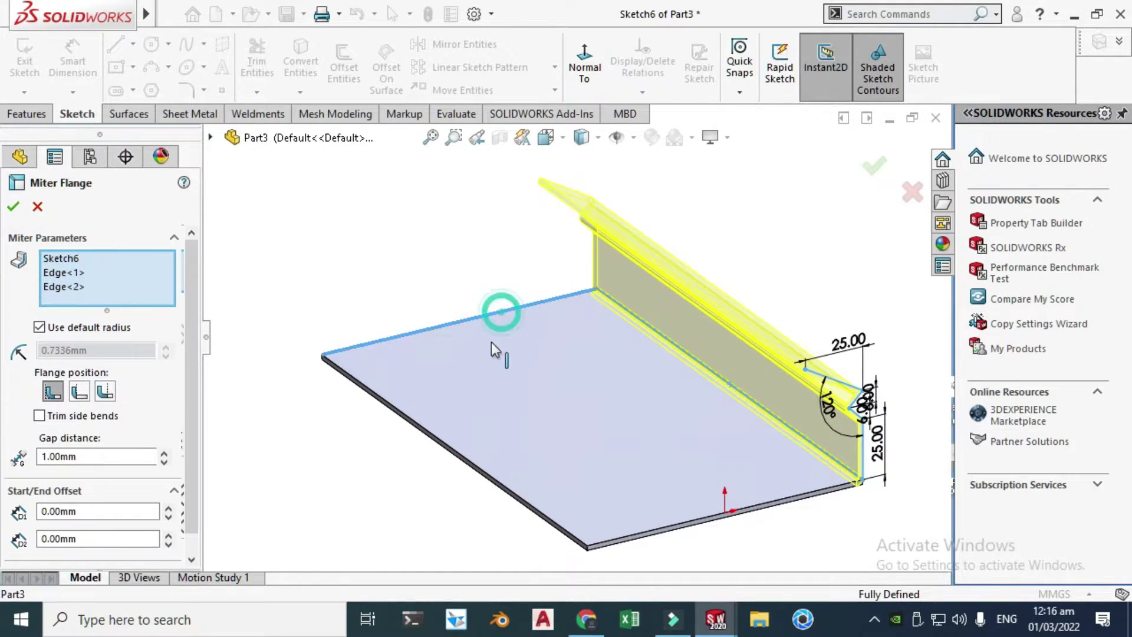
pyautogui.click(451, 443)
pyautogui.scroll(2, 501, 412)
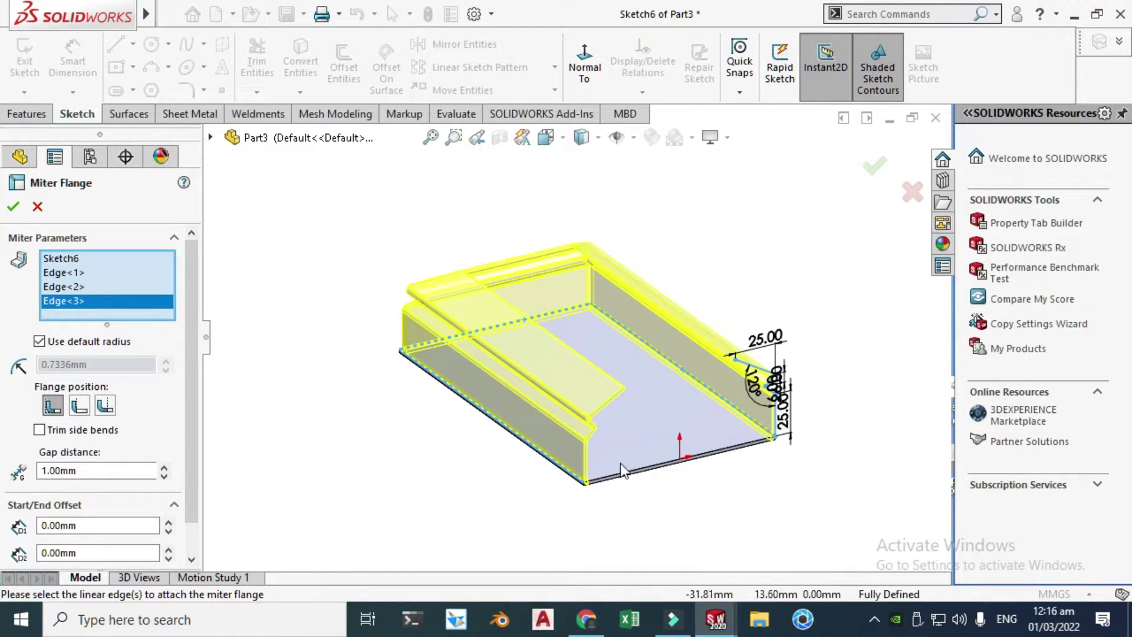
# - Compare the Material Outside, Bend Outside and Material Inside flange positions at the plate's corner, ending with Material Inside
pyautogui.moveTo(190, 263); pyautogui.dragTo(168, 356)
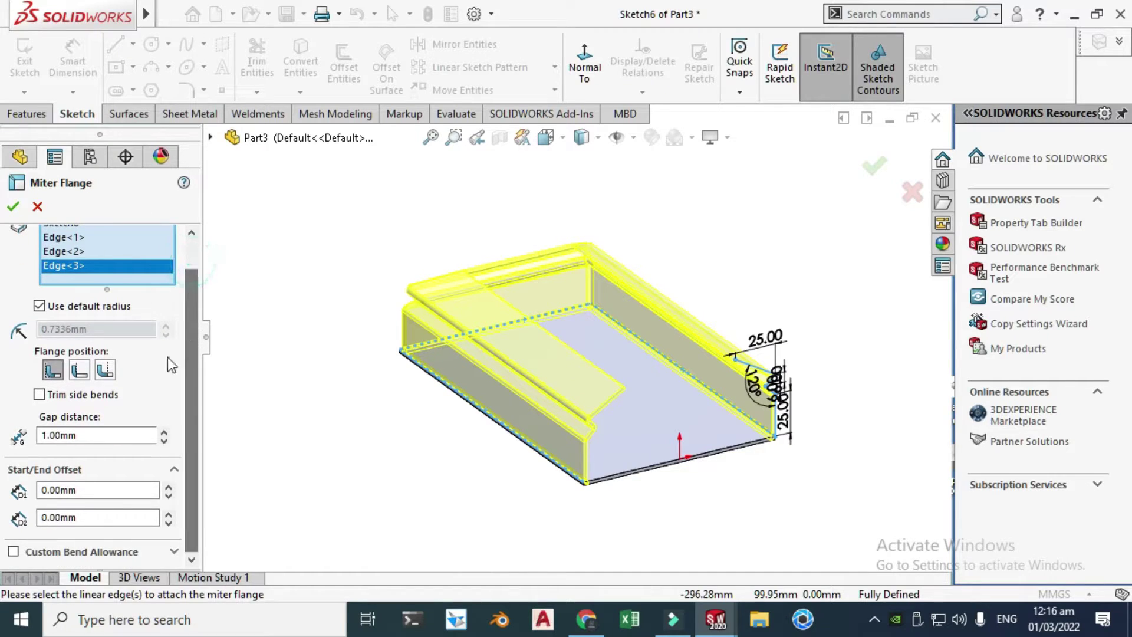
pyautogui.click(80, 370)
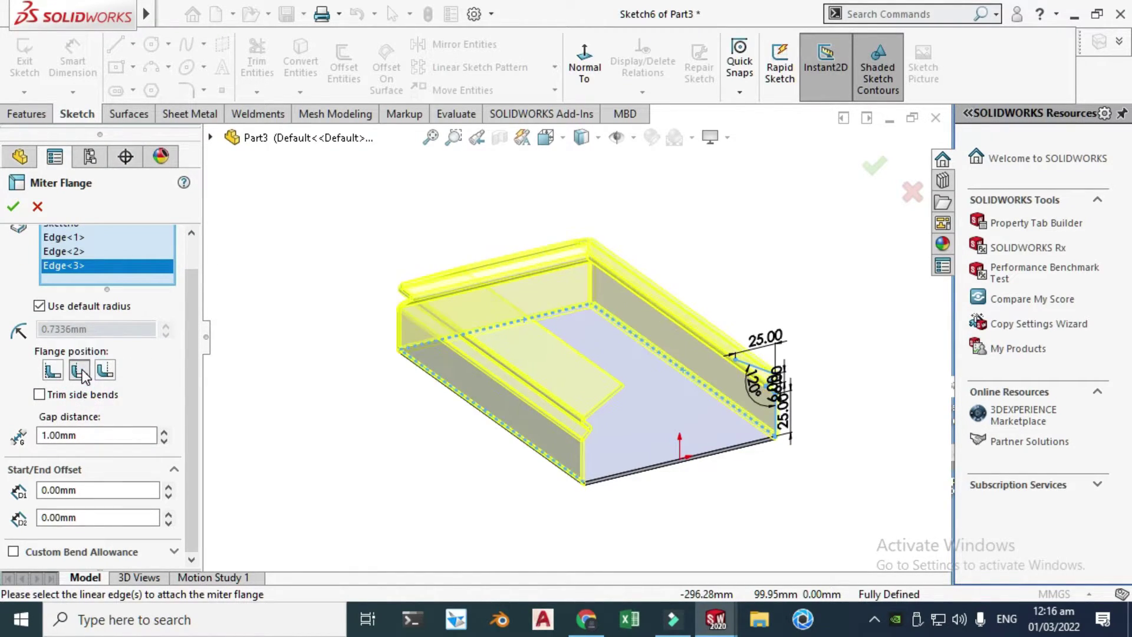
pyautogui.scroll(-10, 407, 342)
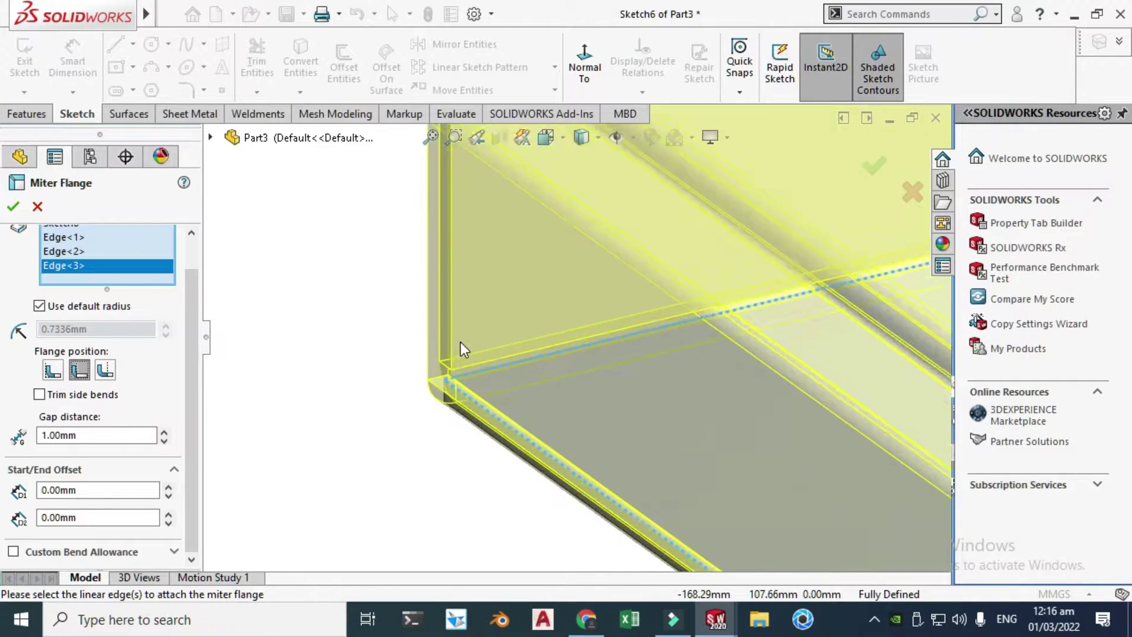
pyautogui.click(50, 373)
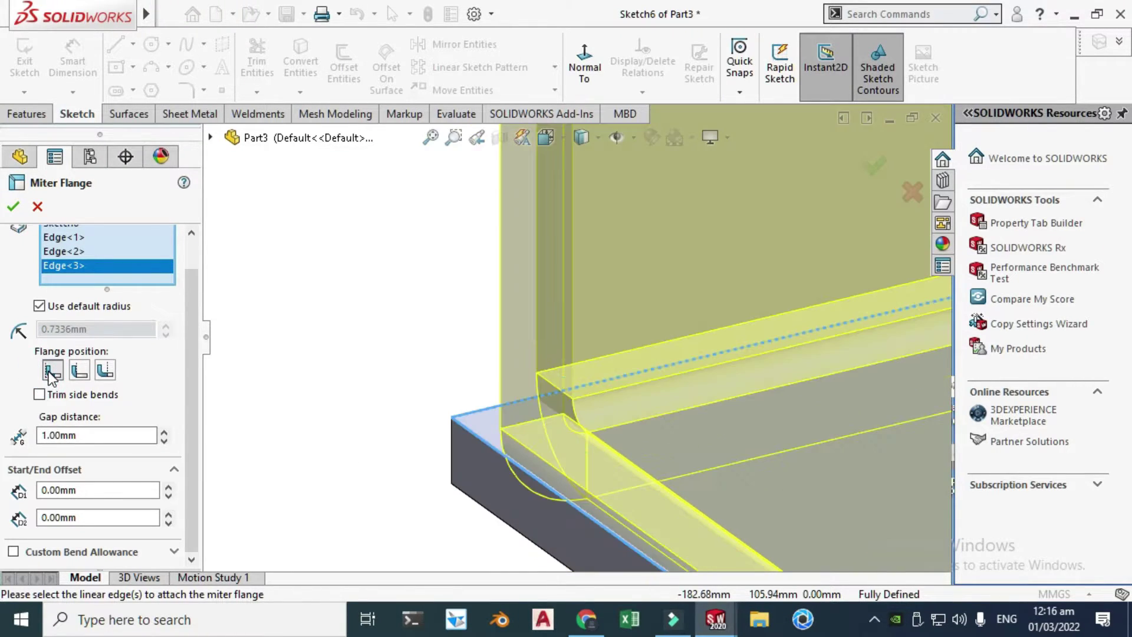
pyautogui.click(81, 371)
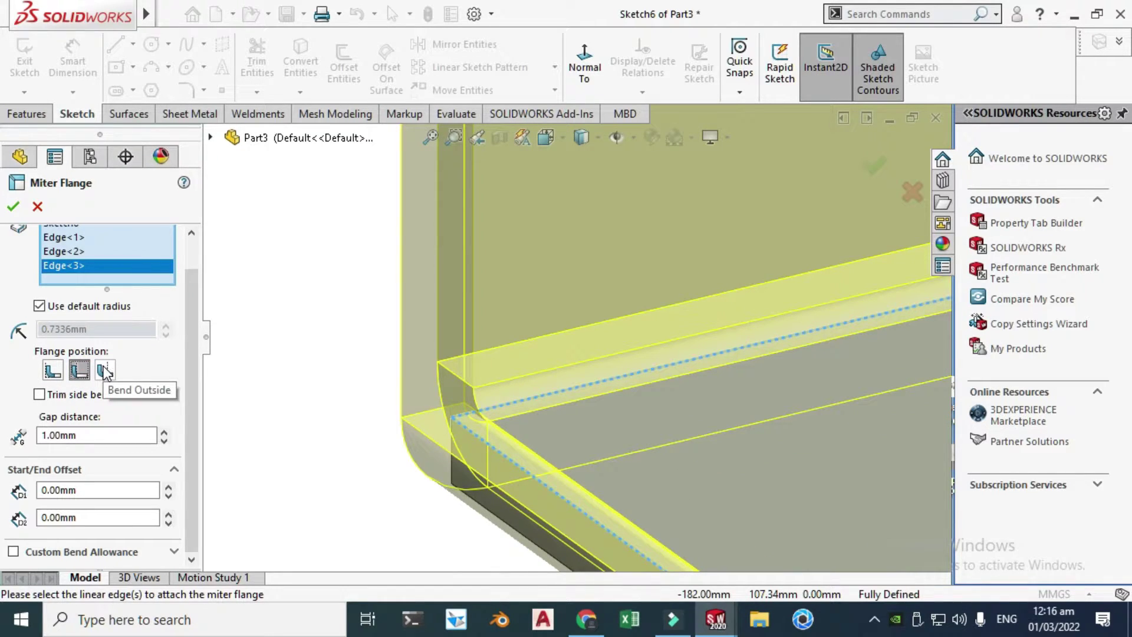
pyautogui.click(105, 371)
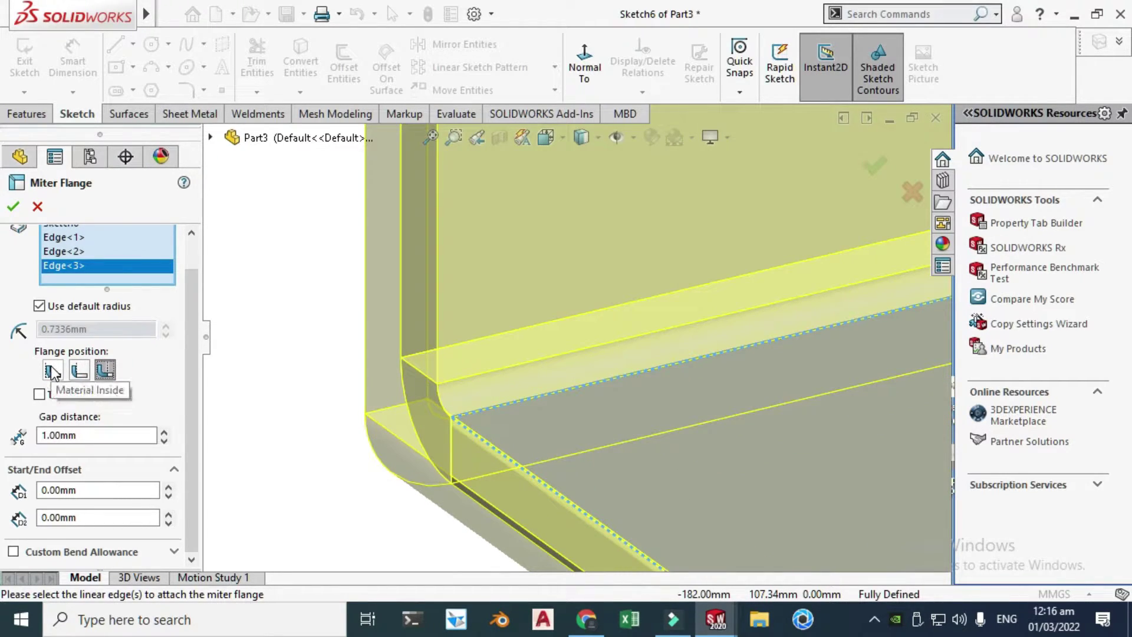
pyautogui.click(52, 371)
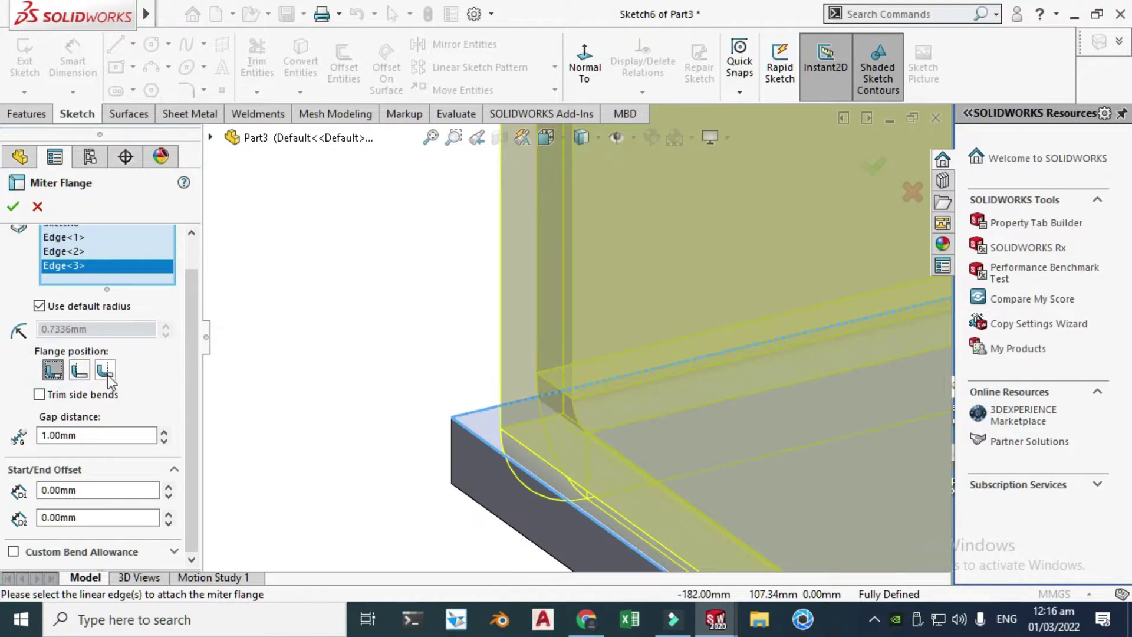
pyautogui.moveTo(443, 355); pyautogui.dragTo(610, 242, button='middle')
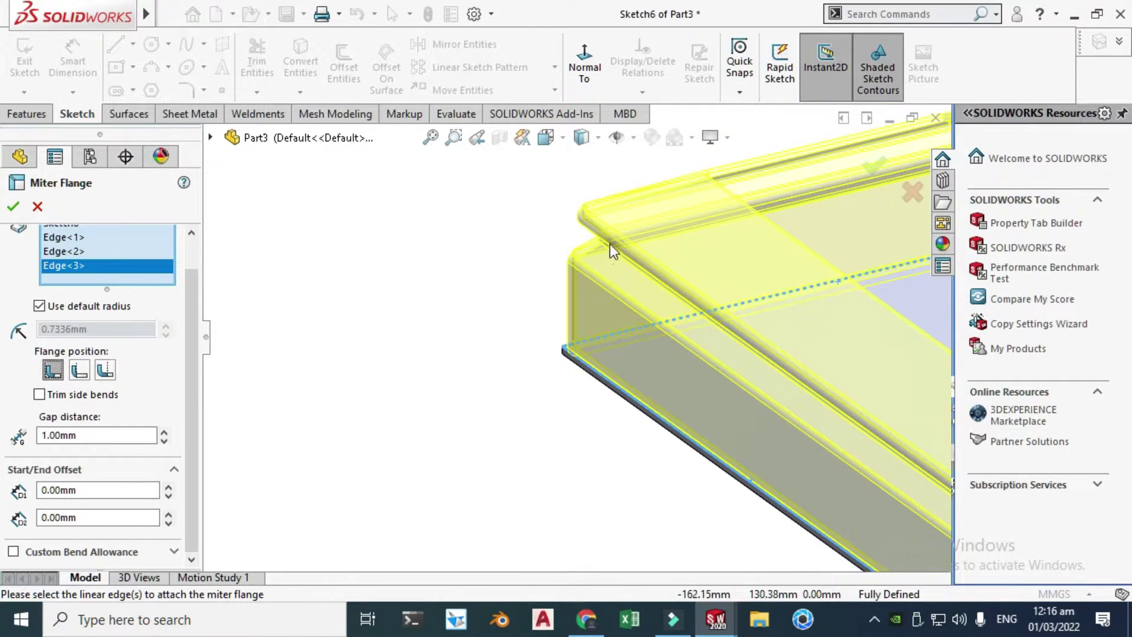
# - Try a 5 mm gap distance for the miter flange and inspect the mitered corner
pyautogui.scroll(-2, 599, 218)
pyautogui.scroll(-2, 528, 313)
pyautogui.scroll(-1, 497, 313)
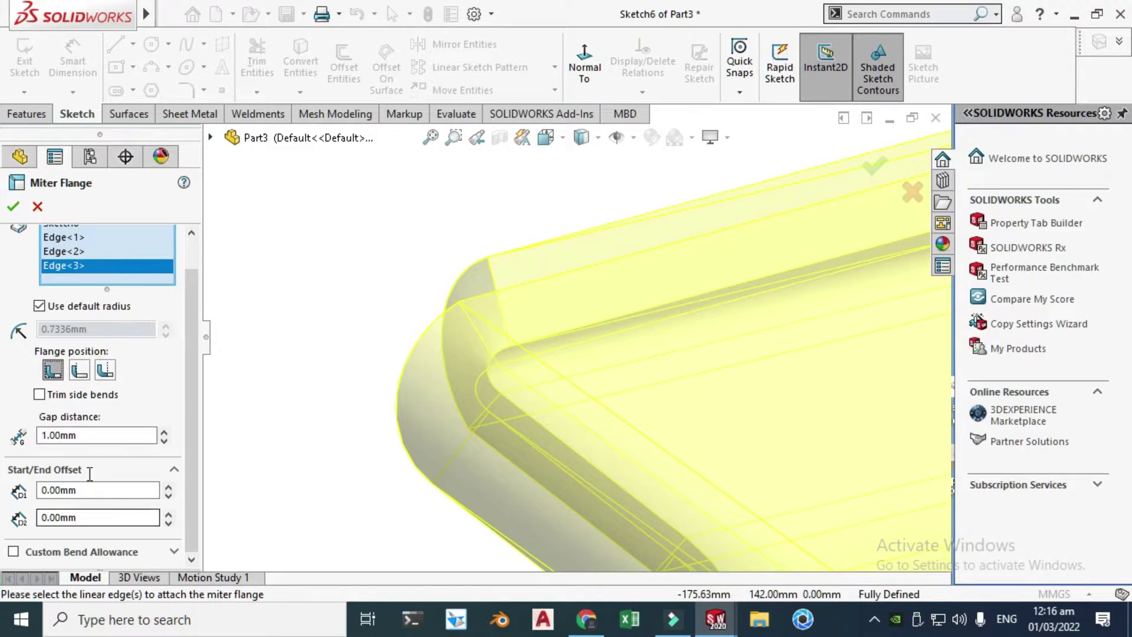
pyautogui.doubleClick(75, 436)
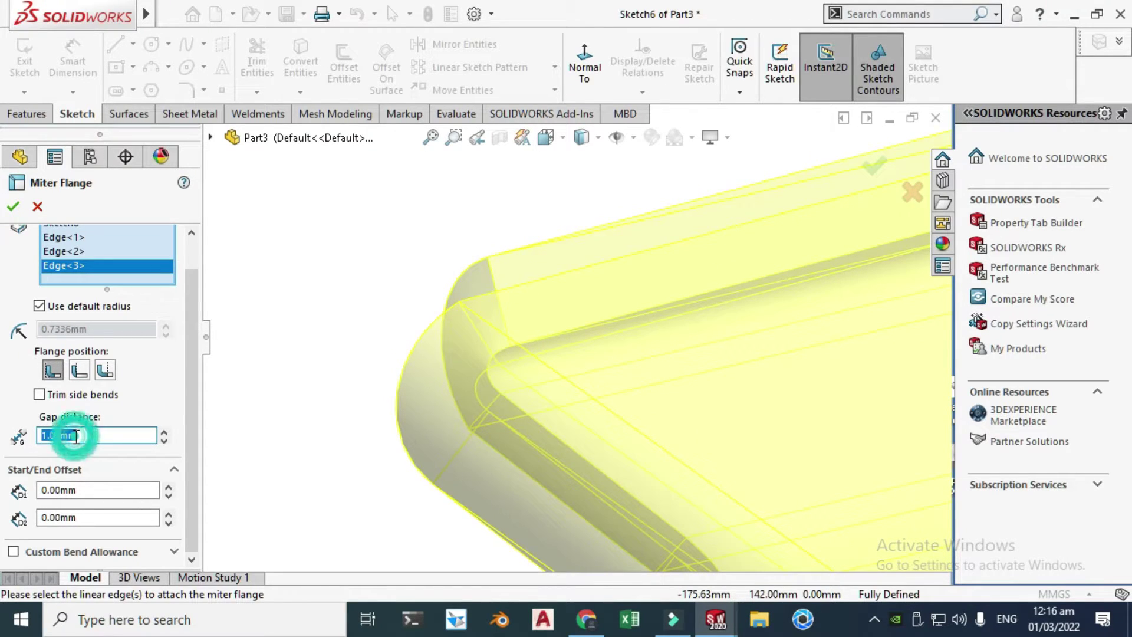
pyautogui.press('Return')
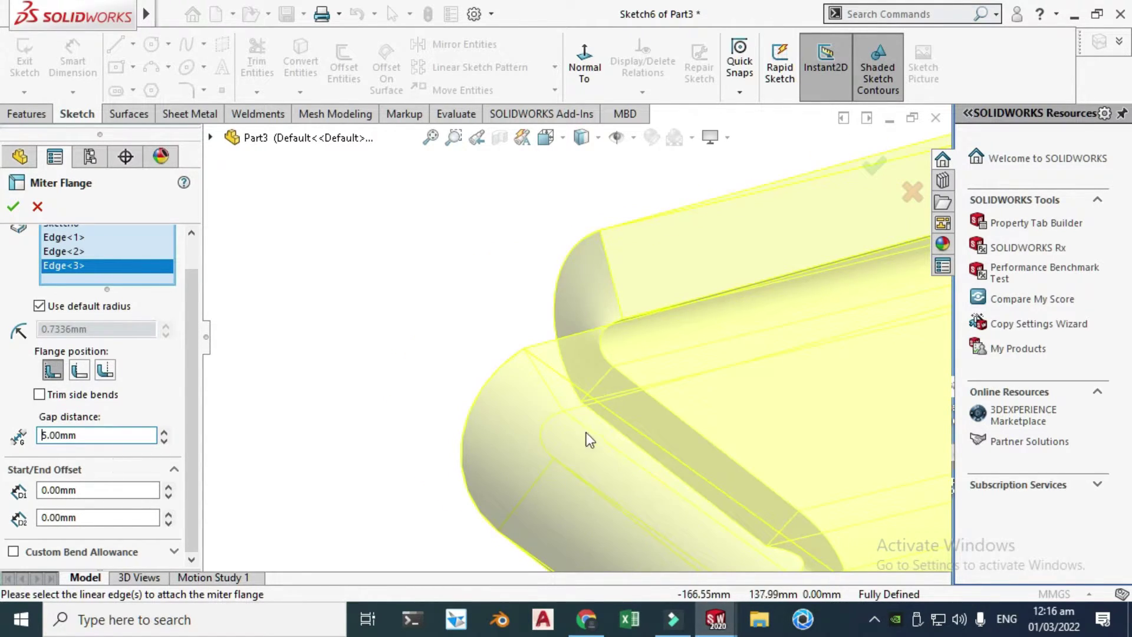
pyautogui.scroll(2, 635, 343)
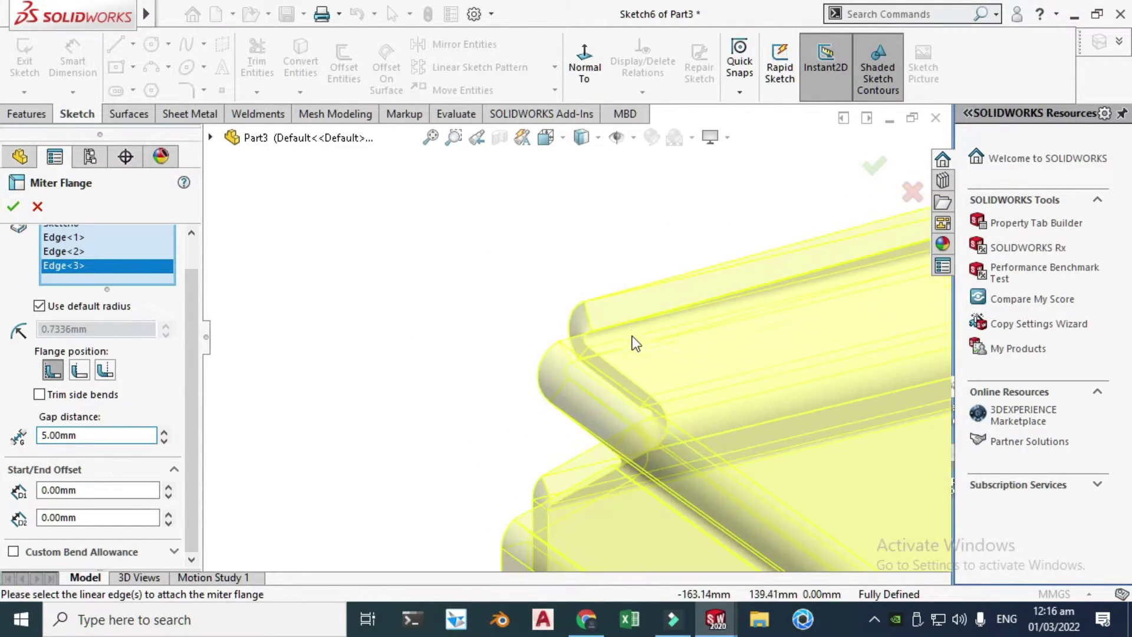
# - Set the miter flange's gap distance to 1 mm and complete the flange
pyautogui.click(108, 439)
pyautogui.press('Return')
pyautogui.scroll(3, 240, 379)
pyautogui.moveTo(240, 379); pyautogui.dragTo(378, 330, button='middle')
pyautogui.click(13, 206)
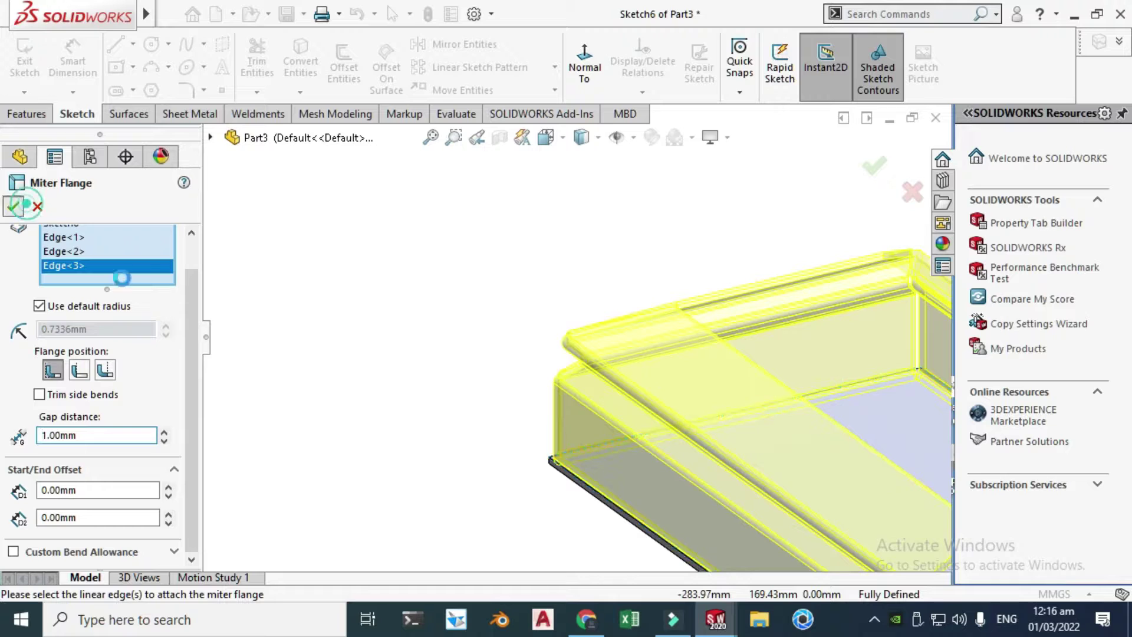
# - Flatten the tray to examine its flat pattern and return it to the folded state
pyautogui.scroll(3, 653, 390)
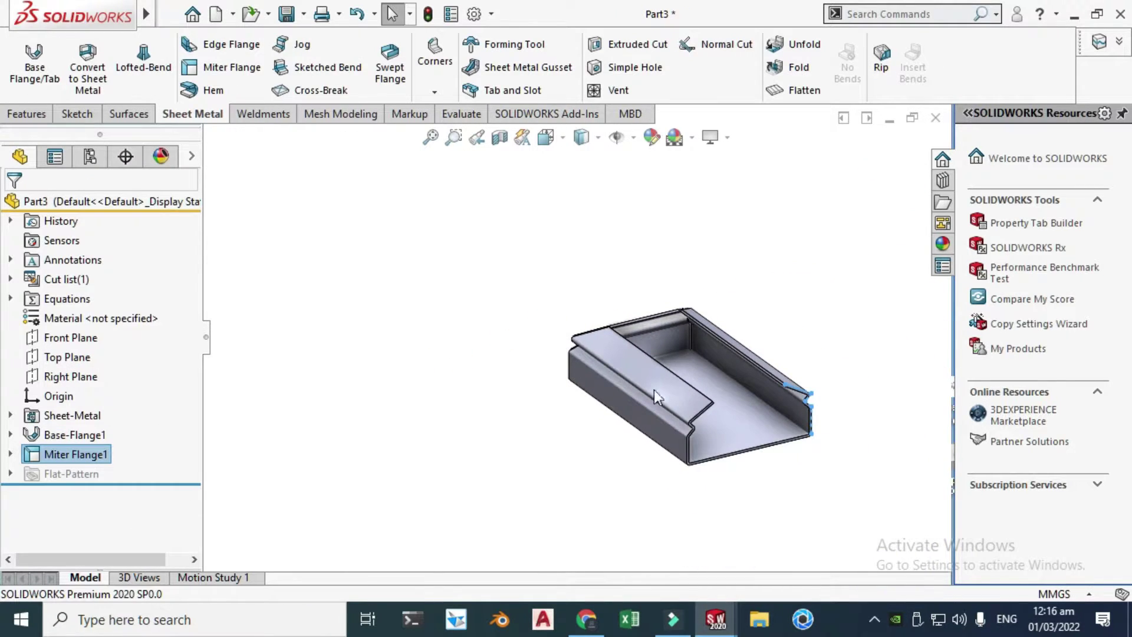
pyautogui.scroll(-2, 805, 450)
pyautogui.click(778, 289)
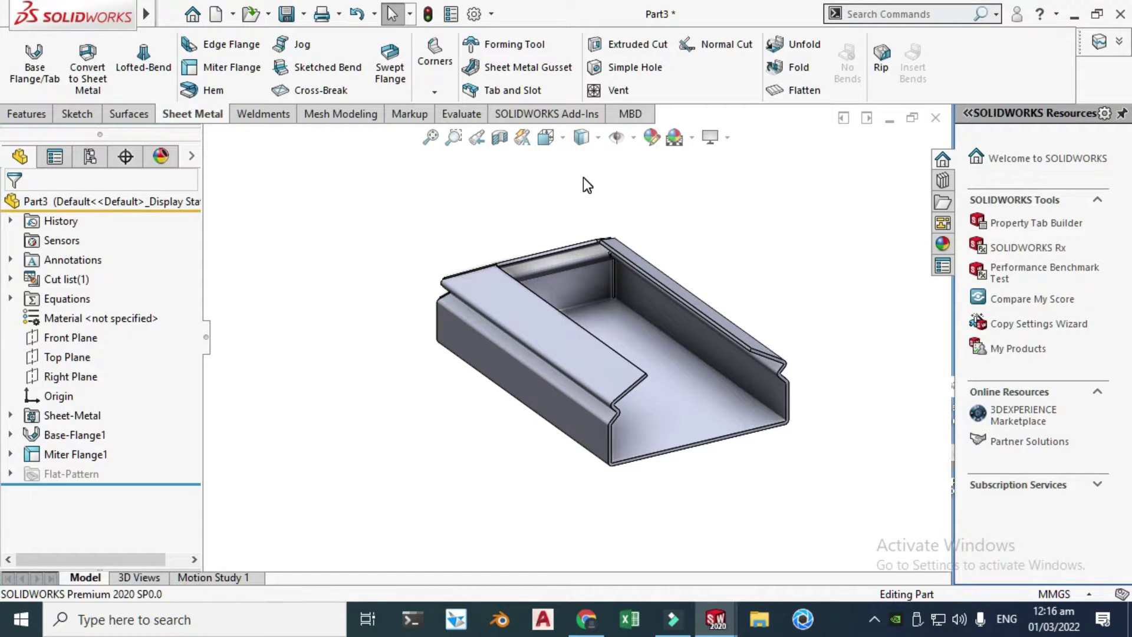
pyautogui.click(799, 93)
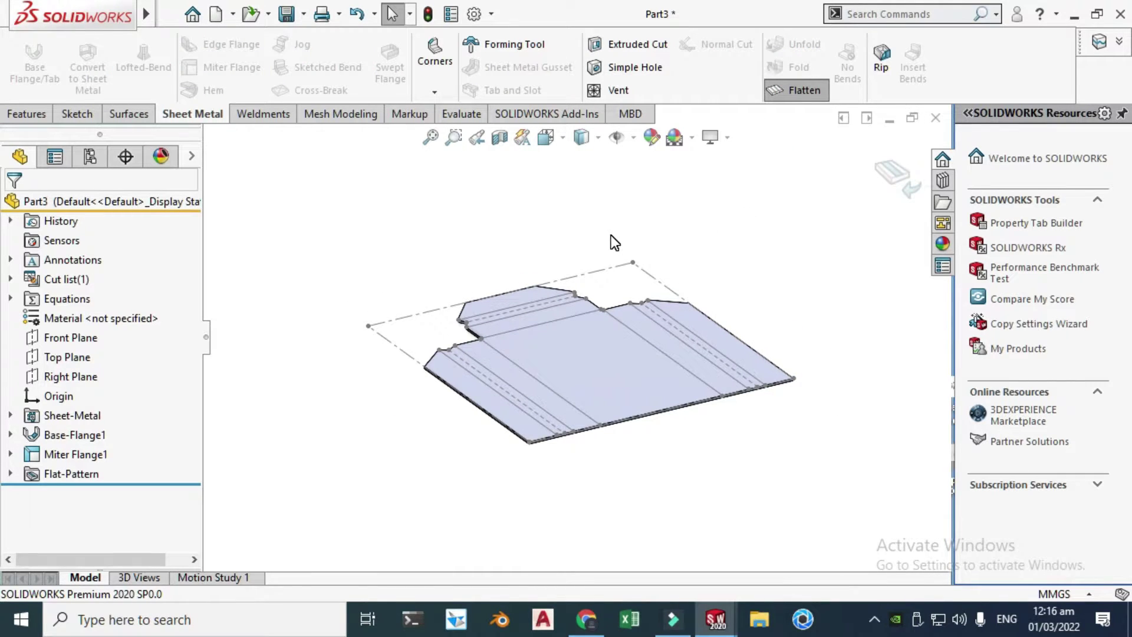
pyautogui.click(796, 90)
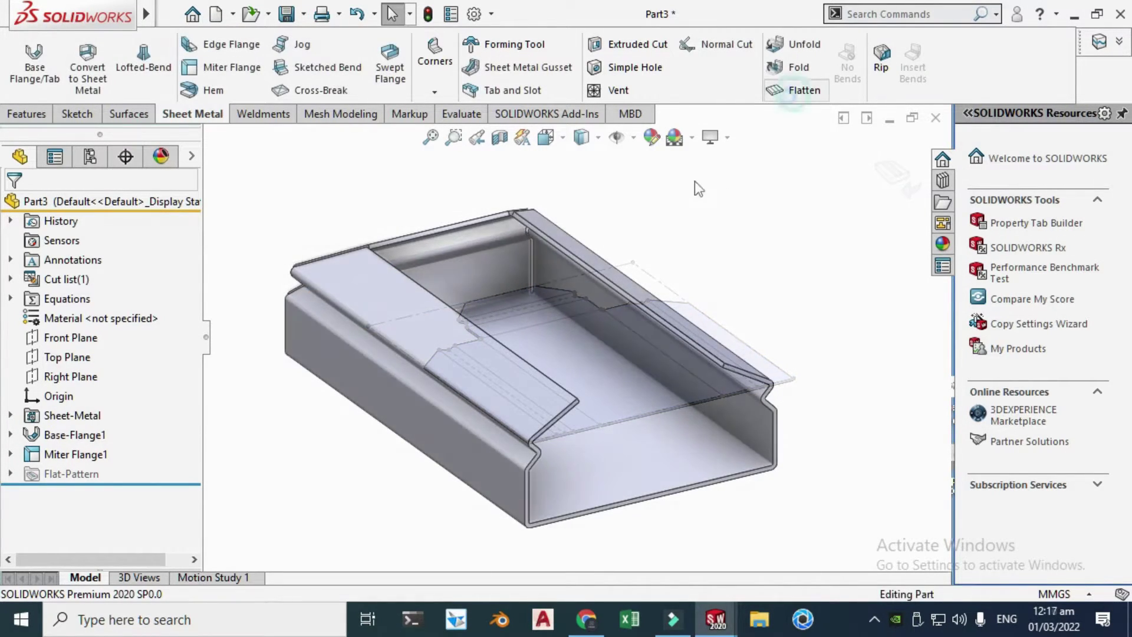
# - Start an upward edge flange along the tray's open 120 mm edge with a blind length of 25 mm
pyautogui.click(240, 46)
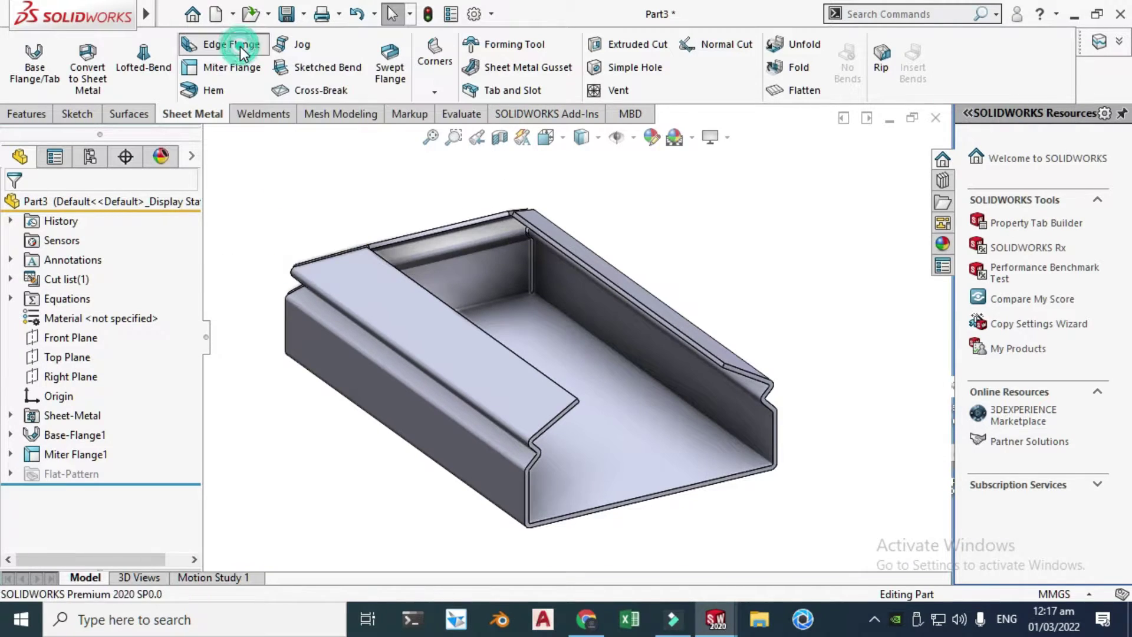
pyautogui.scroll(-2, 371, 512)
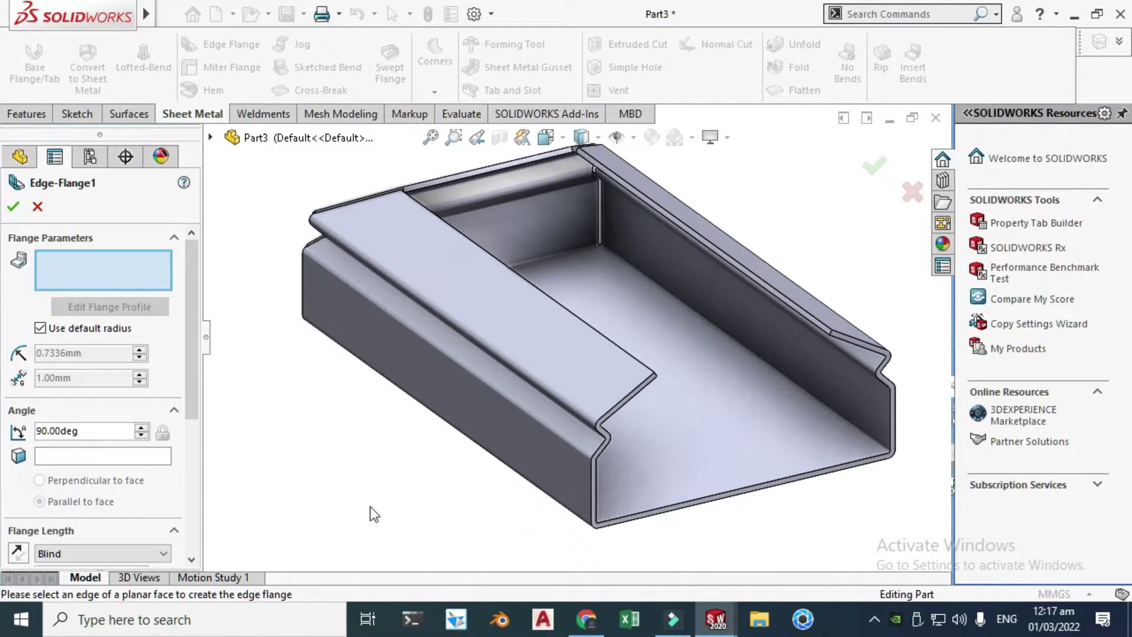
pyautogui.scroll(-3, 661, 492)
pyautogui.click(638, 448)
pyautogui.scroll(-2, 523, 365)
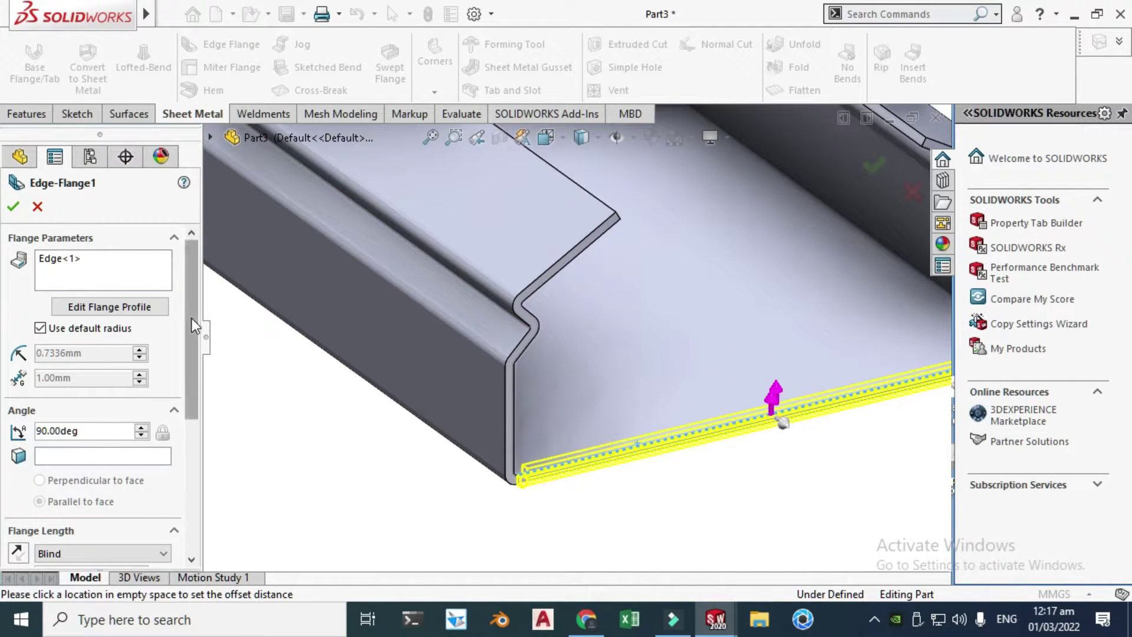
pyautogui.scroll(-5, 194, 327)
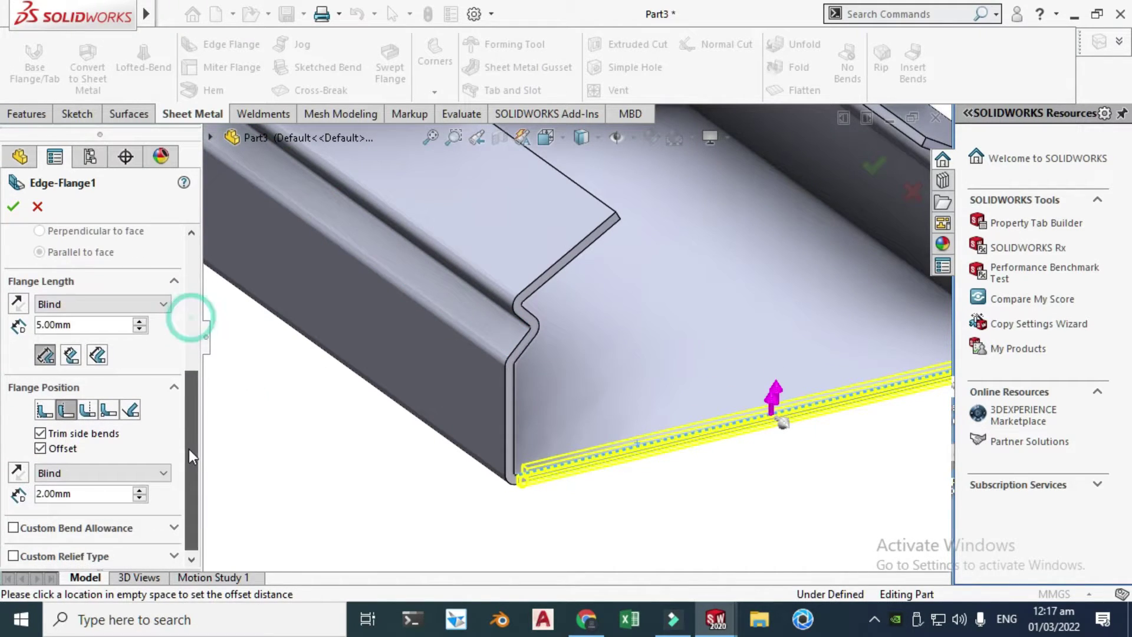
pyautogui.doubleClick(107, 326)
pyautogui.write('25')
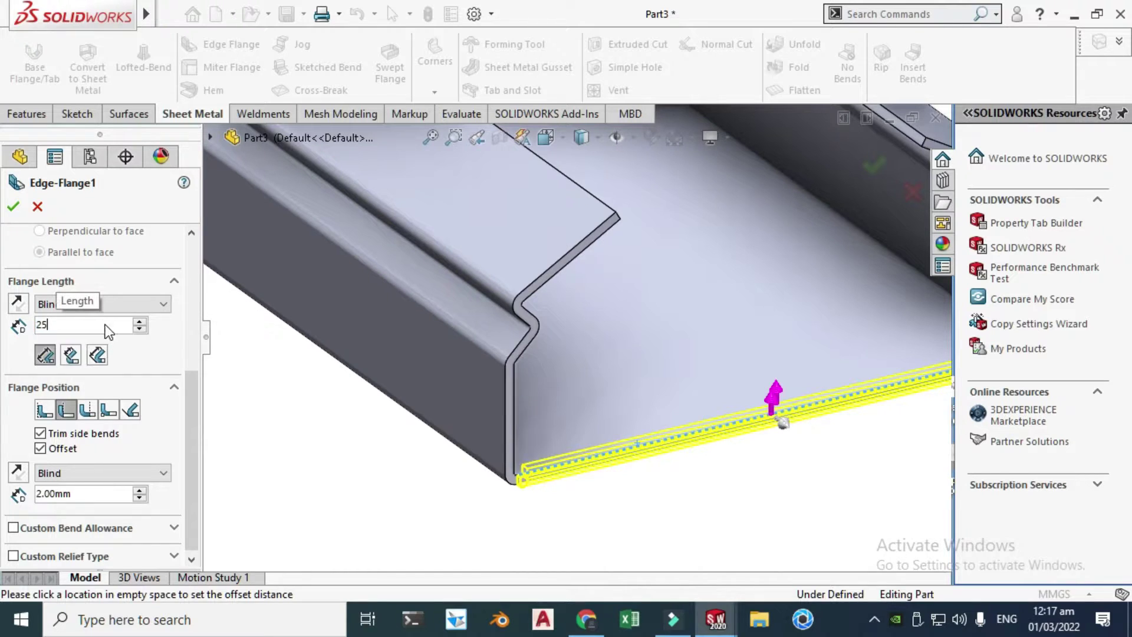
pyautogui.press('Return')
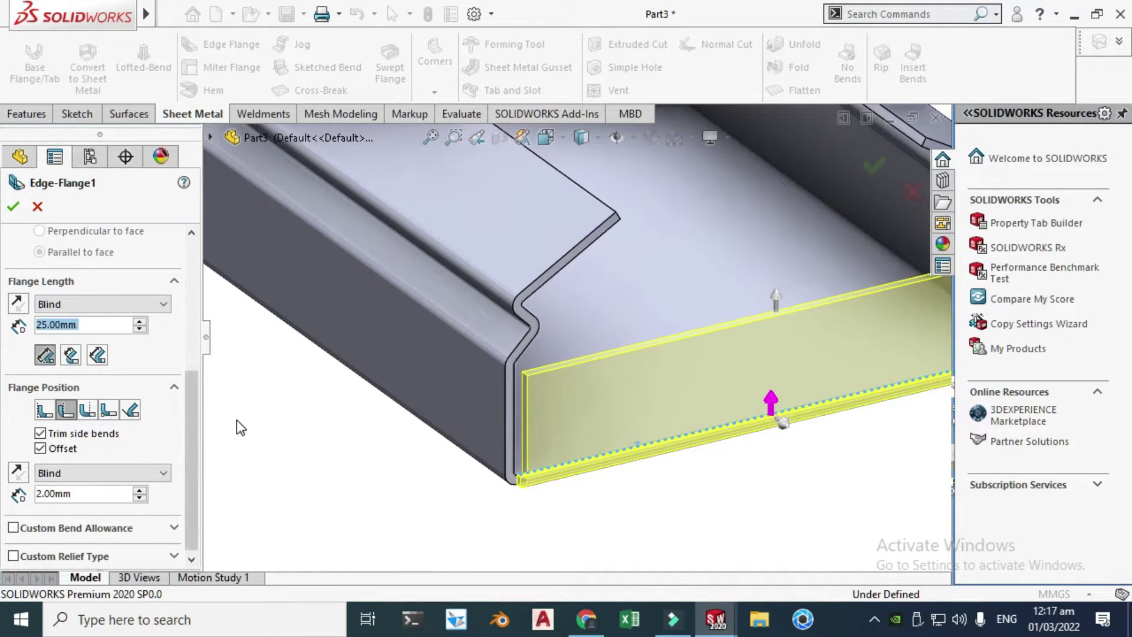
# - Compare the Material Inside and Material Outside positions for the edge flange, ending with Material Outside
pyautogui.scroll(-2, 550, 398)
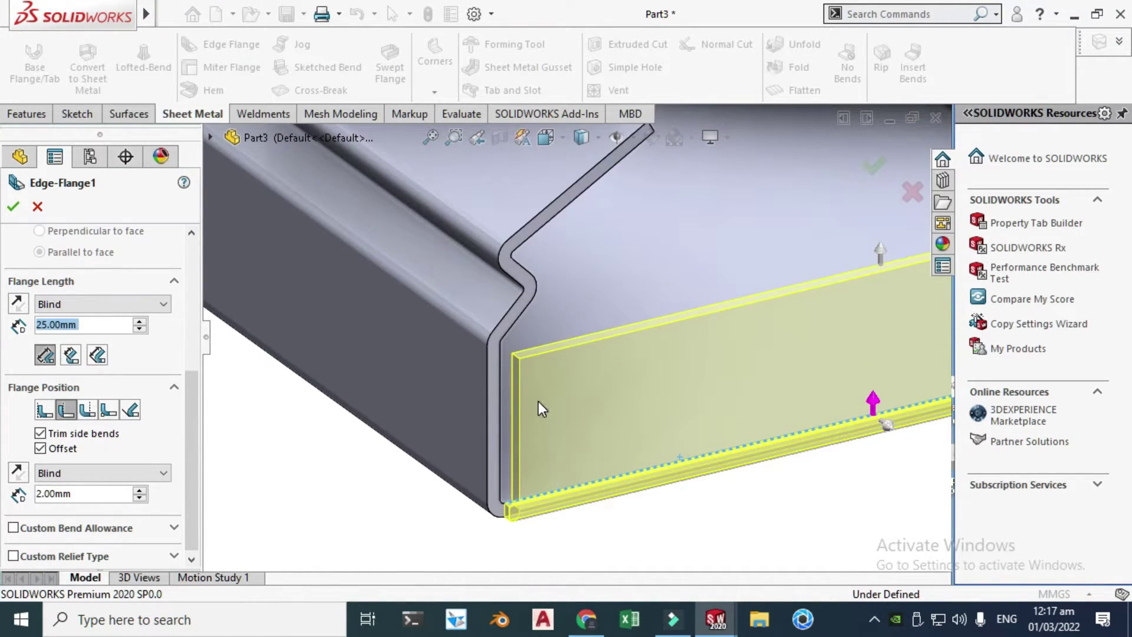
pyautogui.click(45, 412)
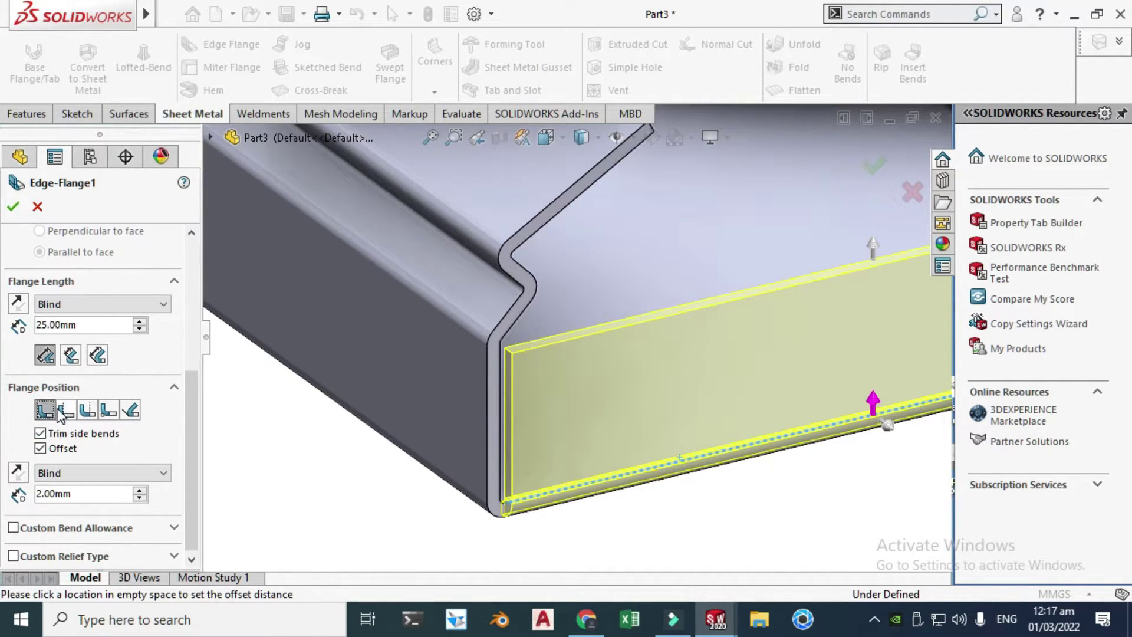
pyautogui.click(63, 411)
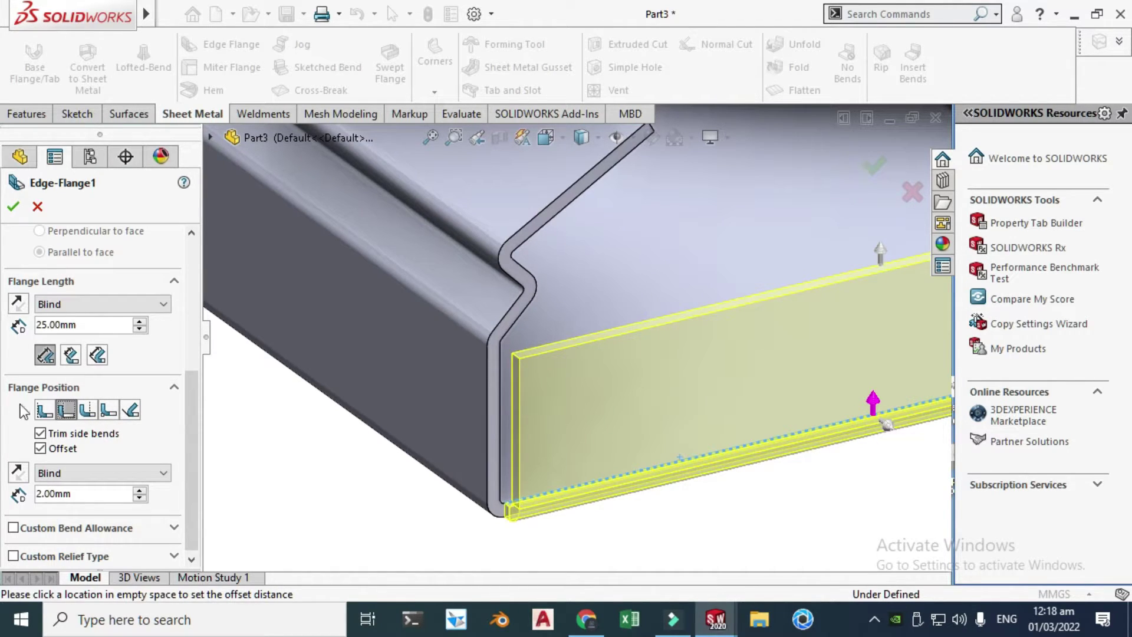
pyautogui.click(39, 355)
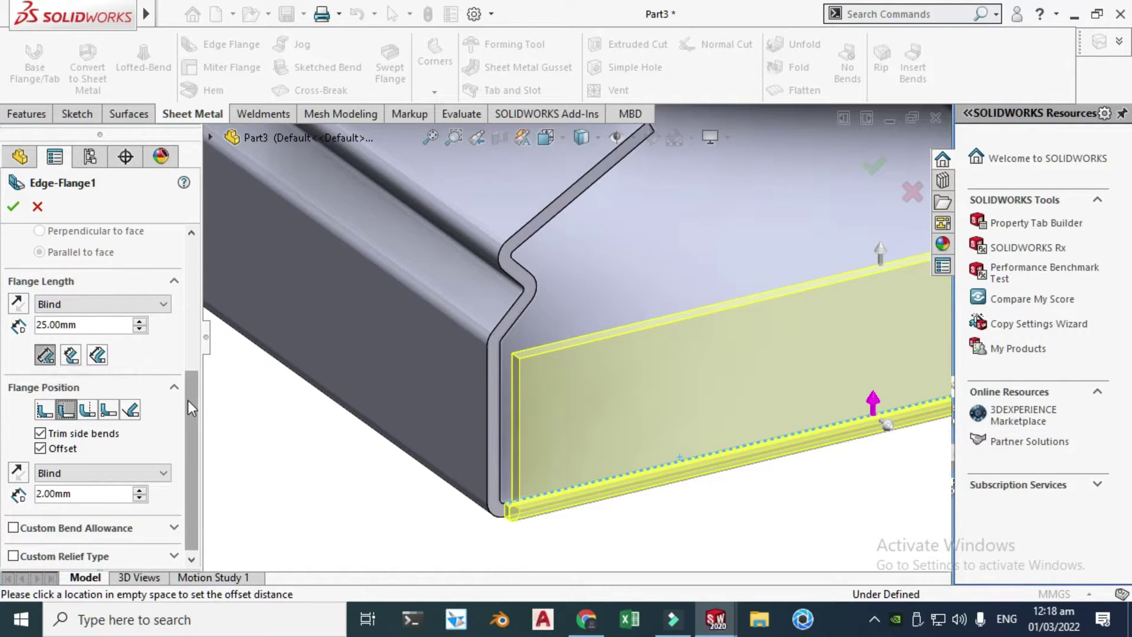
pyautogui.scroll(-1, 192, 398)
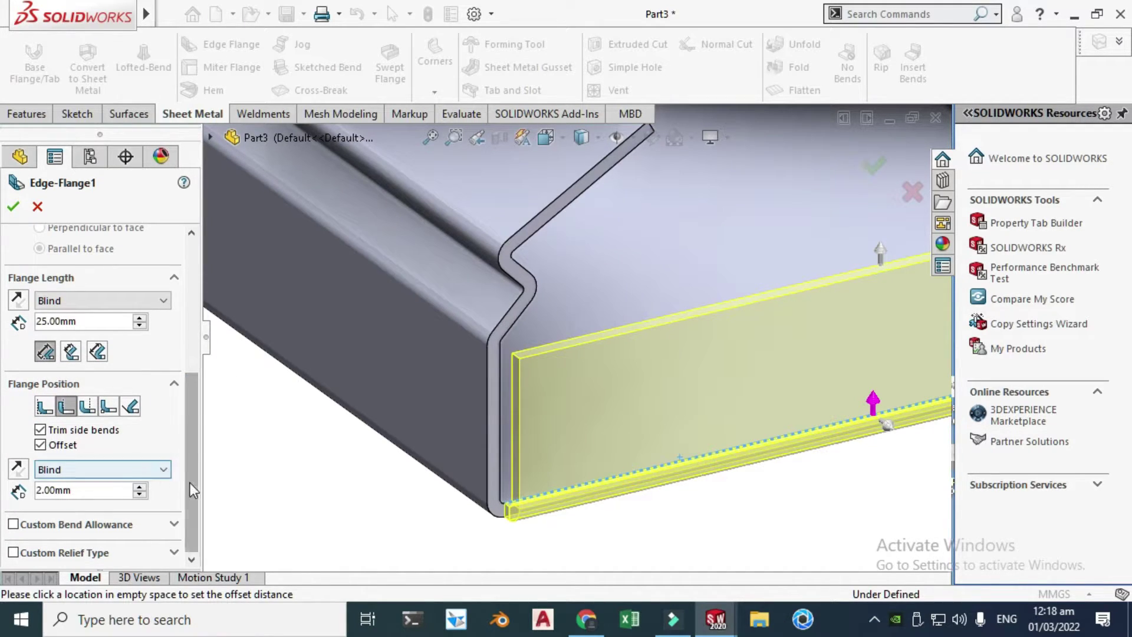
# - Try a 105 degree angle for the edge flange
pyautogui.moveTo(193, 495); pyautogui.dragTo(203, 396)
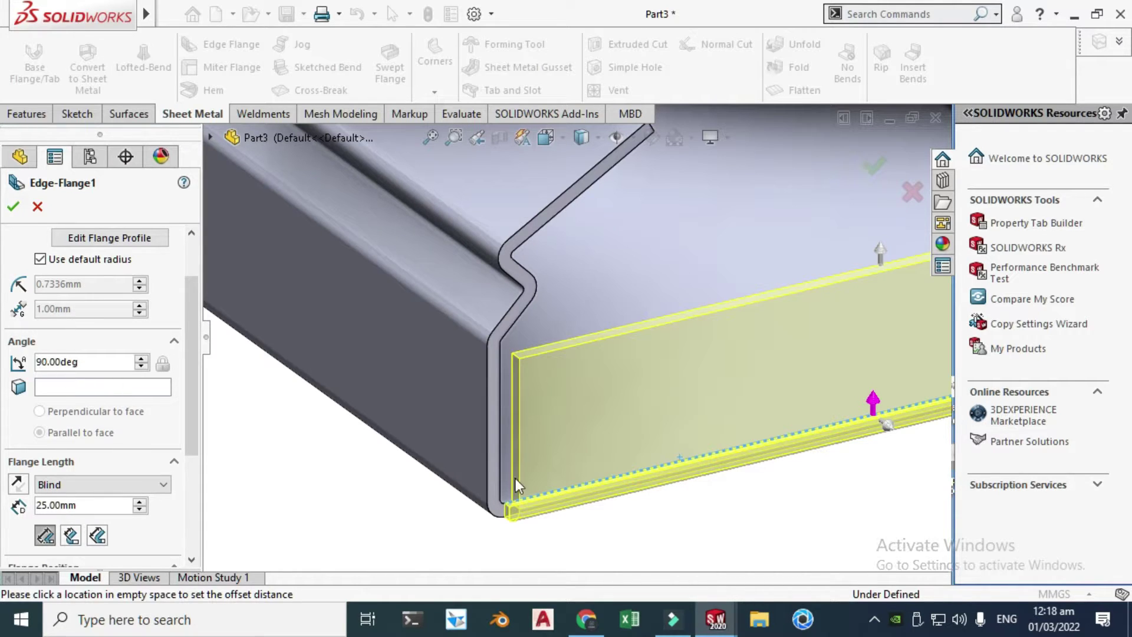
pyautogui.scroll(-2, 521, 500)
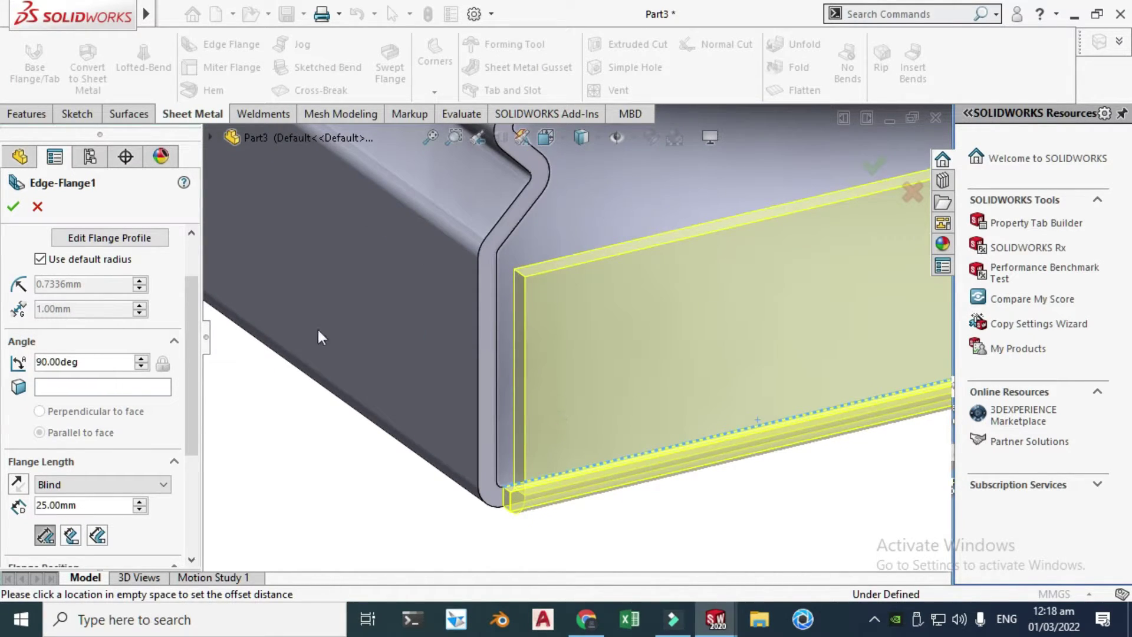
pyautogui.doubleClick(108, 367)
pyautogui.write('105')
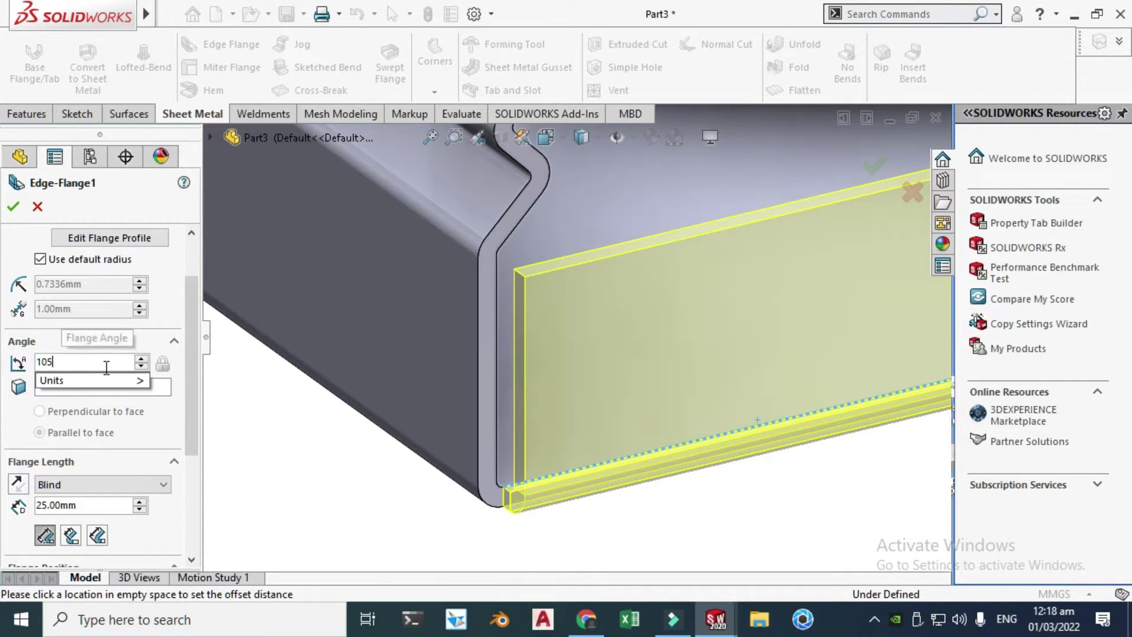
pyautogui.press('Return')
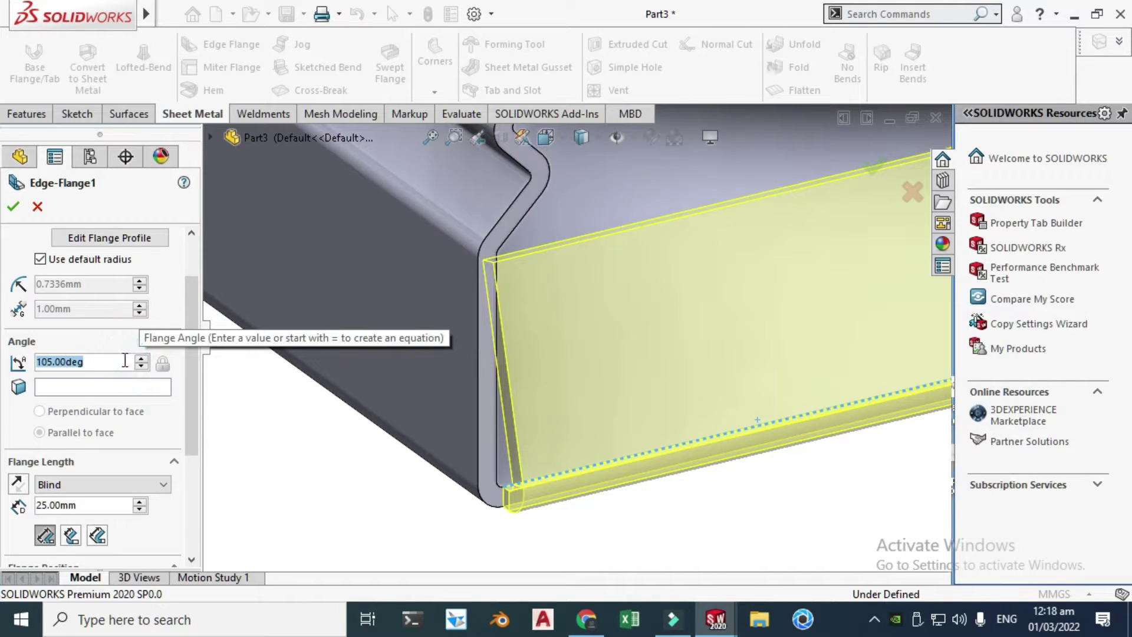
# - Set the edge flange's angle to 90 degrees and complete the flange
pyautogui.write('90')
pyautogui.press('Return')
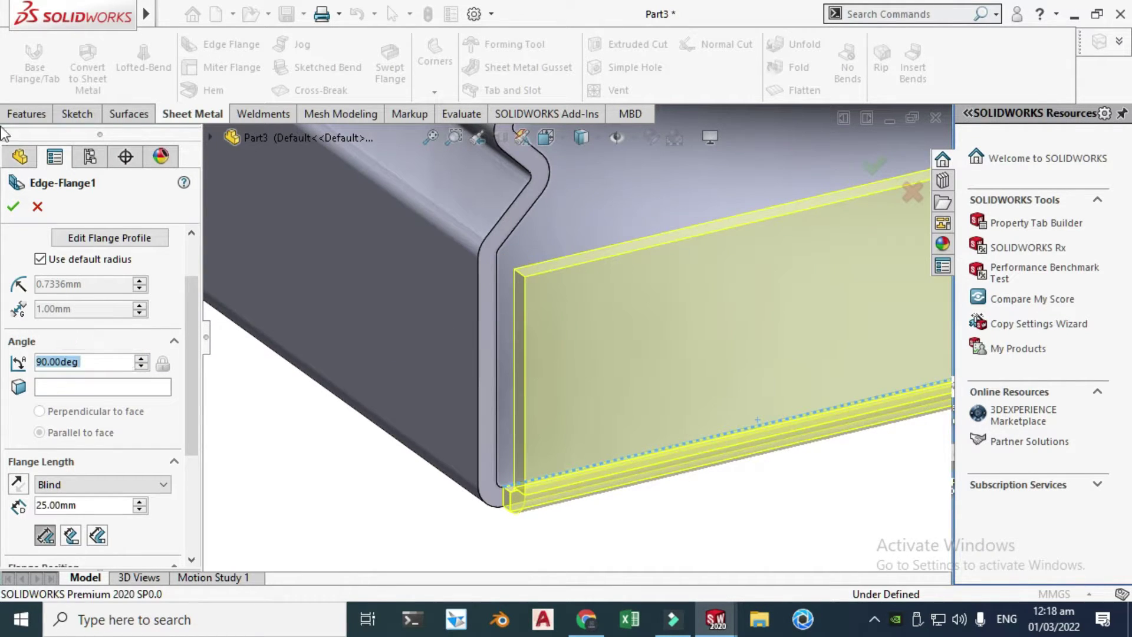
pyautogui.click(12, 206)
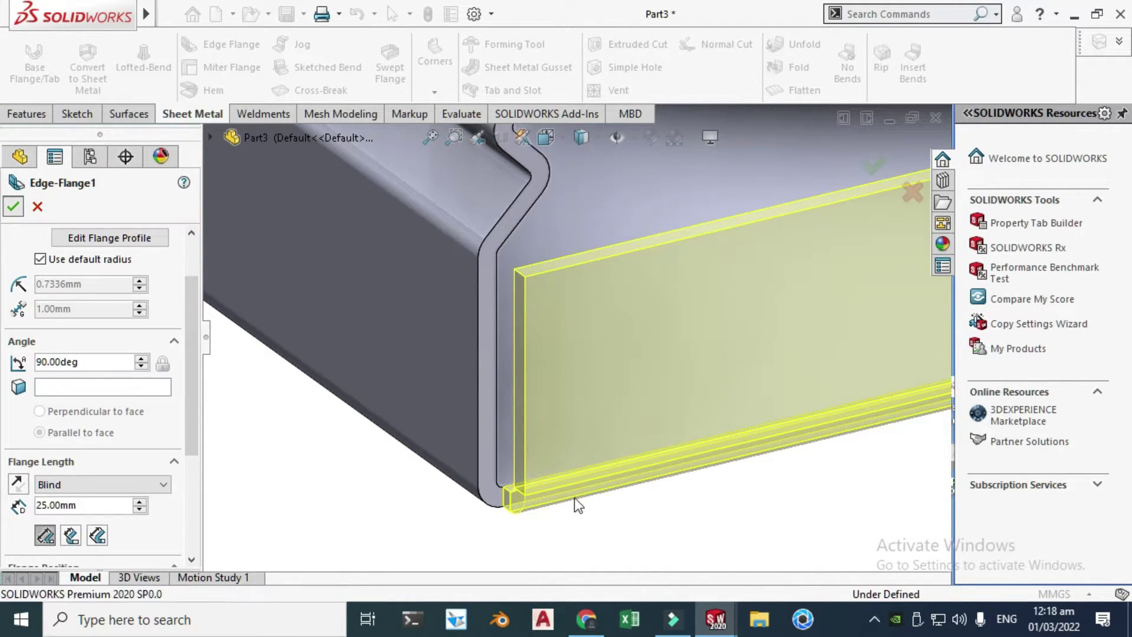
pyautogui.moveTo(574, 498); pyautogui.dragTo(551, 310, button='middle')
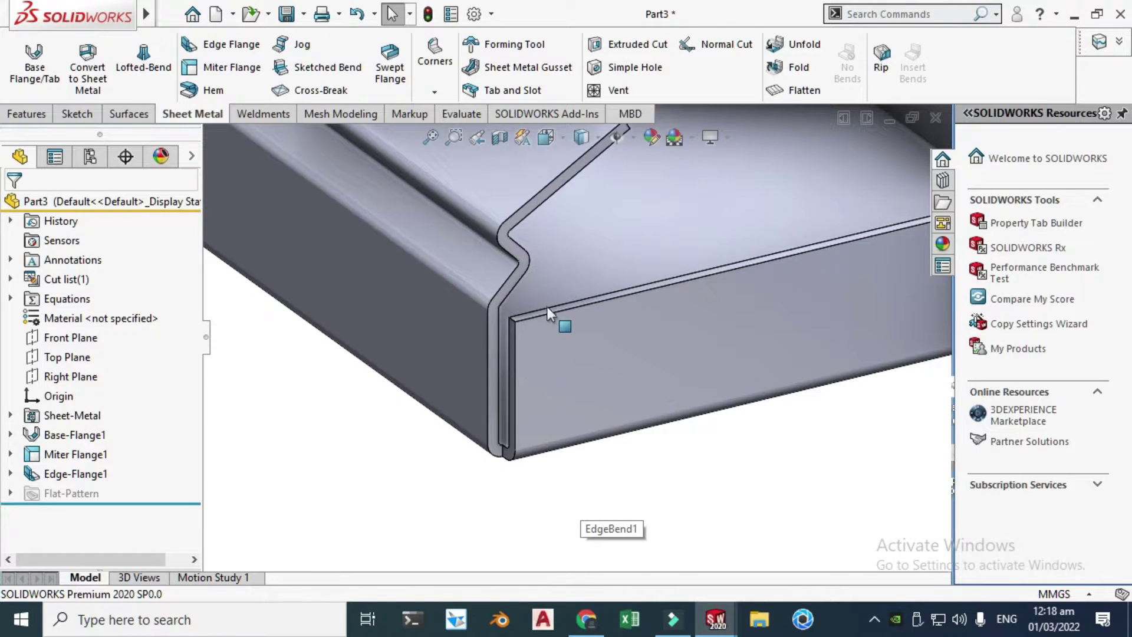
pyautogui.scroll(5, 542, 423)
pyautogui.moveTo(557, 442); pyautogui.dragTo(542, 216, button='middle')
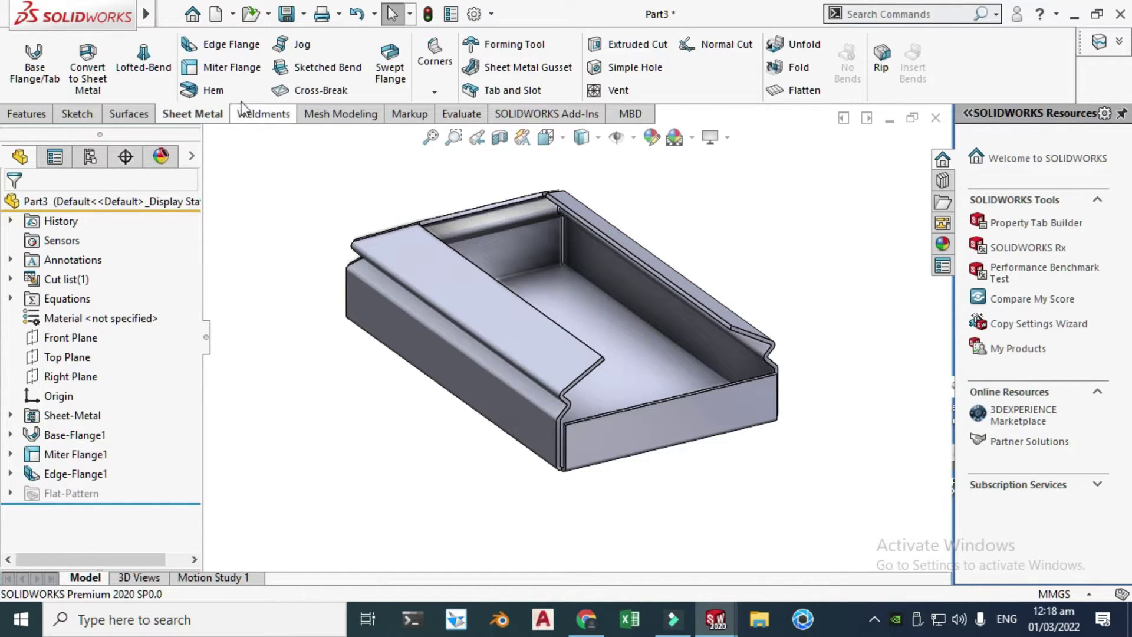
# - Start an open hem with Material Inside along the upper outer edge of the new edge flange
pyautogui.click(236, 86)
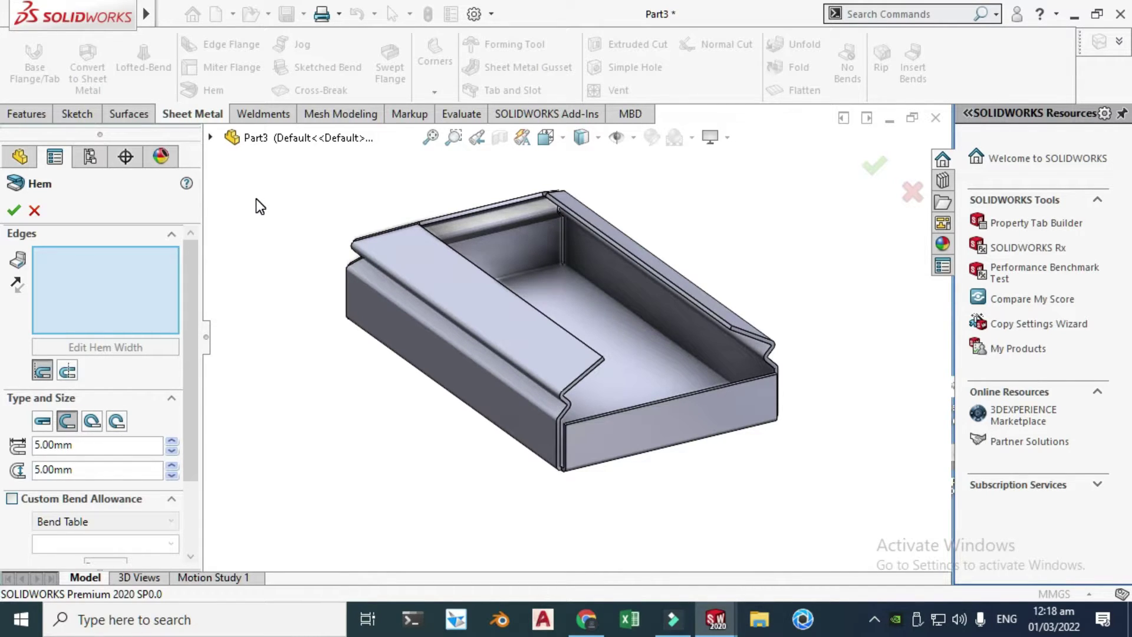
pyautogui.scroll(-5, 628, 406)
pyautogui.scroll(-4, 426, 370)
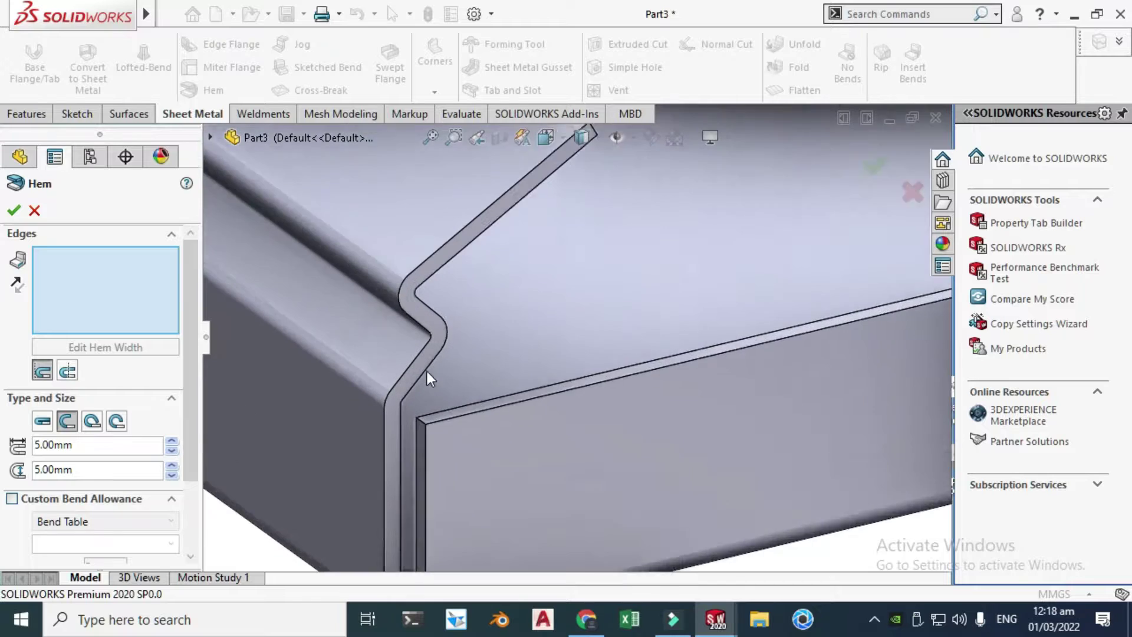
pyautogui.click(458, 426)
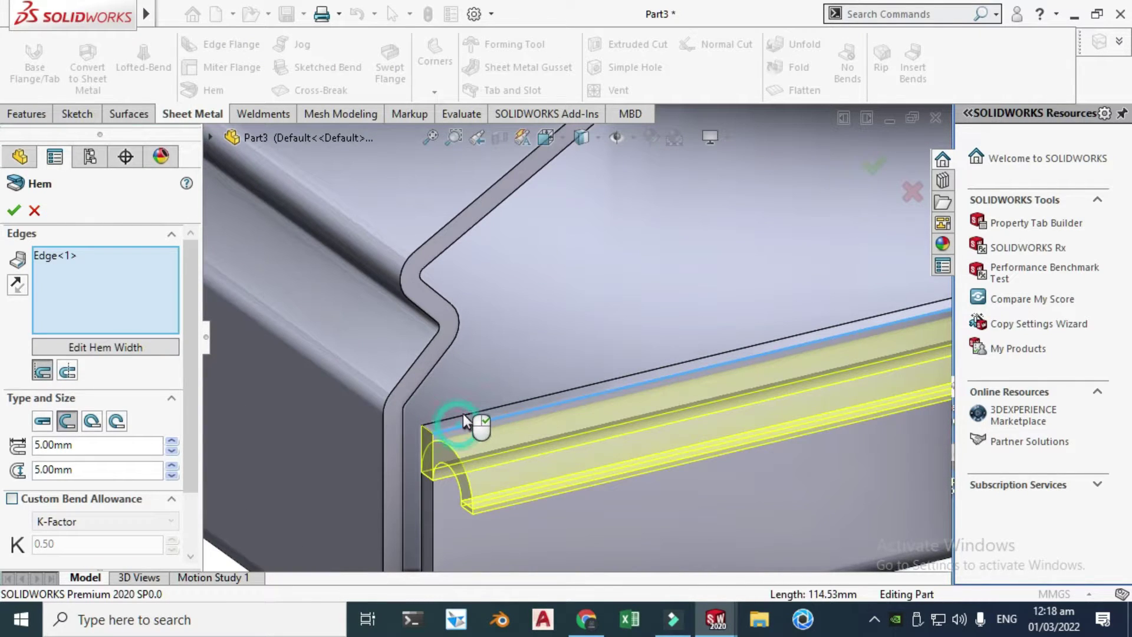
# - Try an 8 mm length for the open hem
pyautogui.moveTo(192, 302); pyautogui.dragTo(187, 355)
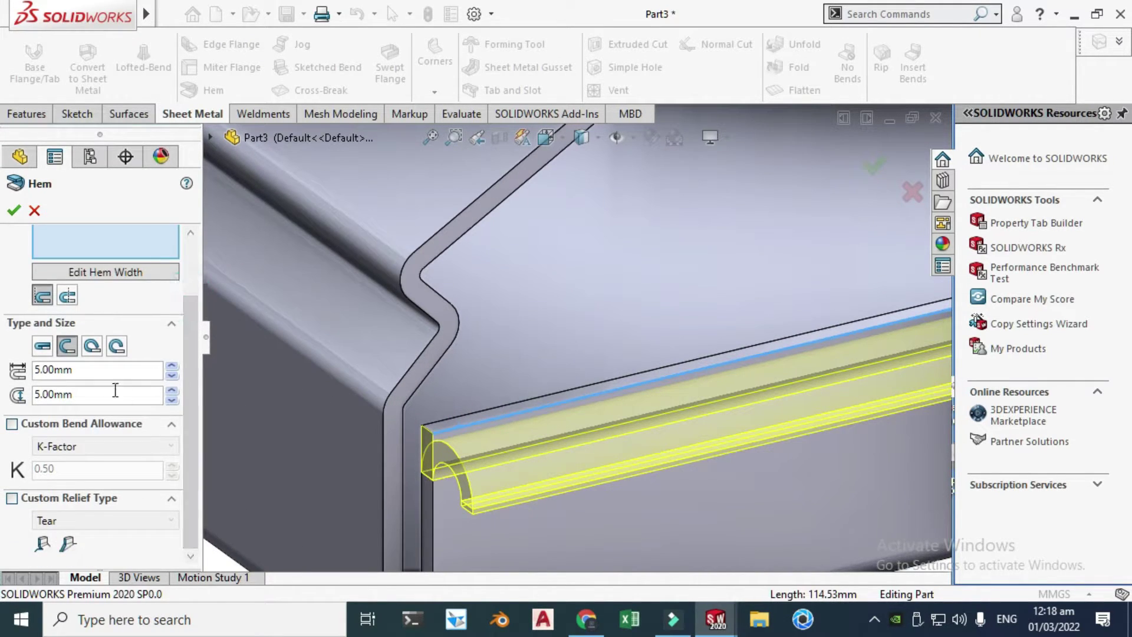
pyautogui.click(75, 375)
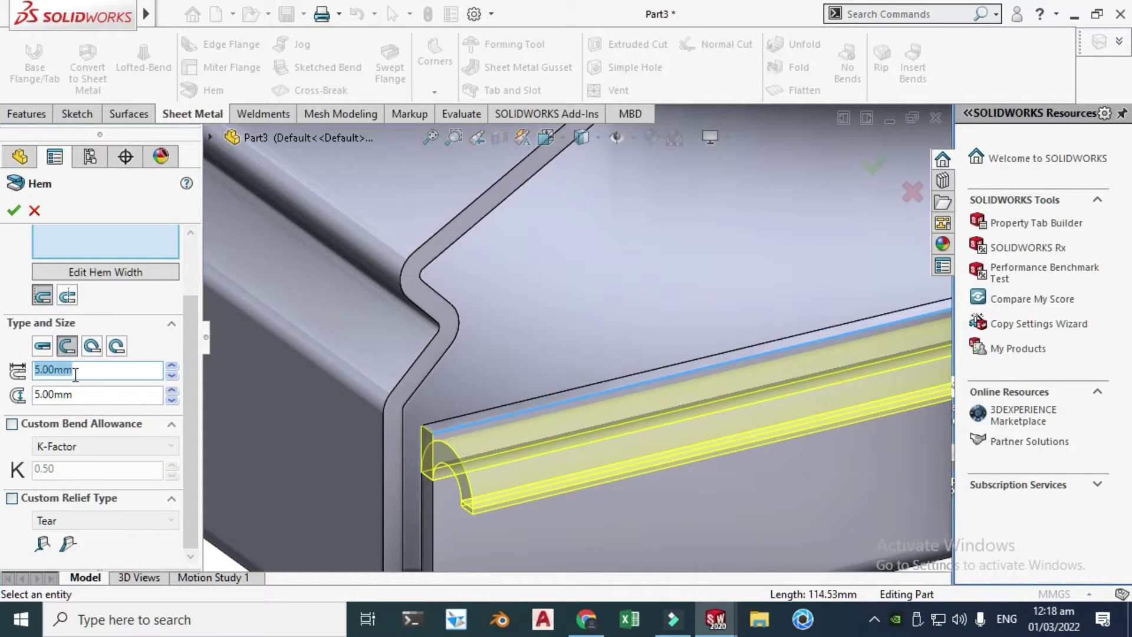
pyautogui.write('8')
pyautogui.press('Return')
pyautogui.scroll(-3, 500, 505)
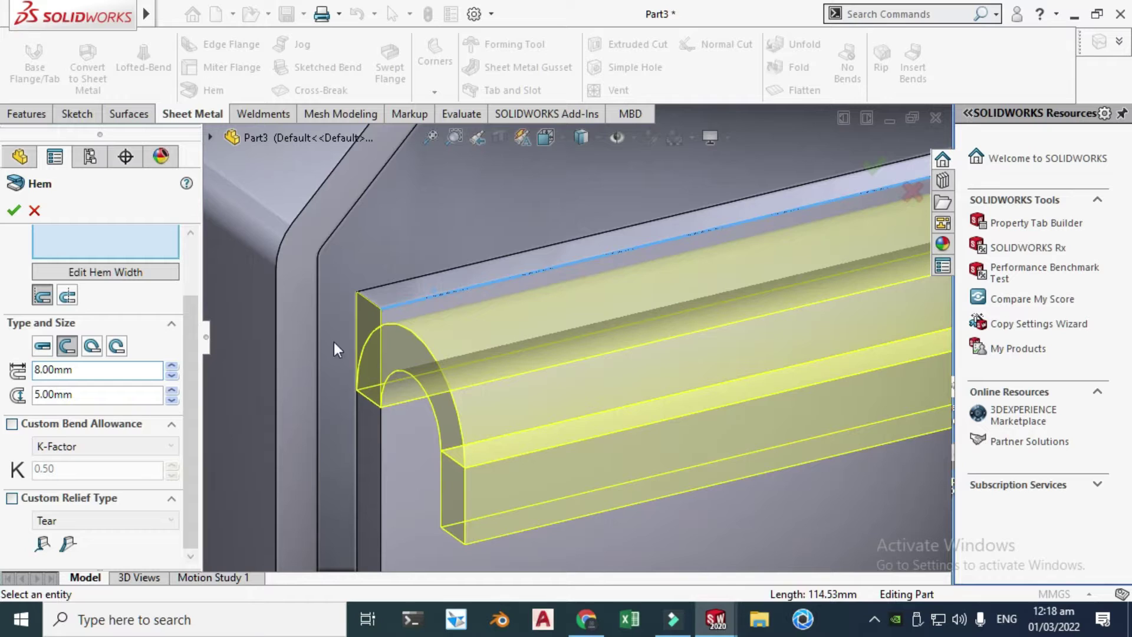
# - Set the open hem's length to 5 mm
pyautogui.click(99, 367)
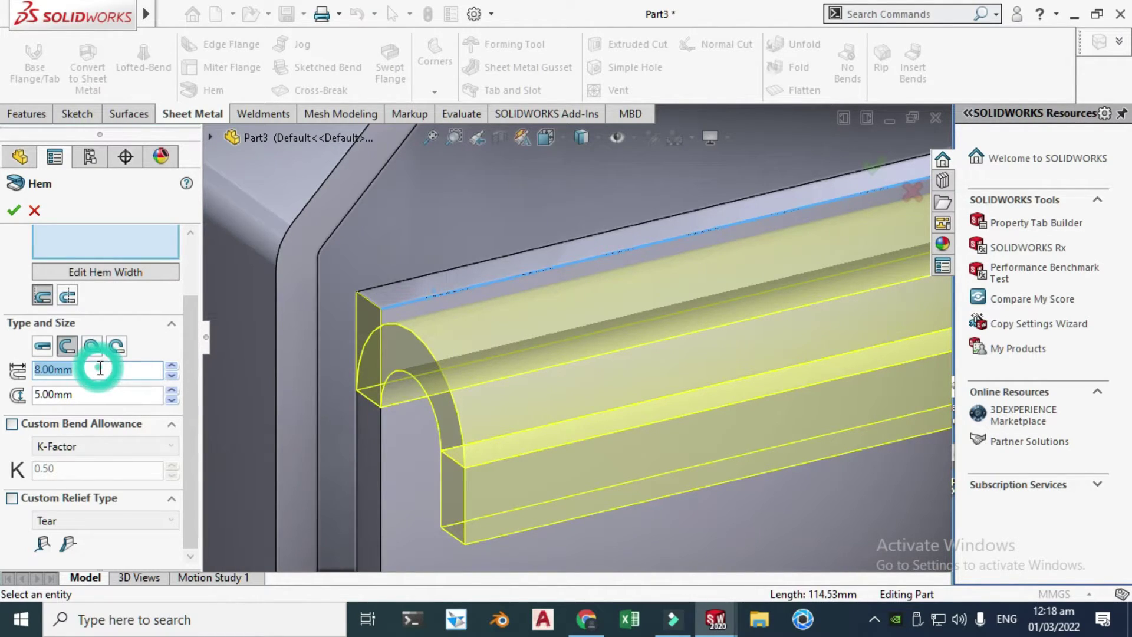
pyautogui.write('5')
pyautogui.press('Return')
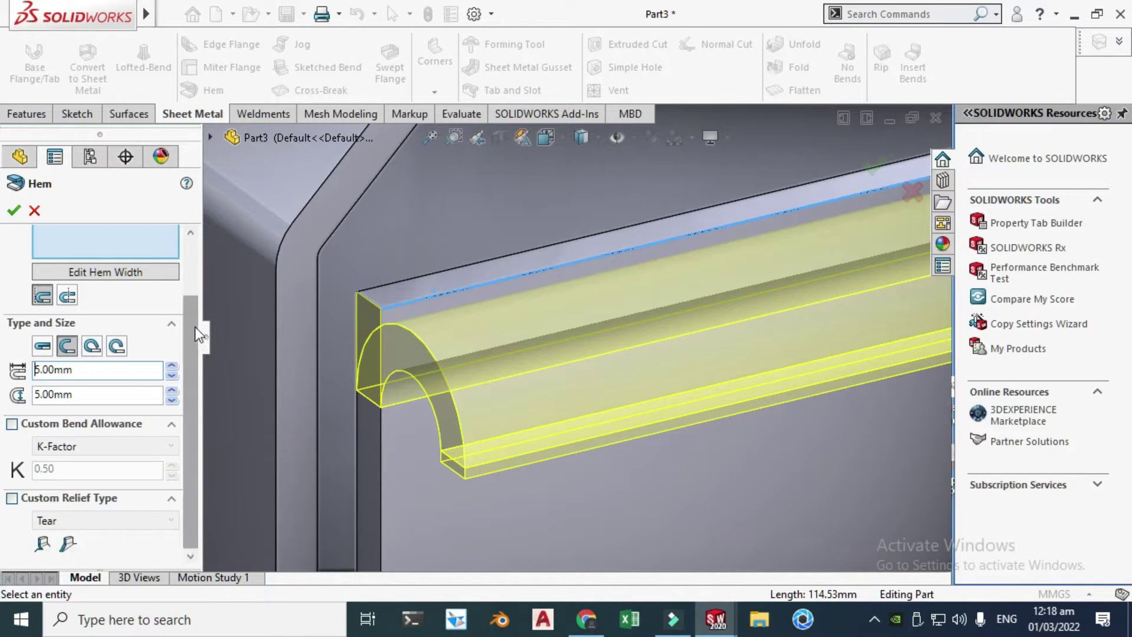
# - Try the Bend Outside position for the hem, return to Material Inside and try the Closed hem type
pyautogui.scroll(3, 190, 321)
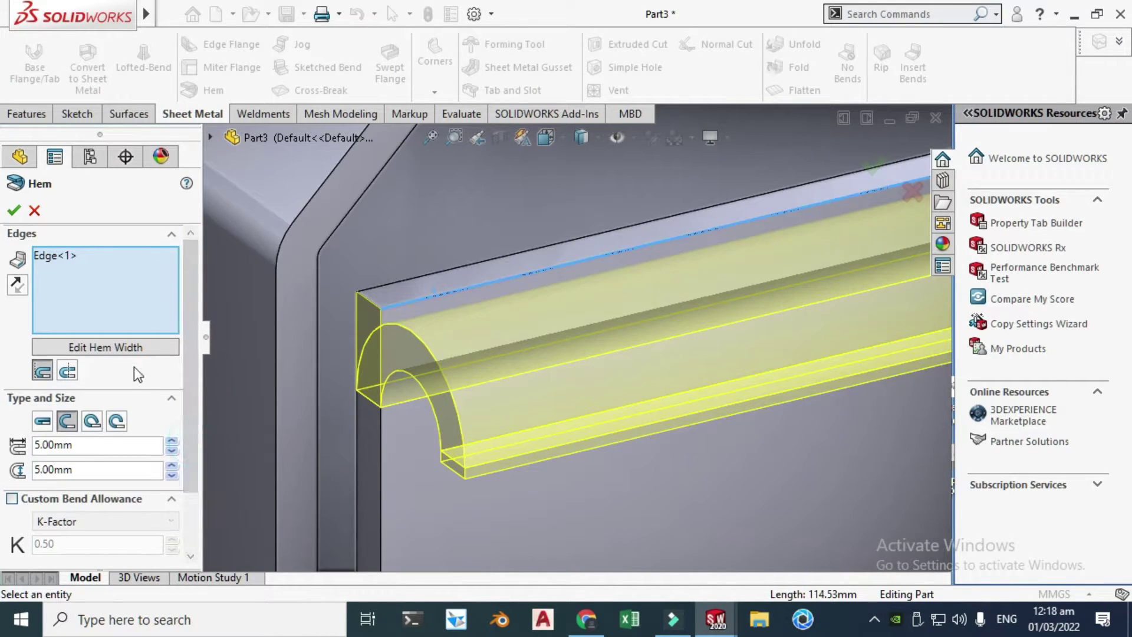
pyautogui.click(69, 374)
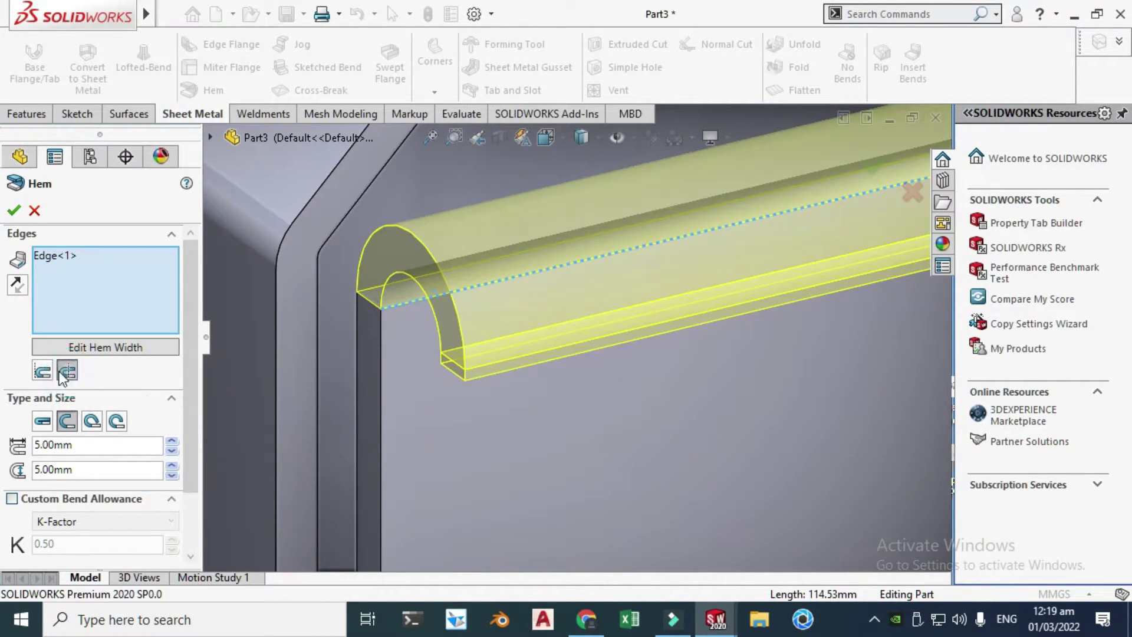
pyautogui.click(44, 373)
pyautogui.click(51, 422)
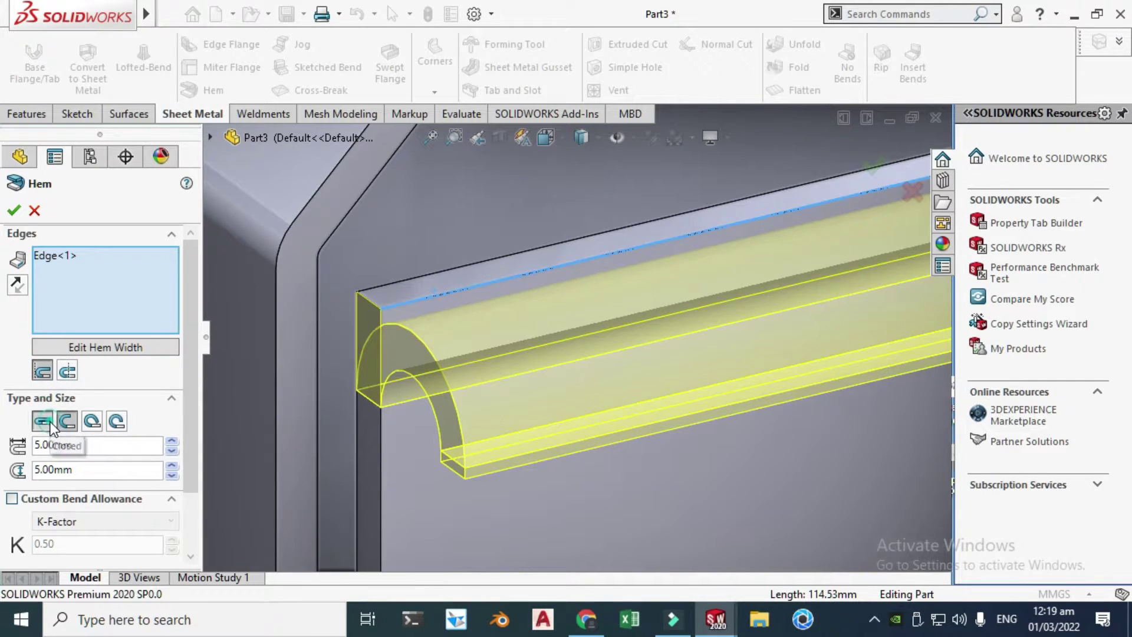
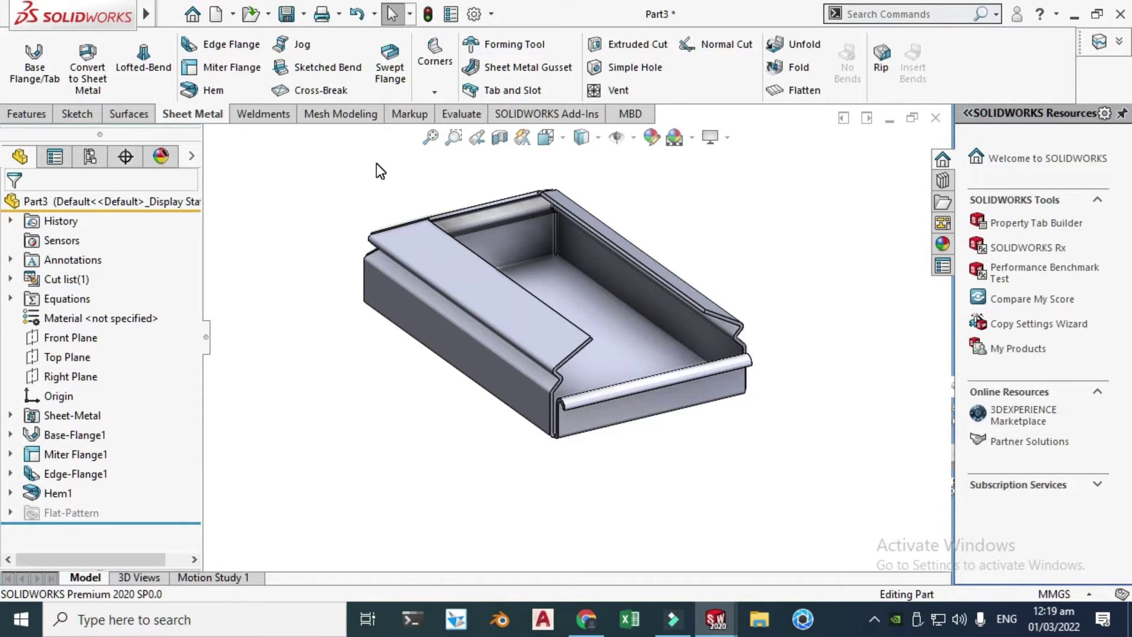
# - Start a sheet metal gusset between the inner face of the end wall opposite the hem and the tray floor
pyautogui.click(521, 72)
pyautogui.scroll(-8, 522, 250)
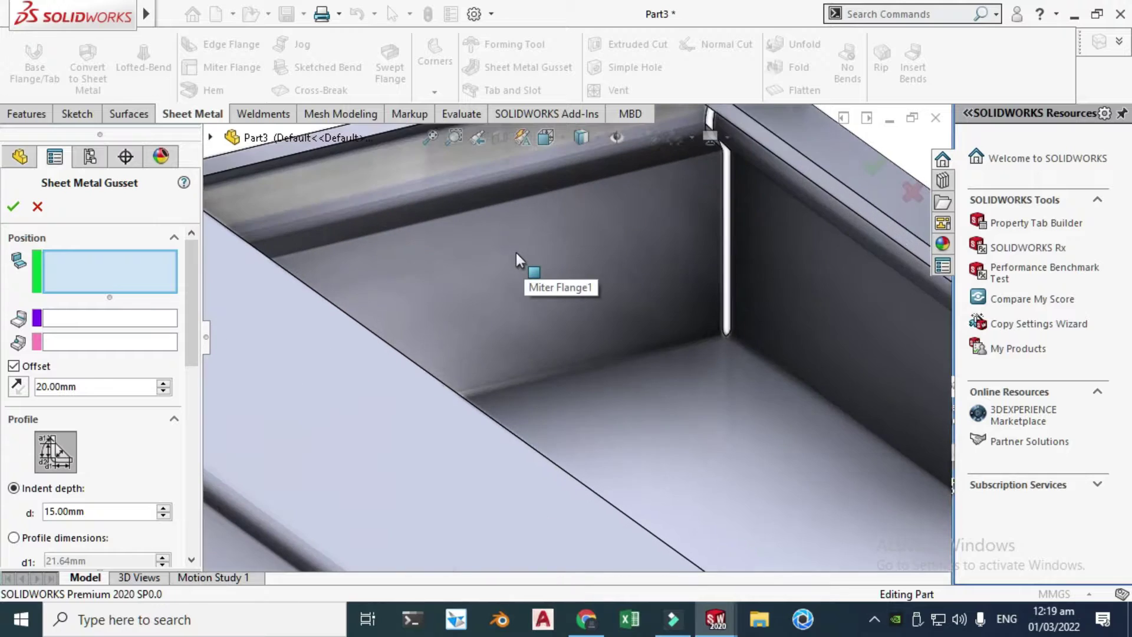
pyautogui.click(539, 270)
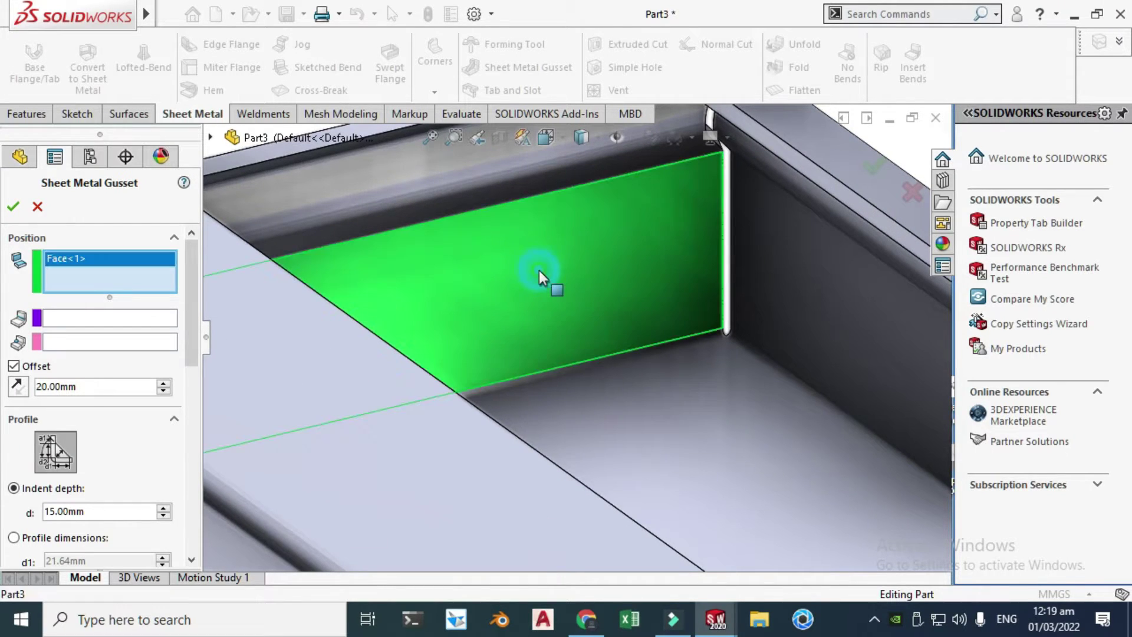
pyautogui.click(633, 445)
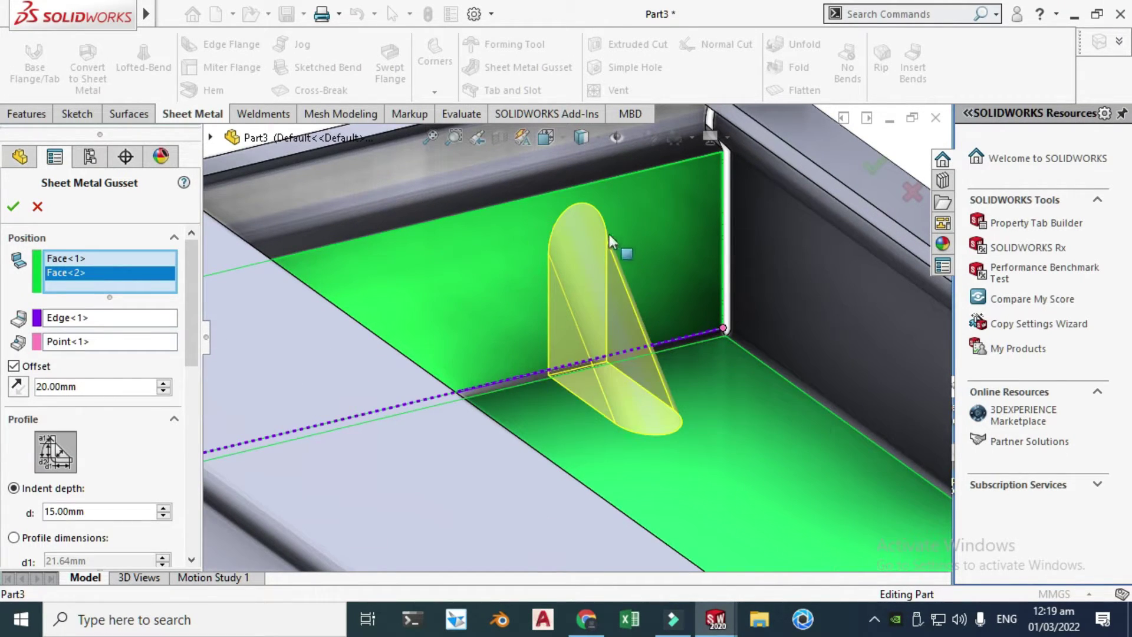
# - Try indent depths of 20 mm and 10 mm for the gusset
pyautogui.scroll(3, 620, 315)
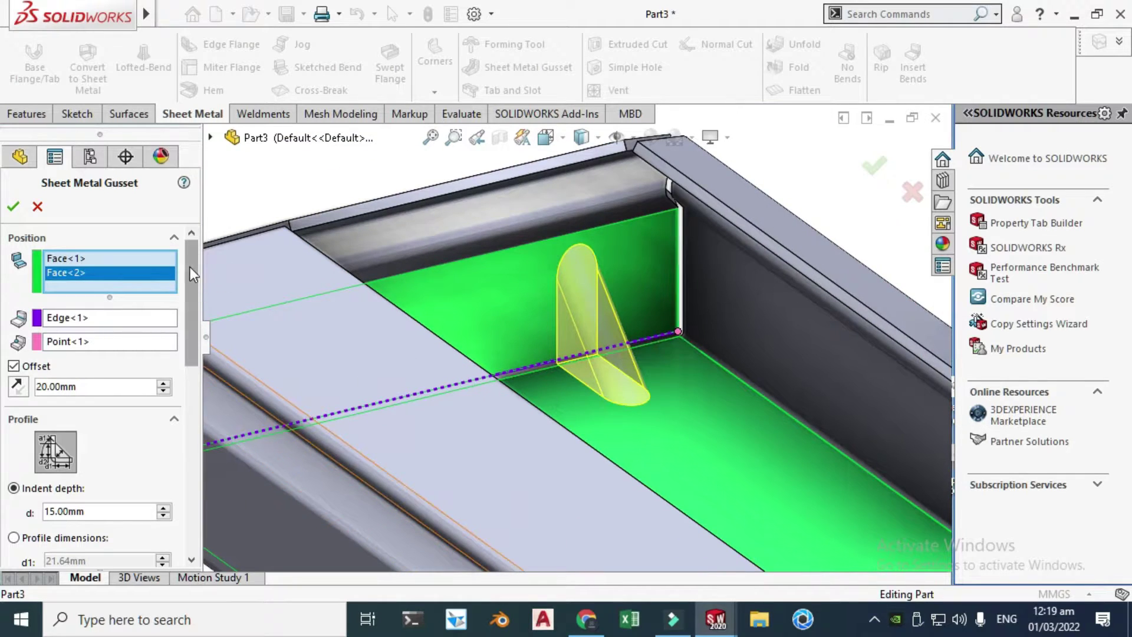
pyautogui.moveTo(189, 264); pyautogui.dragTo(190, 313)
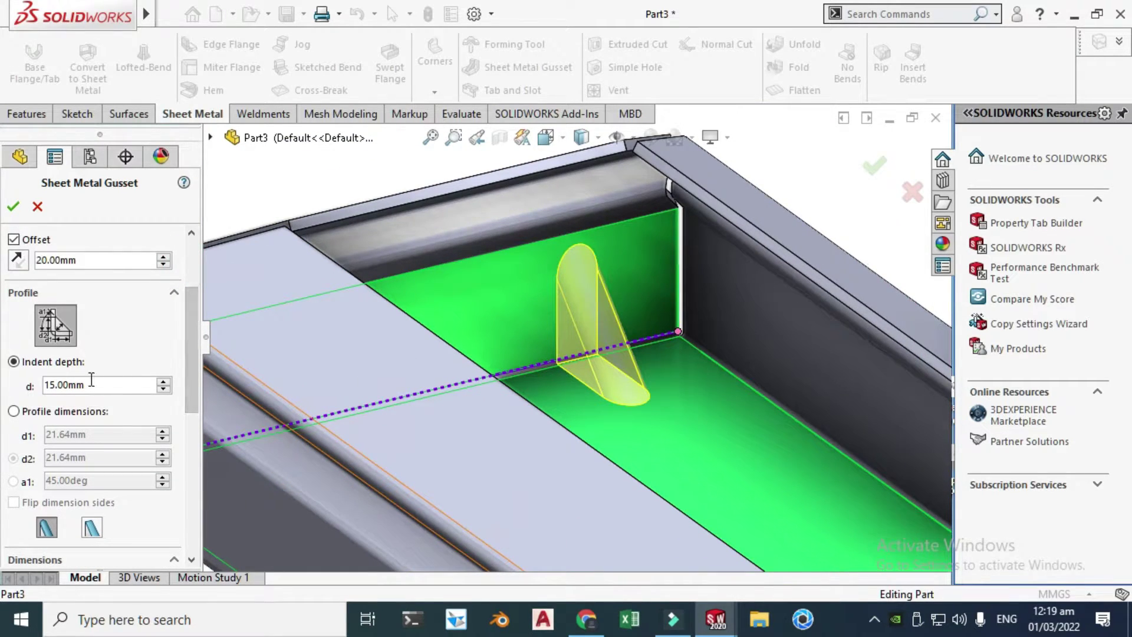
pyautogui.doubleClick(90, 381)
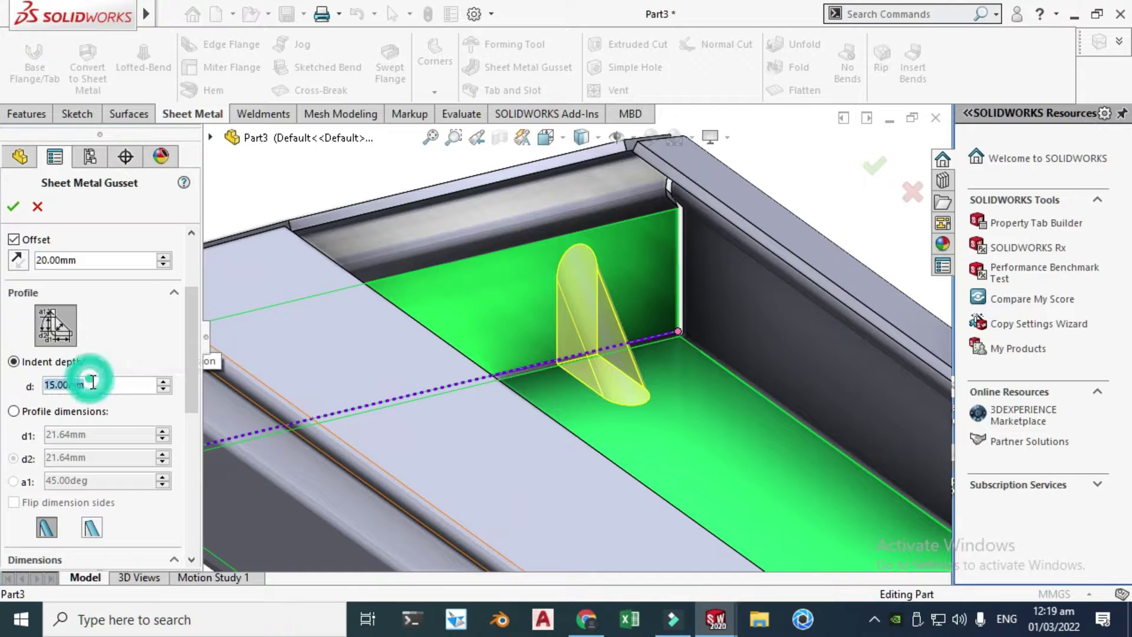
pyautogui.write('20')
pyautogui.press('Return')
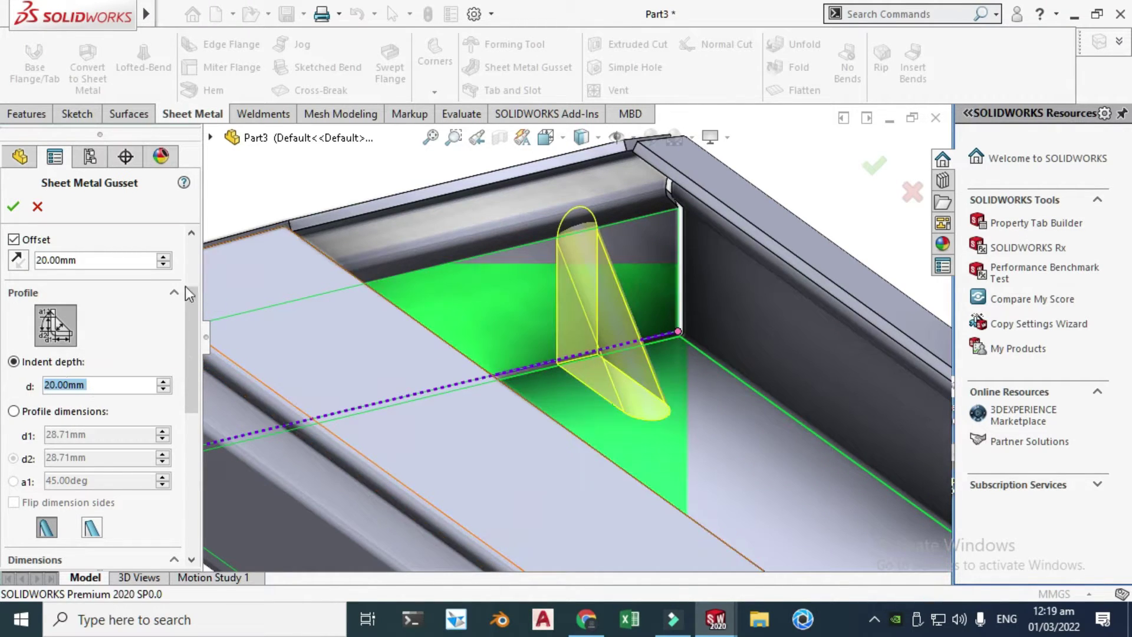
pyautogui.click(115, 383)
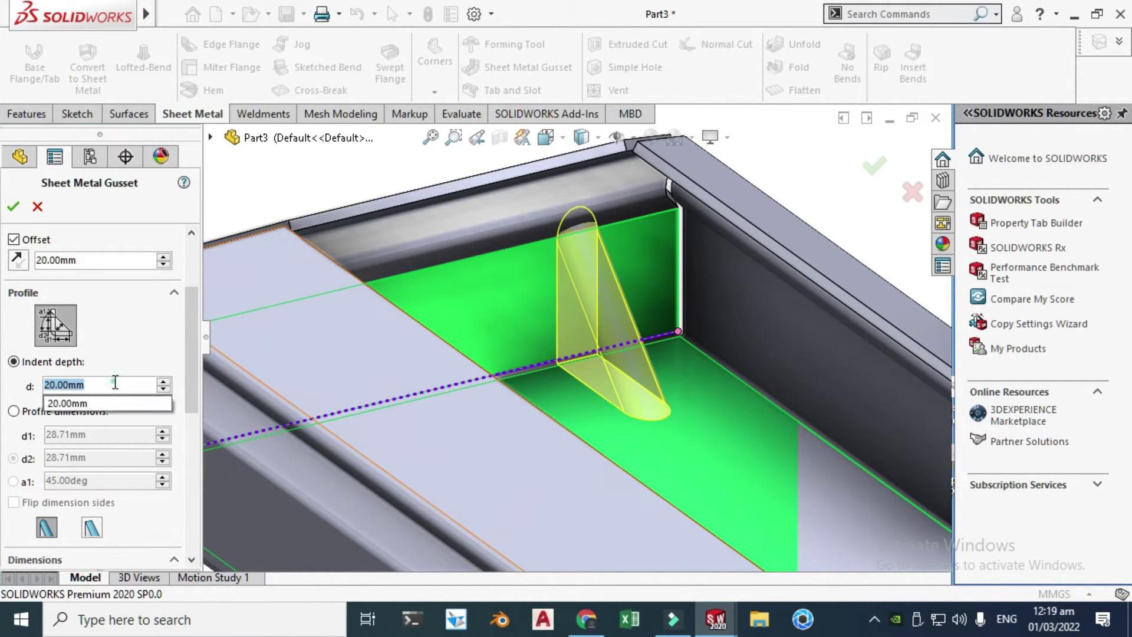
pyautogui.write('10')
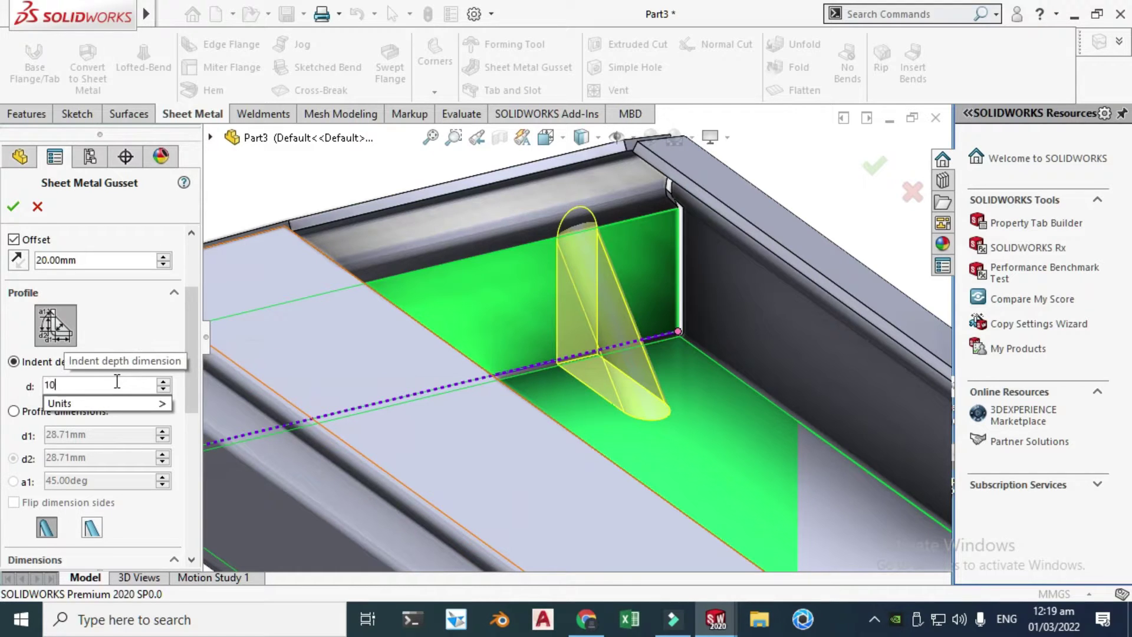
pyautogui.press('Return')
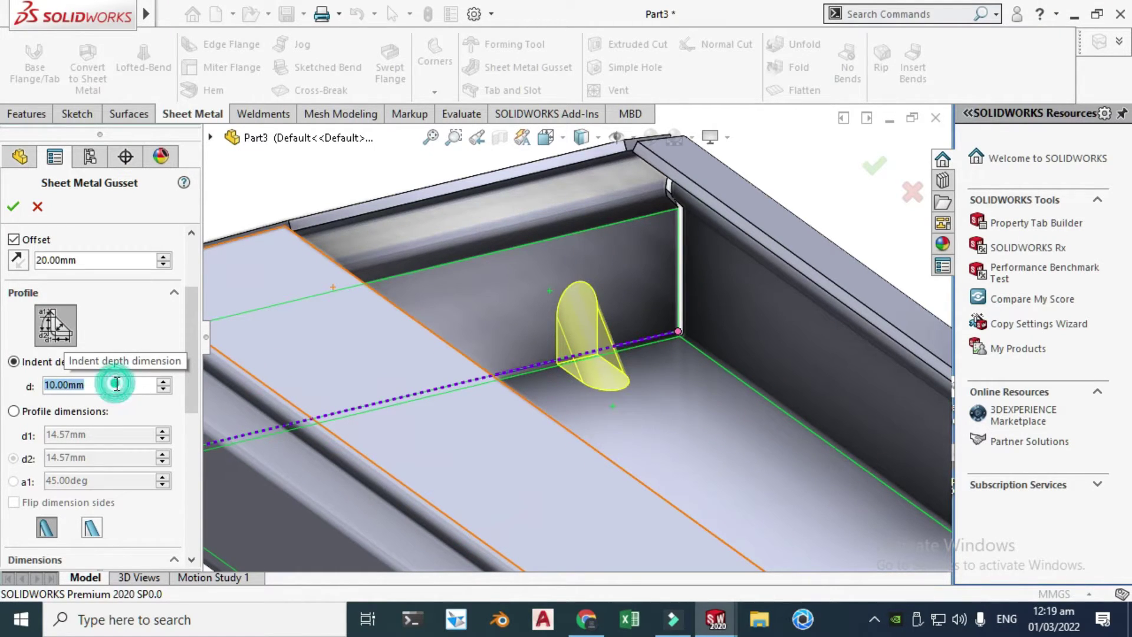
# - Set the gusset's indent depth to 15 mm and switch its sizing to Profile dimensions
pyautogui.write('15')
pyautogui.press('Return')
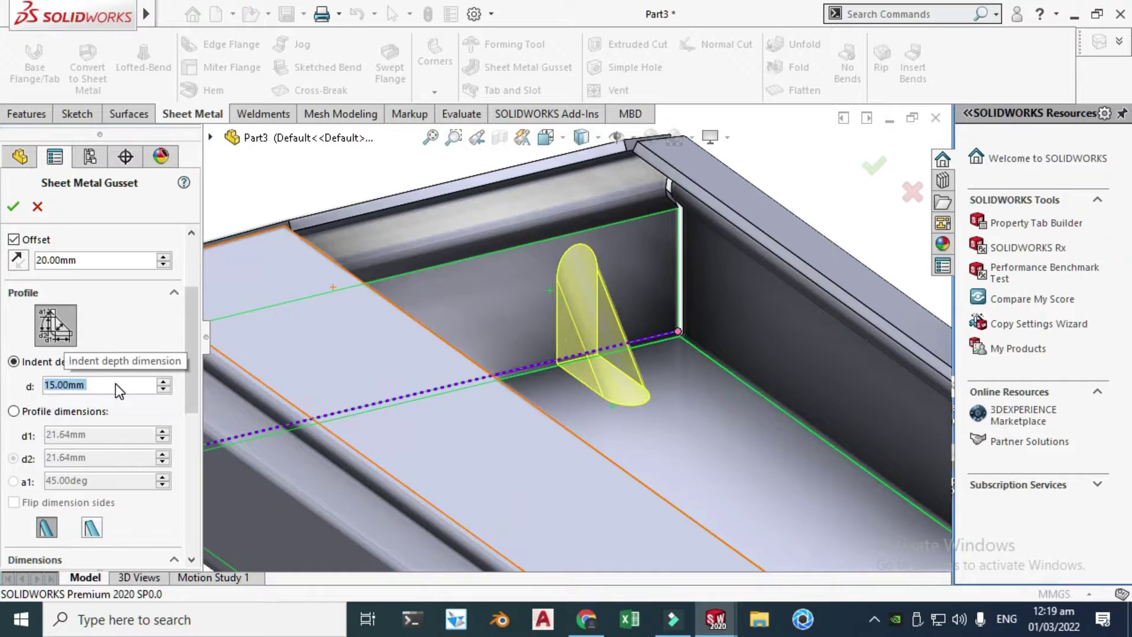
pyautogui.scroll(-3, 192, 313)
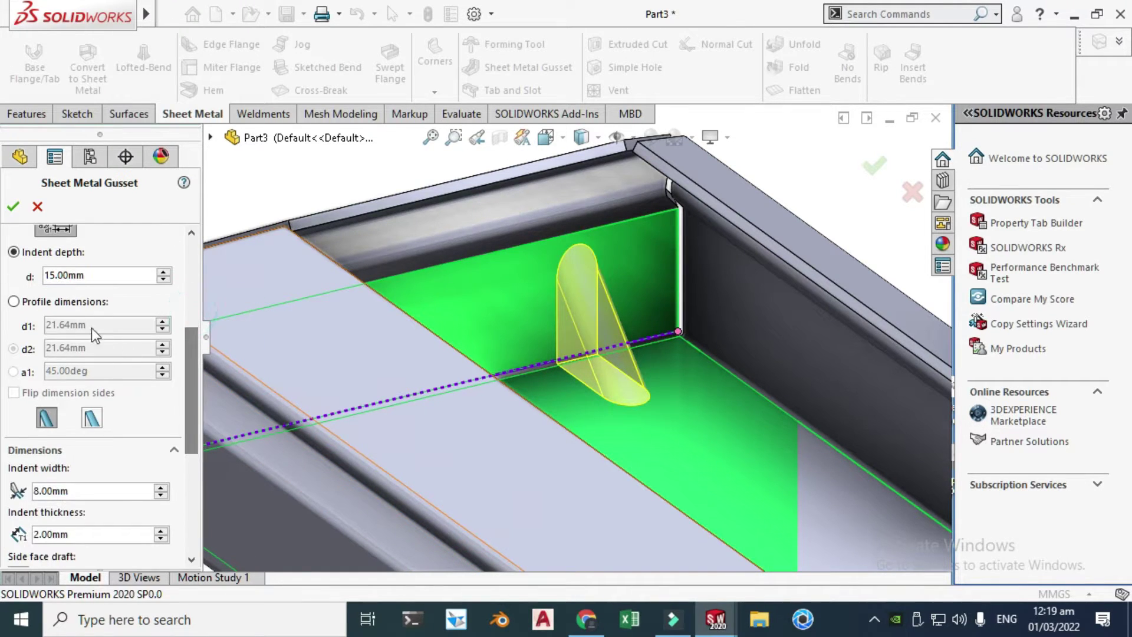
pyautogui.click(13, 302)
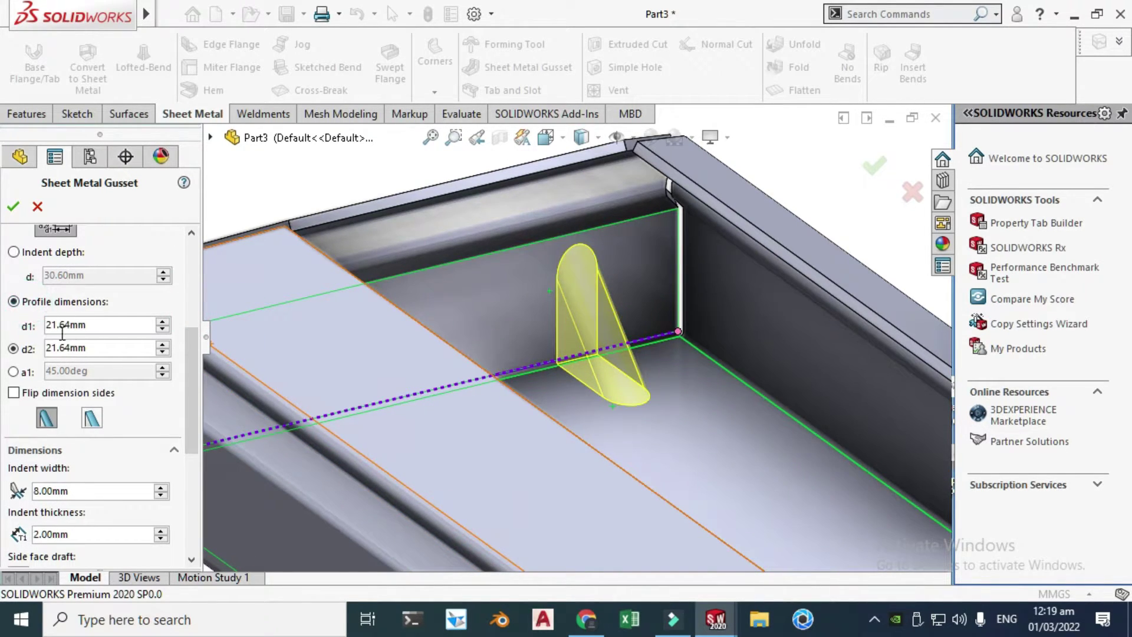
# - Review the gusset's offset, indent and corner fillet settings and complete the gusset
pyautogui.scroll(3, 193, 381)
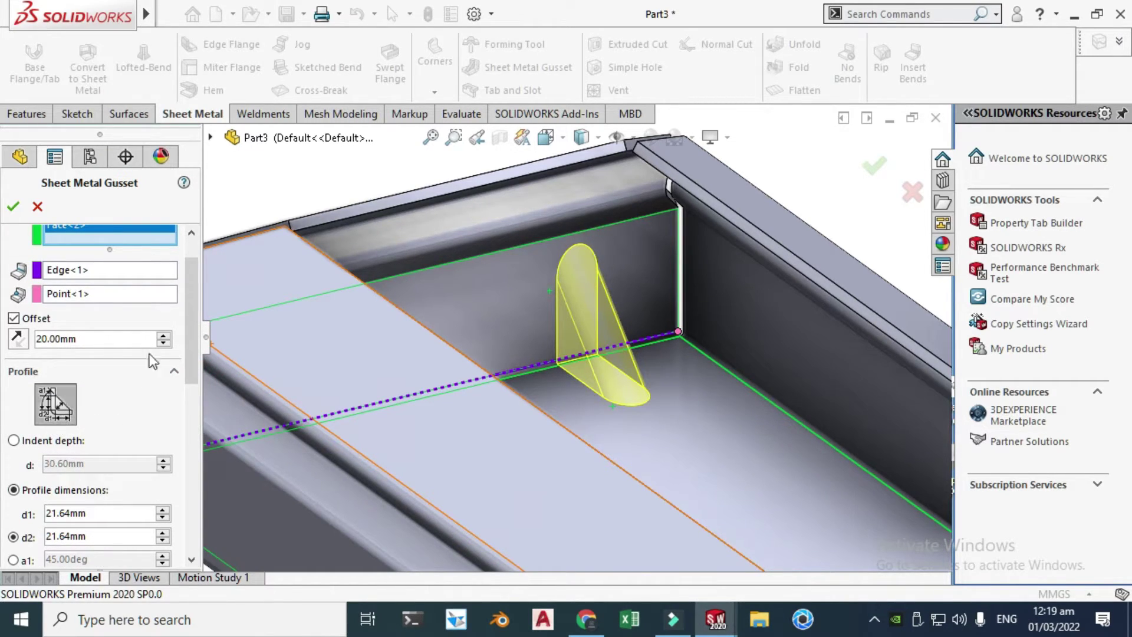
pyautogui.moveTo(193, 309); pyautogui.dragTo(185, 468)
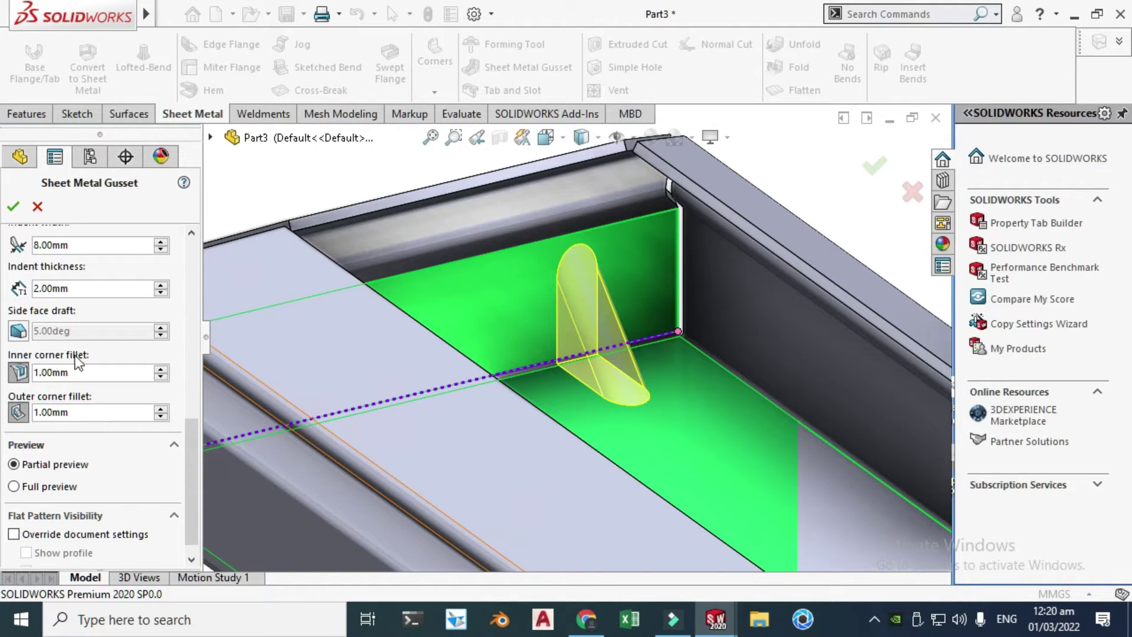
pyautogui.scroll(-3, 553, 293)
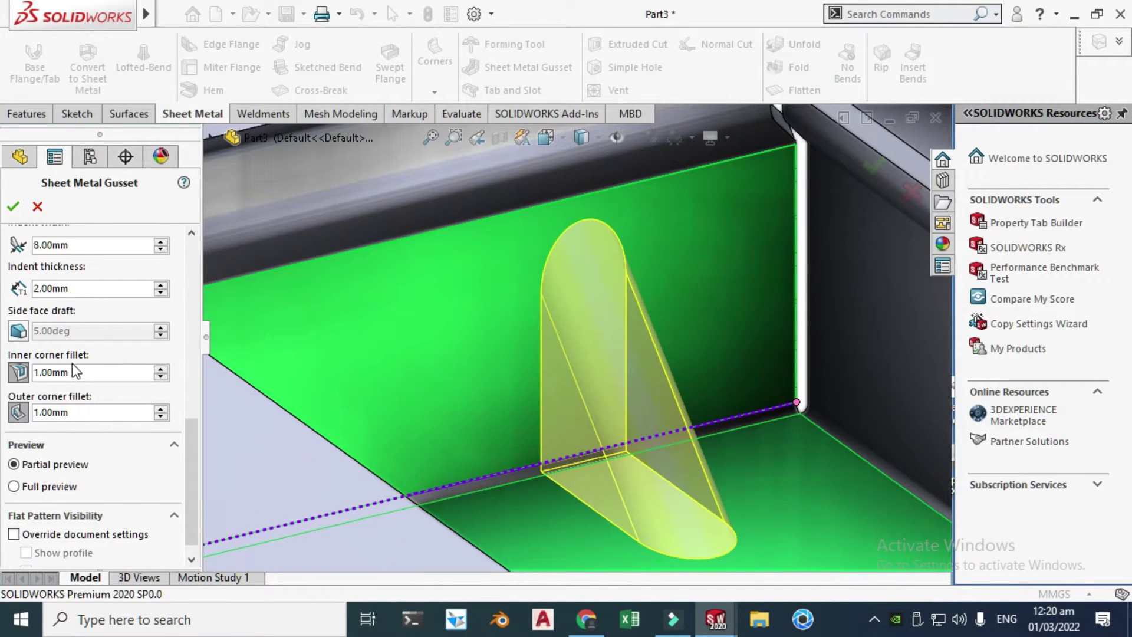
pyautogui.click(14, 207)
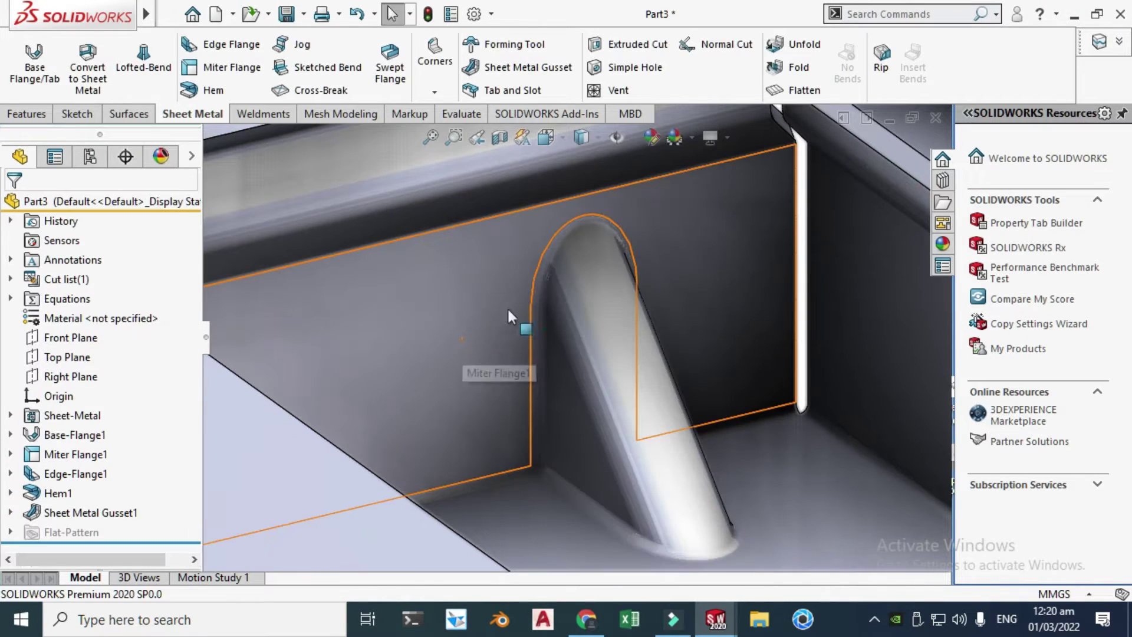
# - Examine the finished gusset and the tray around it from several directions
pyautogui.click(561, 232)
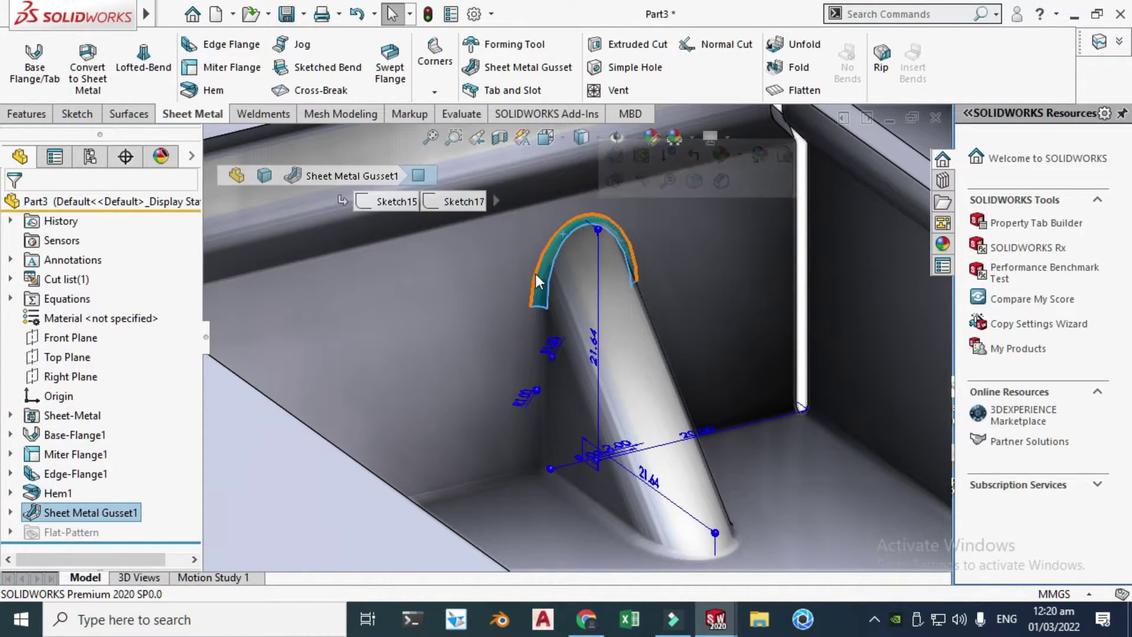
pyautogui.scroll(8, 561, 270)
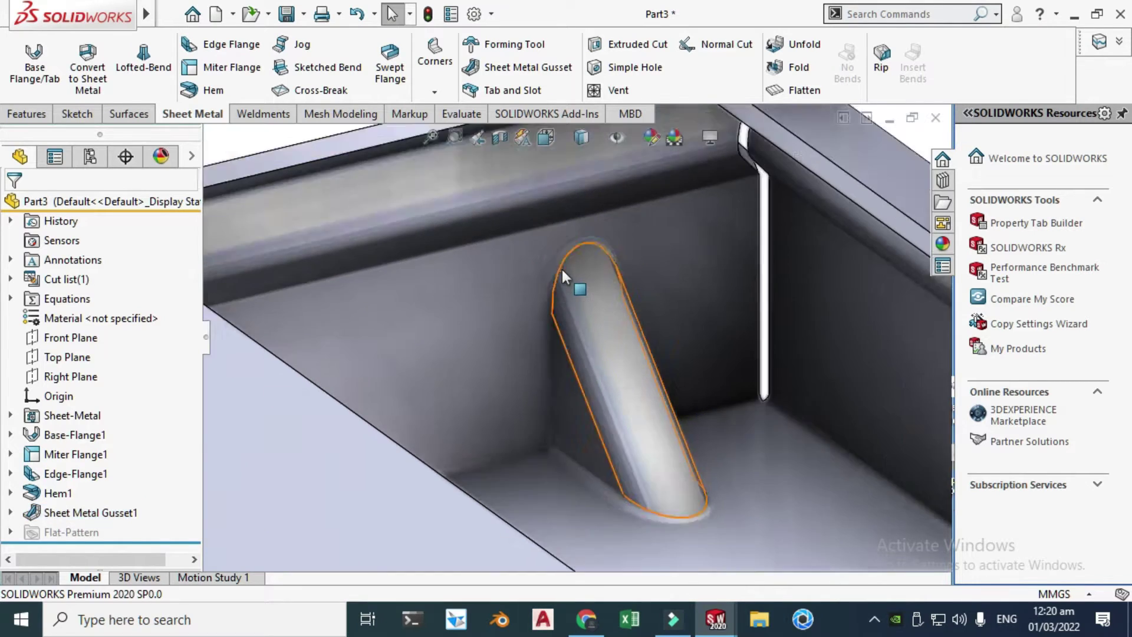
pyautogui.rightClick(510, 230)
pyautogui.click(551, 287)
pyautogui.moveTo(705, 240); pyautogui.dragTo(607, 263)
pyautogui.scroll(6, 498, 408)
pyautogui.moveTo(498, 409); pyautogui.dragTo(462, 480)
pyautogui.scroll(3, 533, 383)
pyautogui.scroll(-5, 501, 418)
pyautogui.scroll(-2, 501, 418)
pyautogui.moveTo(501, 418); pyautogui.dragTo(651, 353)
pyautogui.scroll(3, 575, 371)
pyautogui.moveTo(575, 372); pyautogui.dragTo(578, 271)
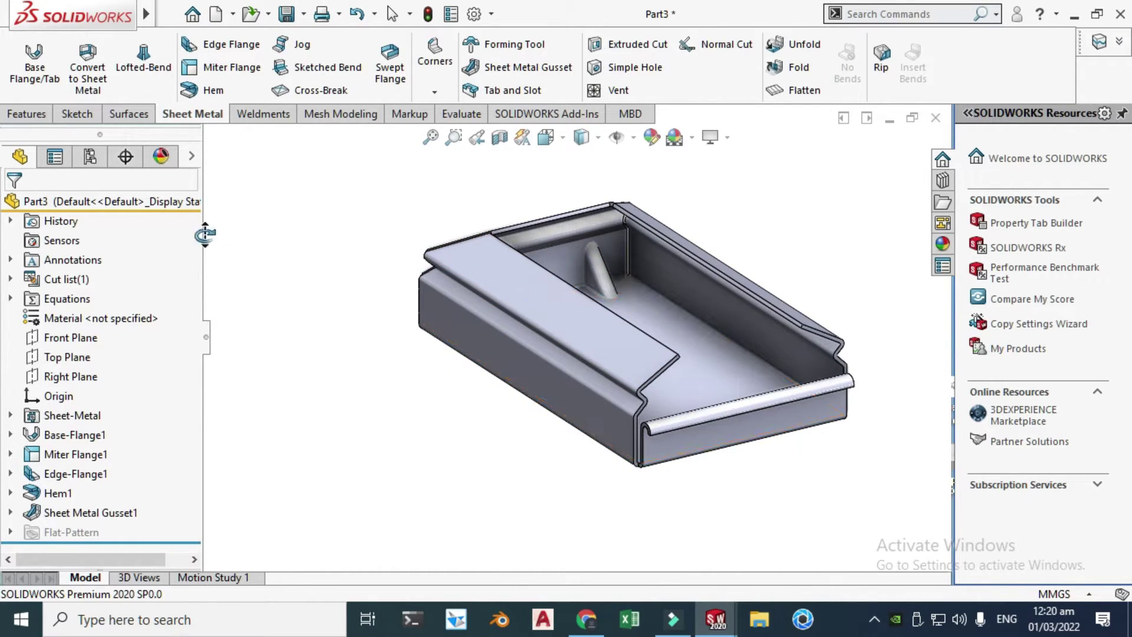
# - Mirror the sheet metal gusset about the Front Plane
pyautogui.click(31, 118)
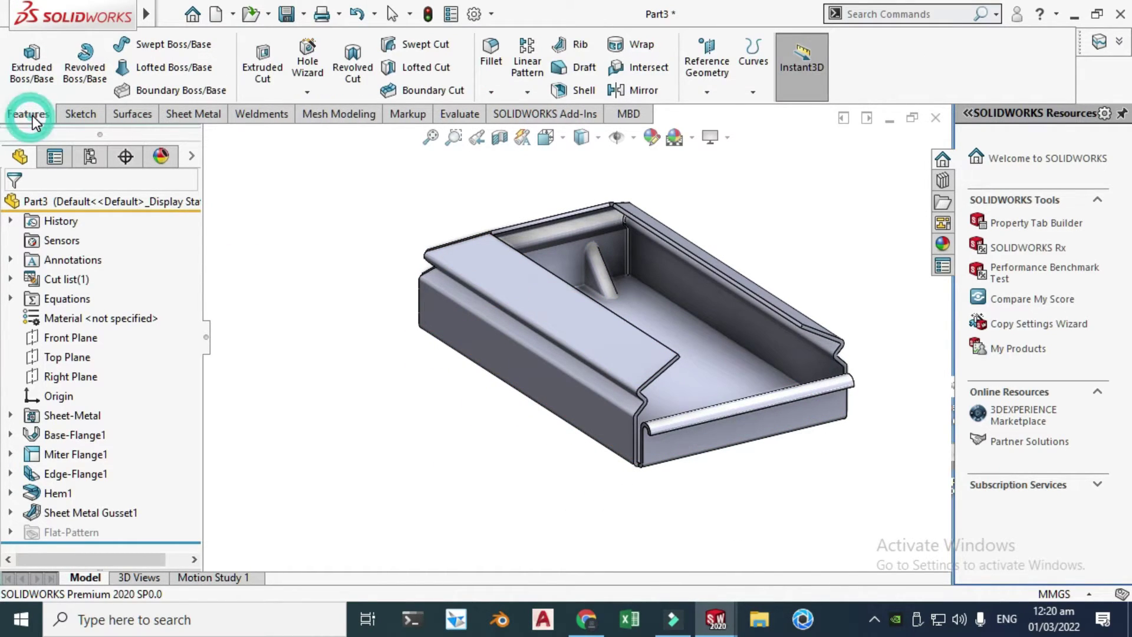
pyautogui.click(528, 93)
pyautogui.click(545, 157)
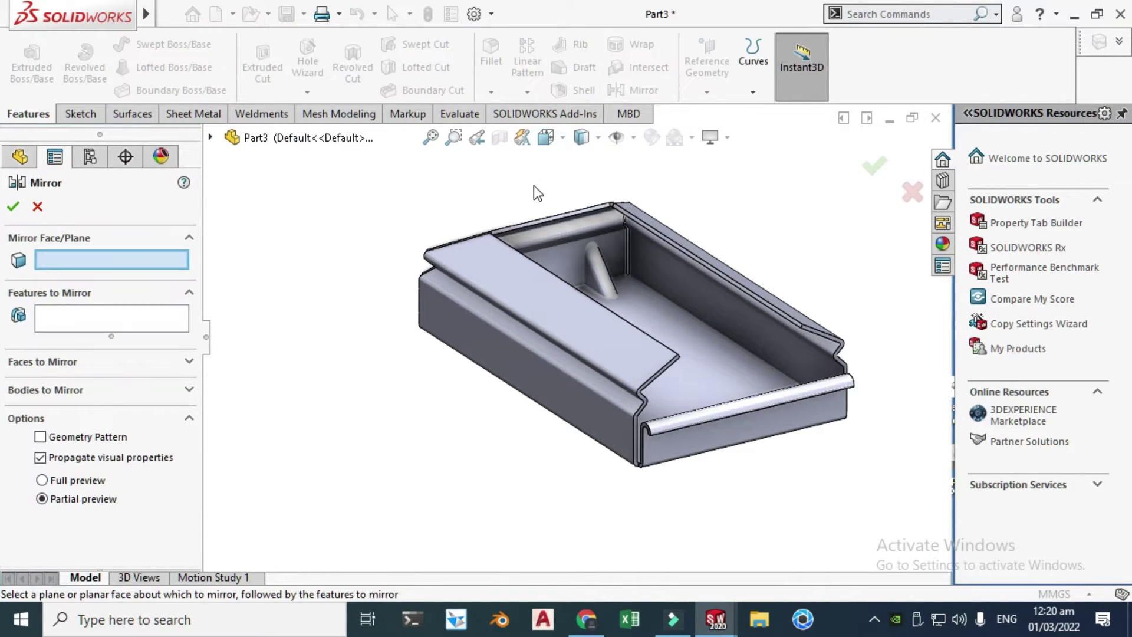
pyautogui.scroll(-2, 582, 281)
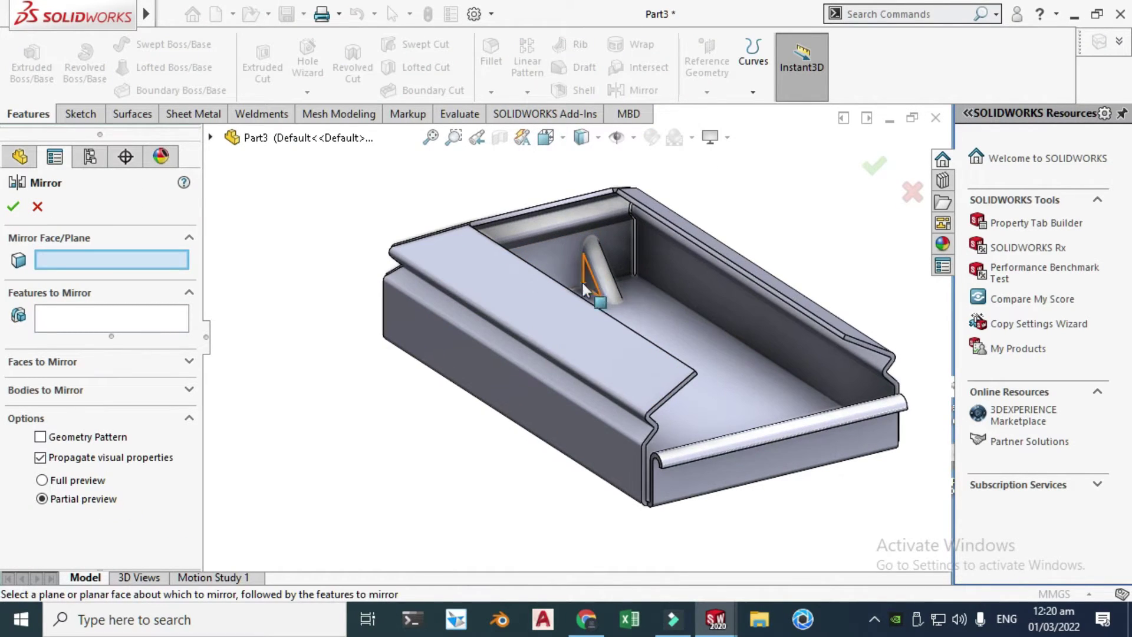
pyautogui.click(210, 138)
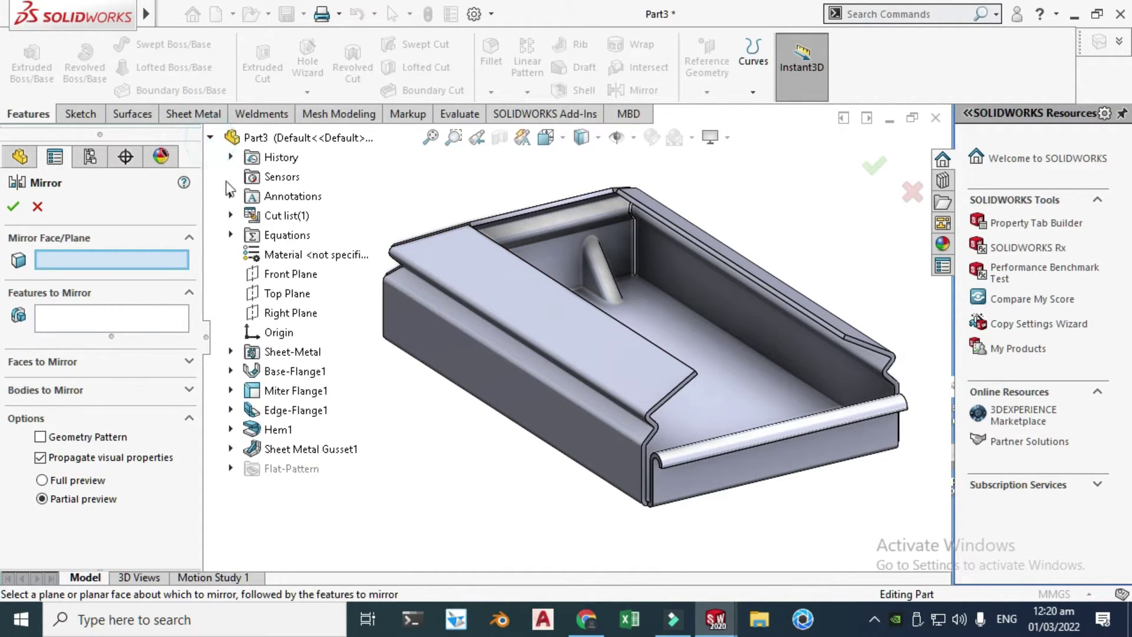
pyautogui.click(286, 274)
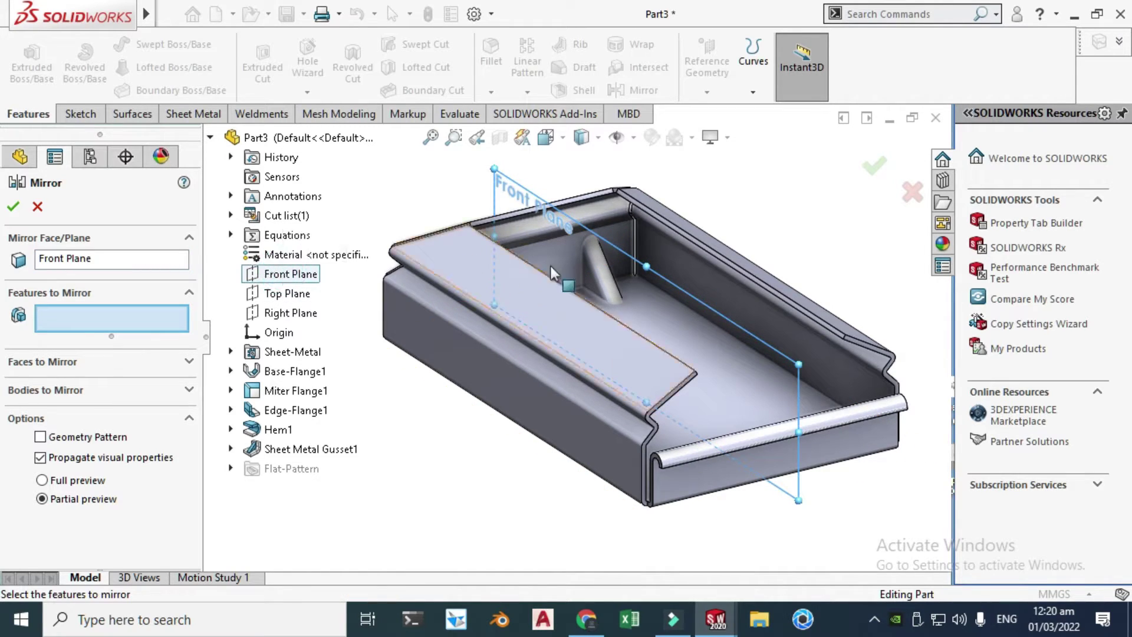
pyautogui.click(604, 283)
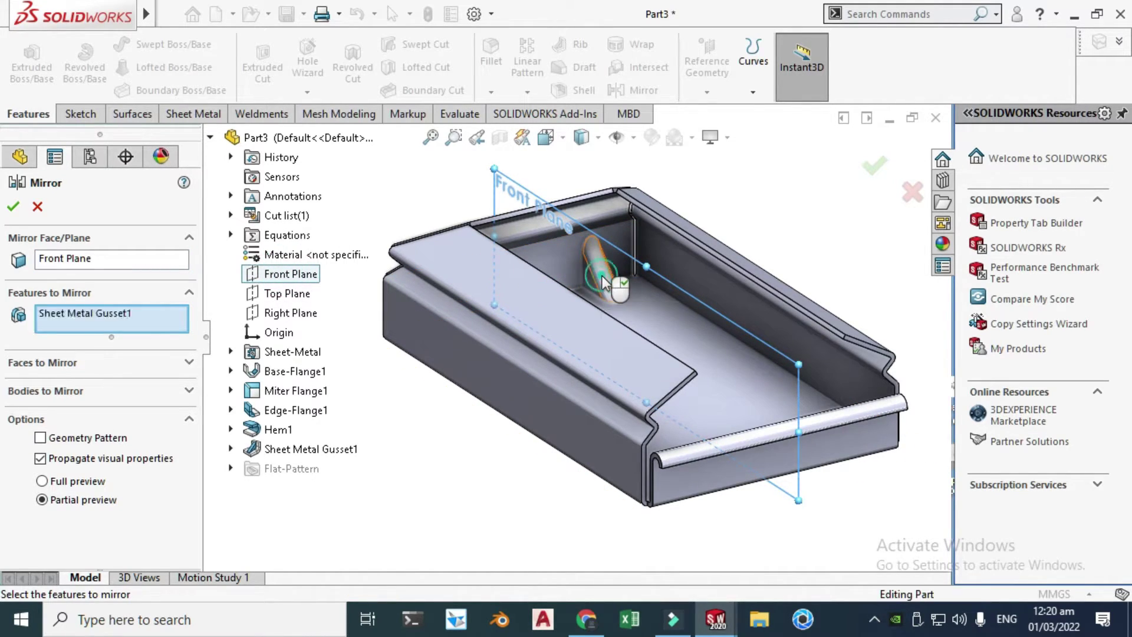
pyautogui.click(13, 207)
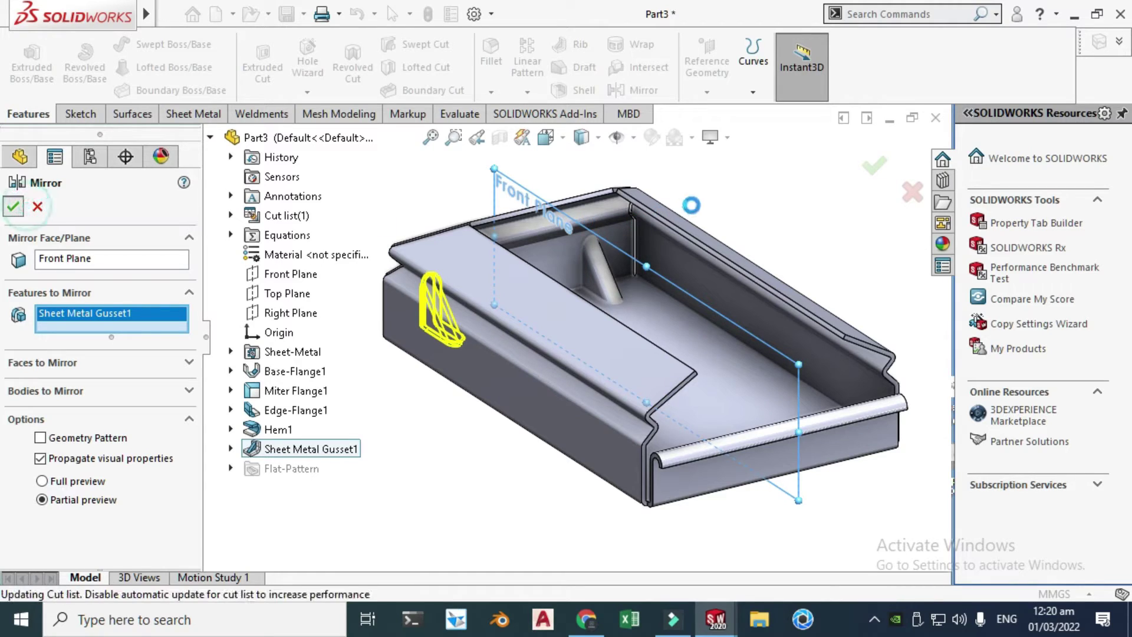
# - Start an extruded cut with a sketch on the outer face of the tray's long side wall, viewed straight on
pyautogui.rightClick(730, 194)
pyautogui.click(762, 266)
pyautogui.rightClick(740, 195)
pyautogui.click(791, 289)
pyautogui.moveTo(790, 281); pyautogui.dragTo(601, 306)
pyautogui.scroll(-2, 597, 299)
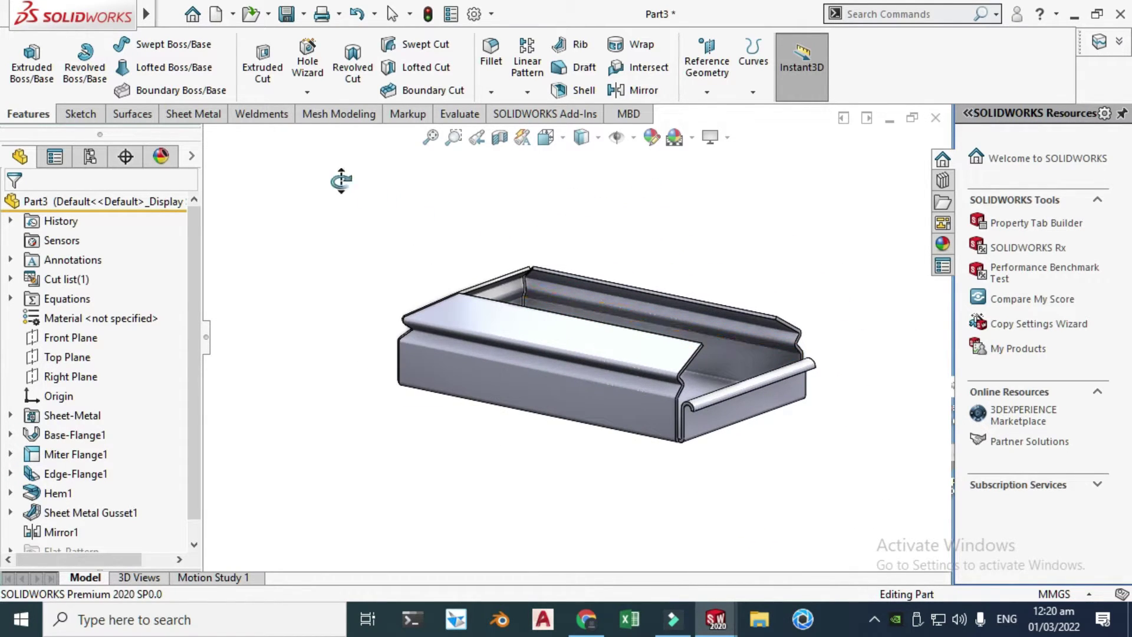
pyautogui.click(181, 114)
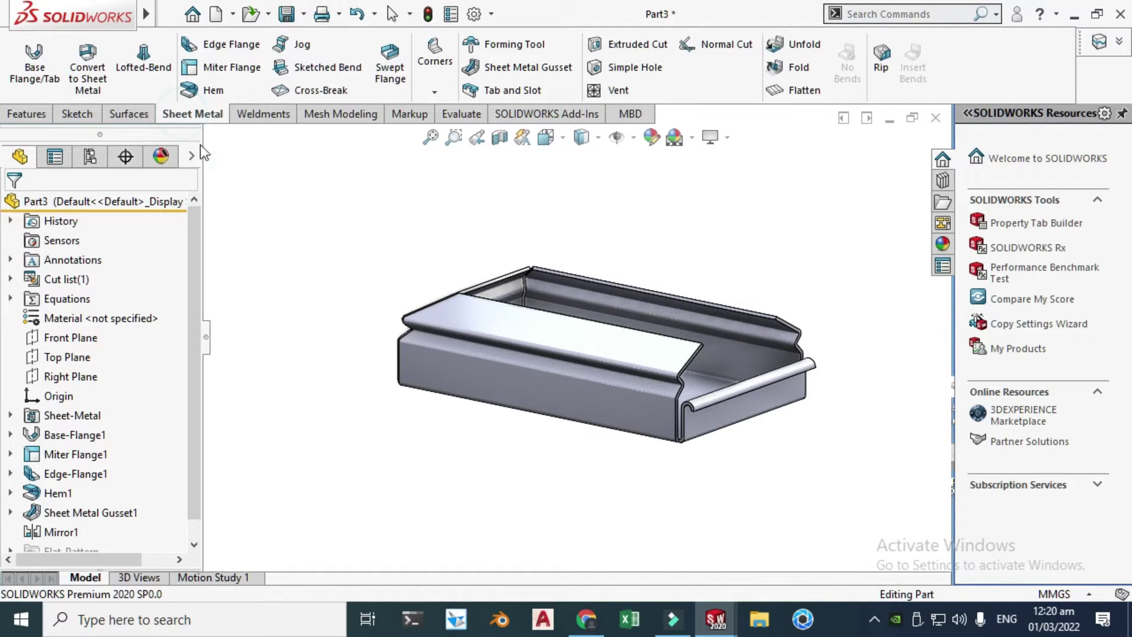
pyautogui.click(653, 48)
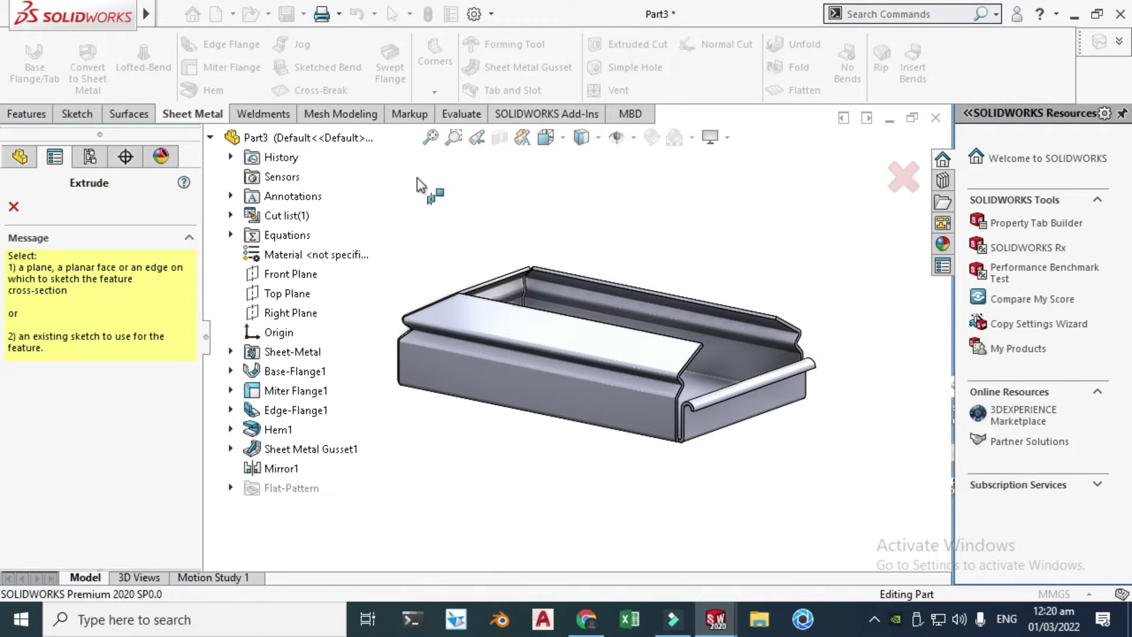
pyautogui.click(517, 386)
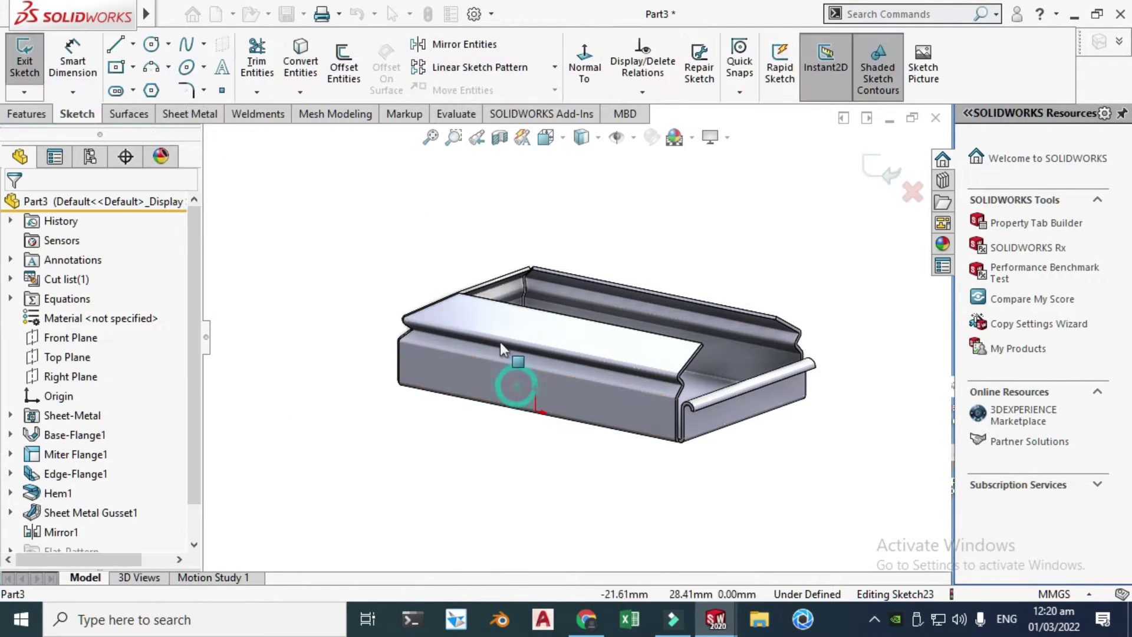
pyautogui.click(585, 60)
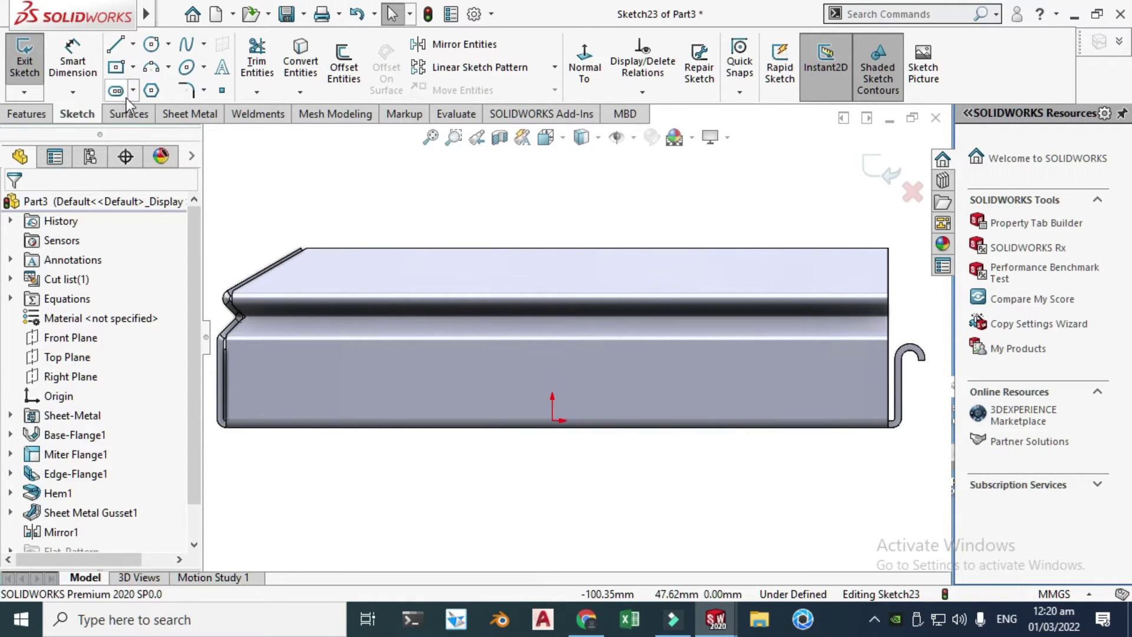
# - Sketch a horizontal centerpoint straight slot above the origin, about 24 mm between arc centers and about 9.4 mm up
pyautogui.click(133, 91)
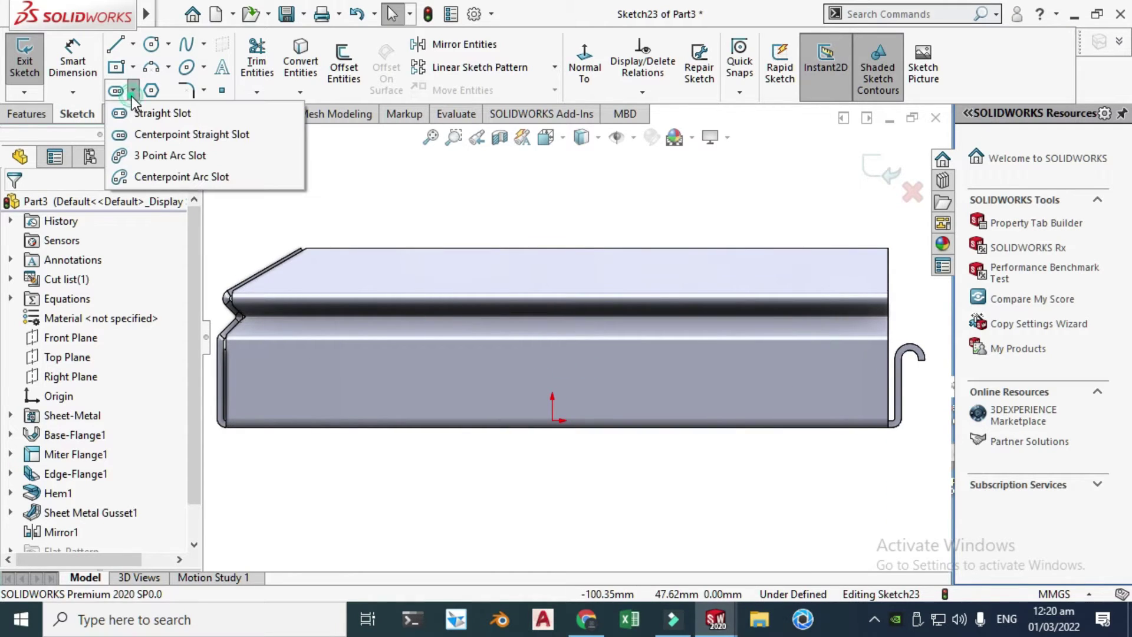
pyautogui.click(151, 133)
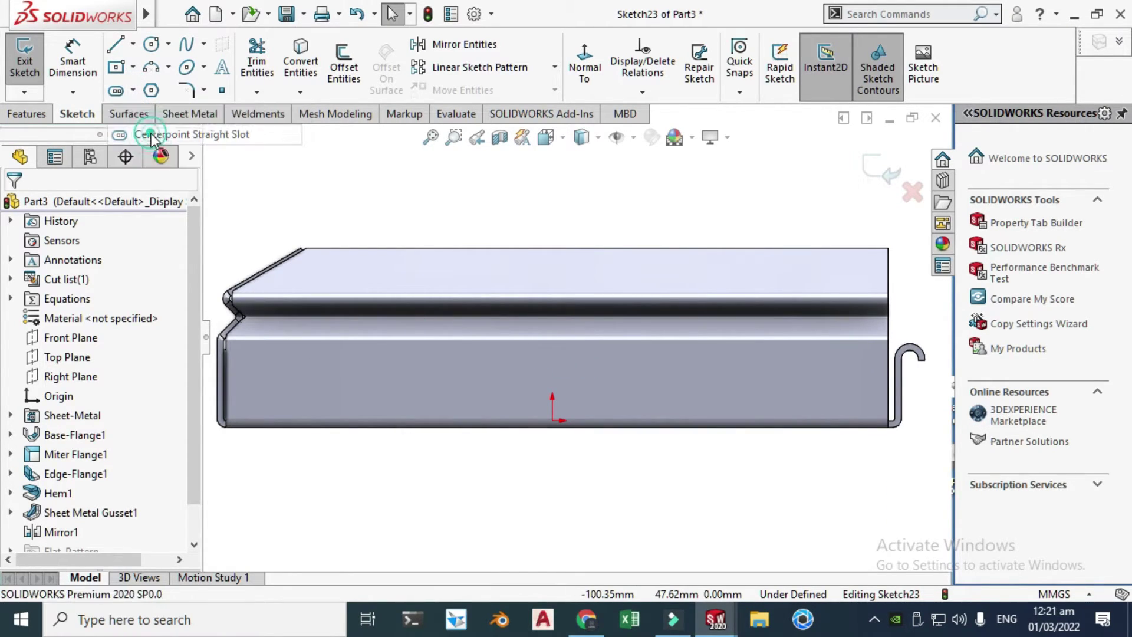
pyautogui.click(552, 389)
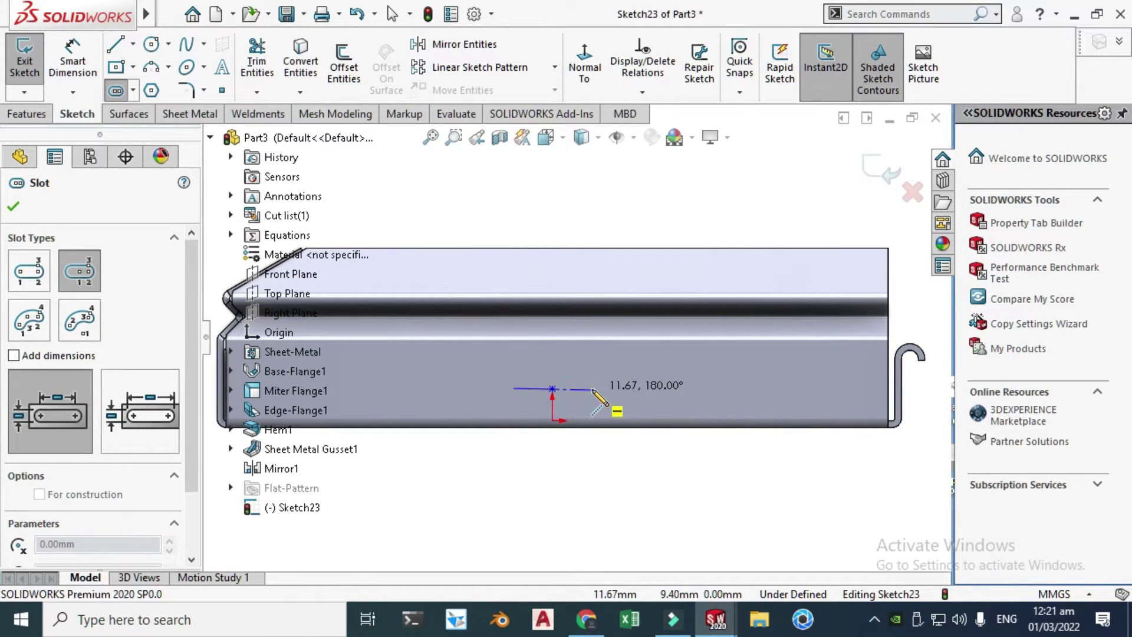
pyautogui.click(592, 388)
pyautogui.click(589, 400)
pyautogui.press('Escape')
# - Add a Vertical relation between the slot's center point and the origin
pyautogui.scroll(-3, 554, 400)
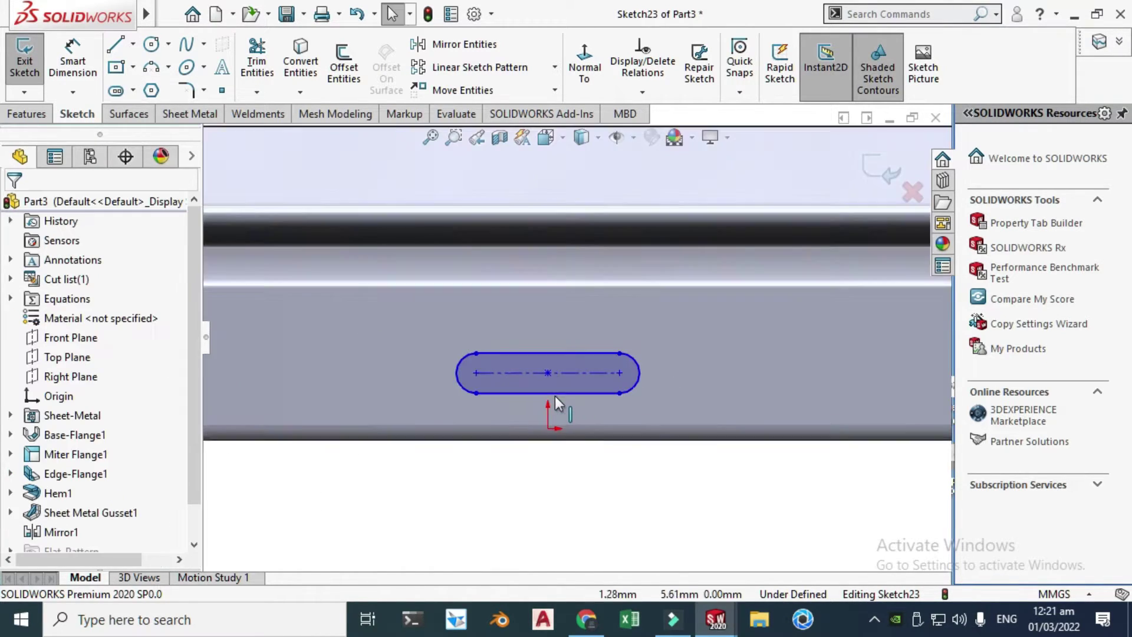
pyautogui.click(547, 429)
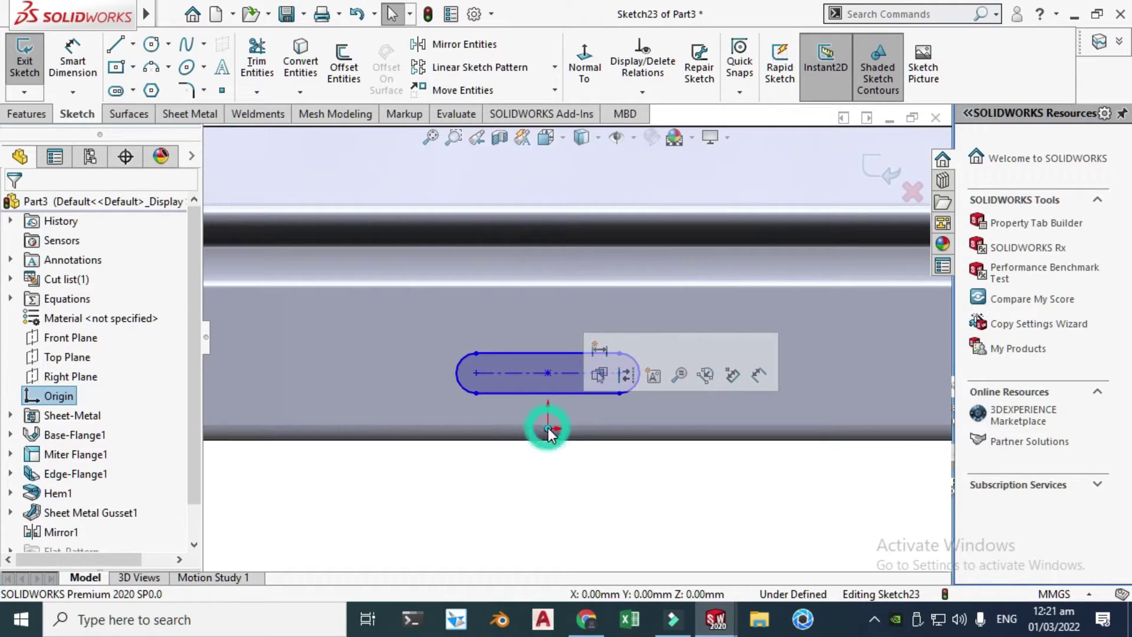
pyautogui.keyDown('ctrl'); pyautogui.click(548, 372); pyautogui.keyUp('ctrl')
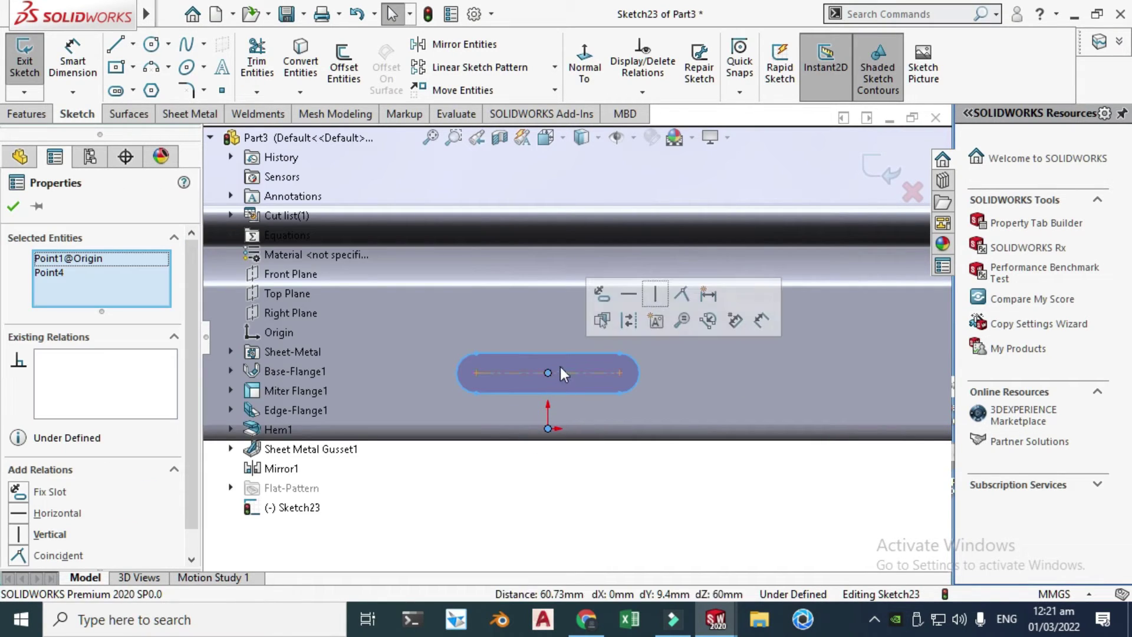
pyautogui.click(651, 295)
# - Dimension the slot's center-to-center length at 20 mm
pyautogui.click(70, 58)
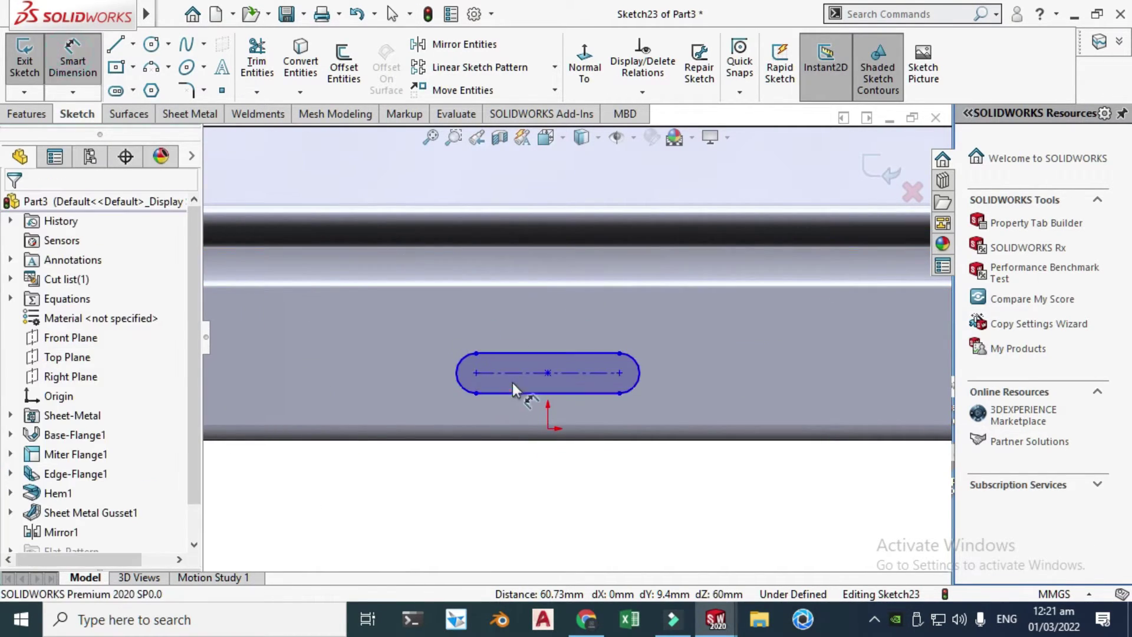
pyautogui.click(511, 372)
pyautogui.click(510, 489)
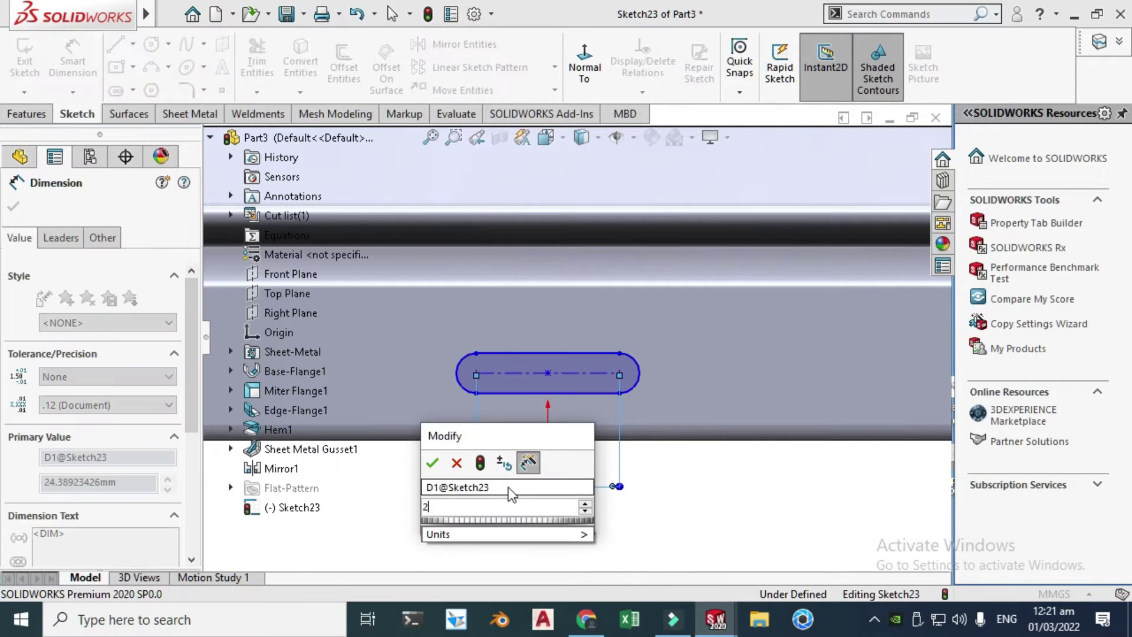
pyautogui.write('20')
pyautogui.press('Return')
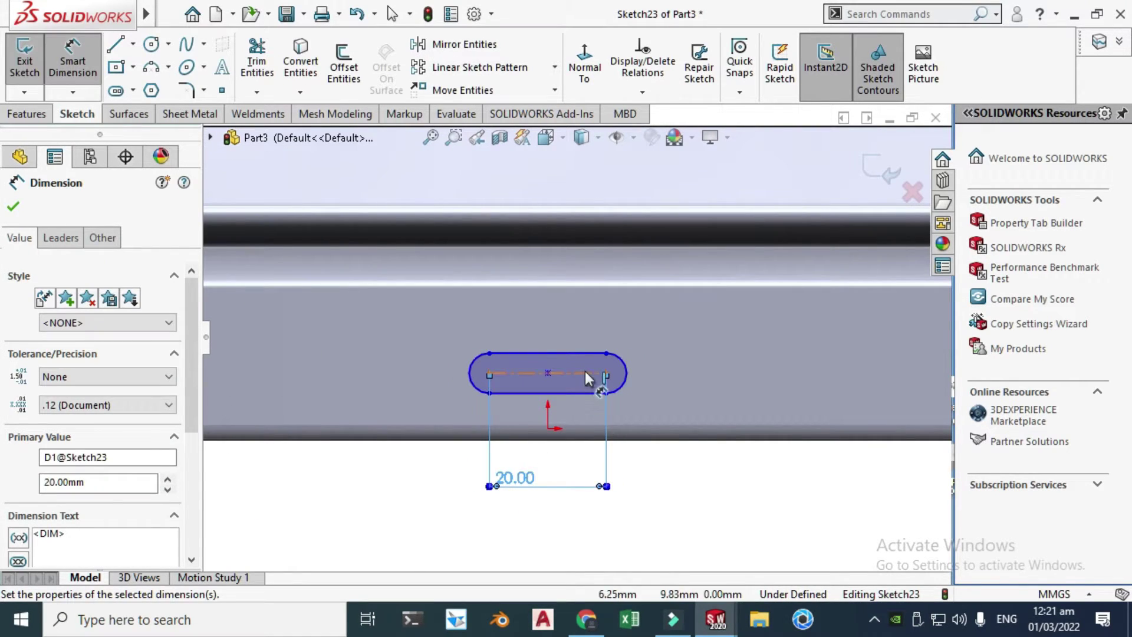
# - Dimension the height of the slot's centerline above the origin at 10 mm
pyautogui.click(578, 376)
pyautogui.click(548, 428)
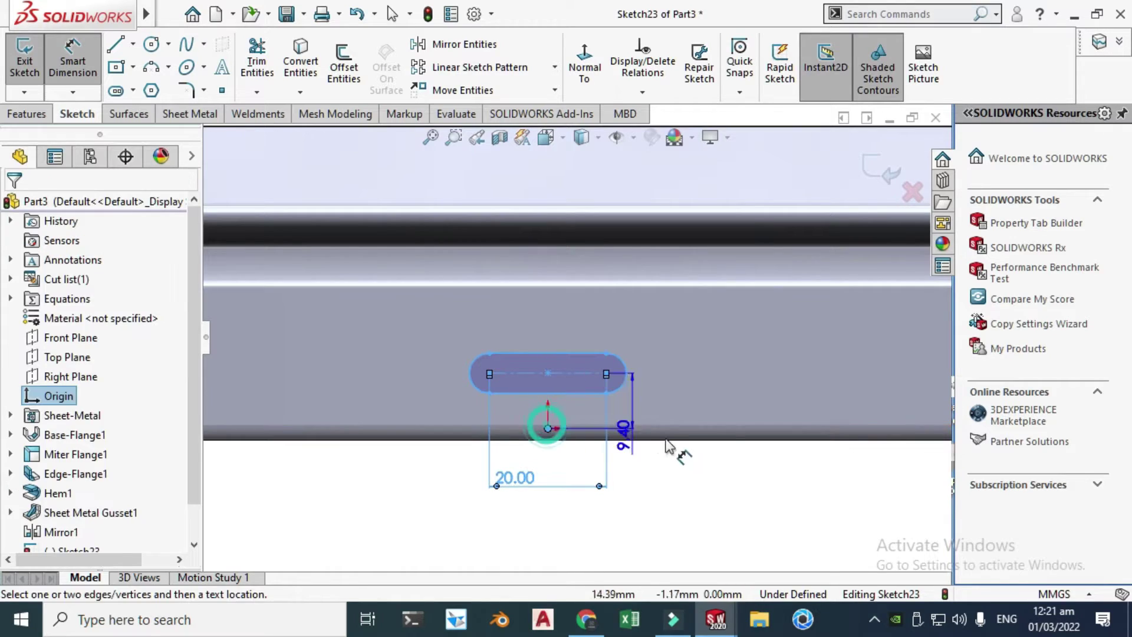
pyautogui.click(689, 476)
pyautogui.write('10')
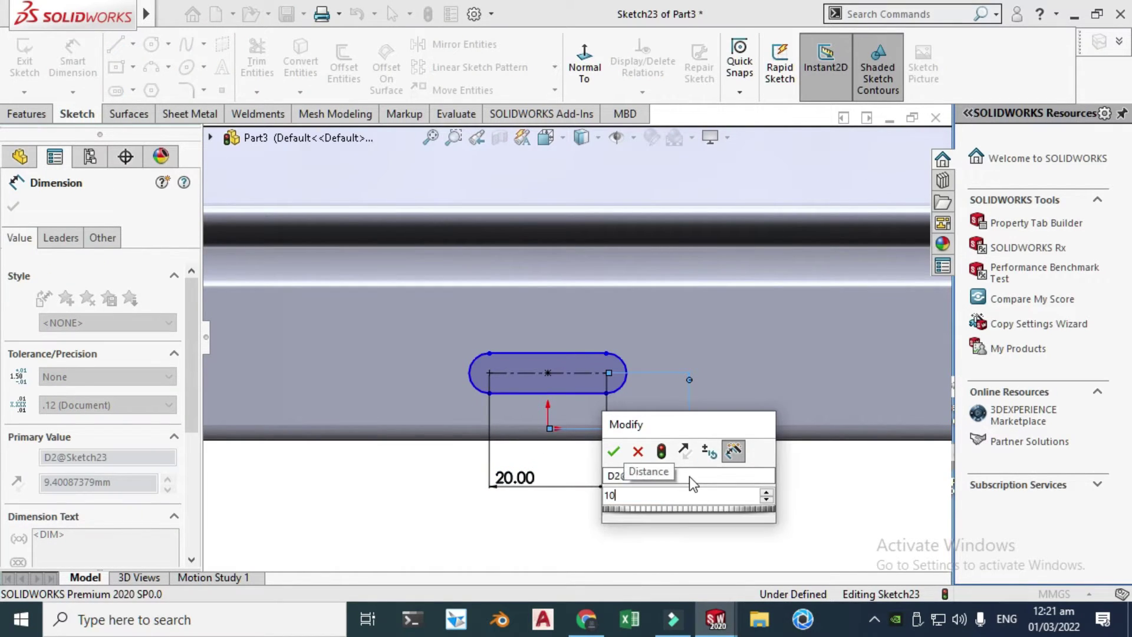
pyautogui.press('Return')
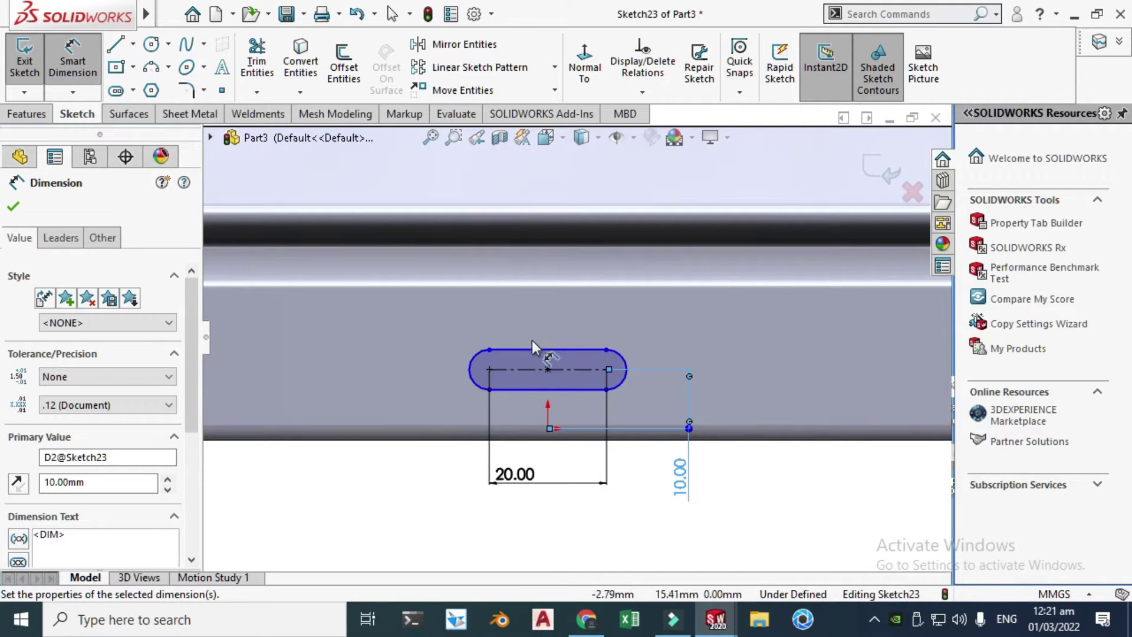
# - Widen the slot and dimension the distance between its two straight edges at 10 mm
pyautogui.click(538, 351)
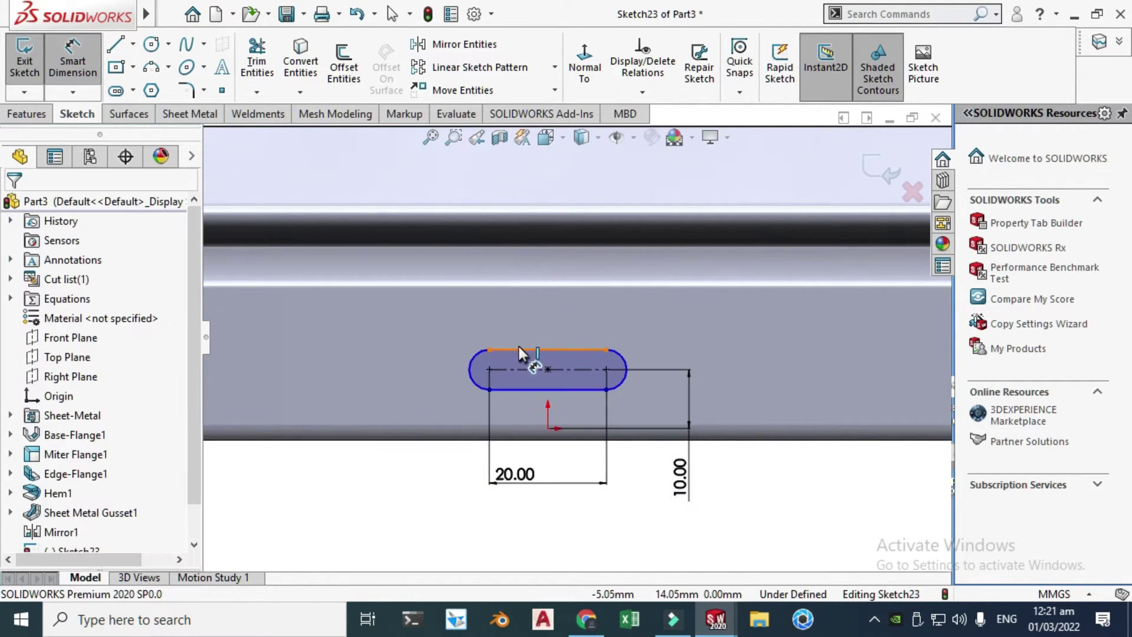
pyautogui.press('Escape')
pyautogui.moveTo(471, 366)
pyautogui.mouseDown()
pyautogui.moveTo(447, 350)
pyautogui.moveTo(459, 377)
pyautogui.mouseUp()
pyautogui.press('d')
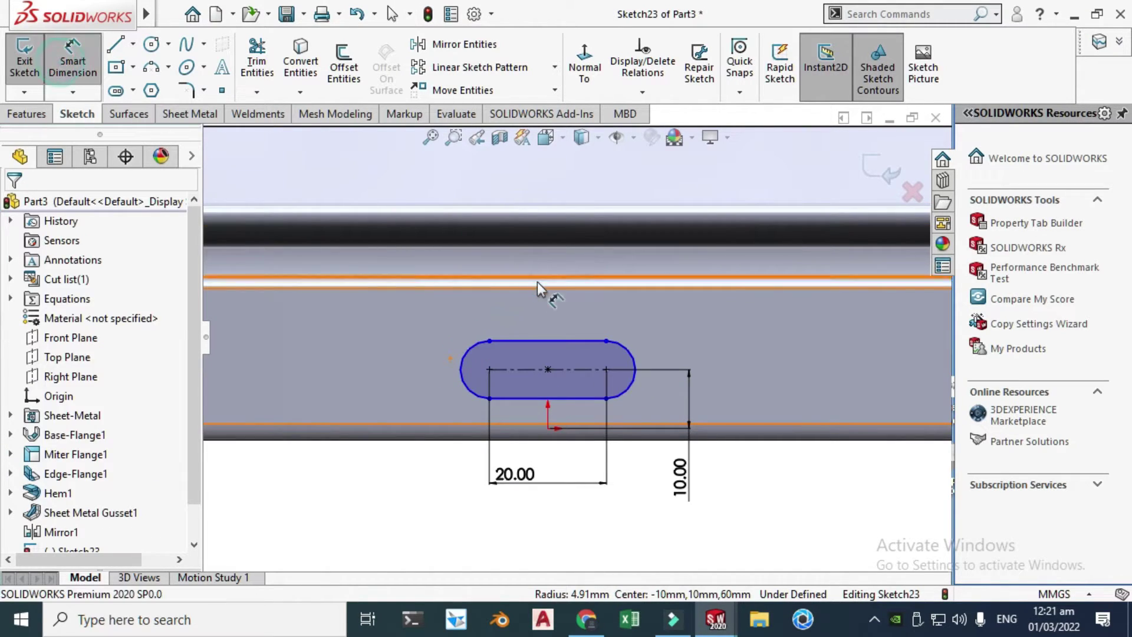
pyautogui.click(564, 342)
pyautogui.click(584, 398)
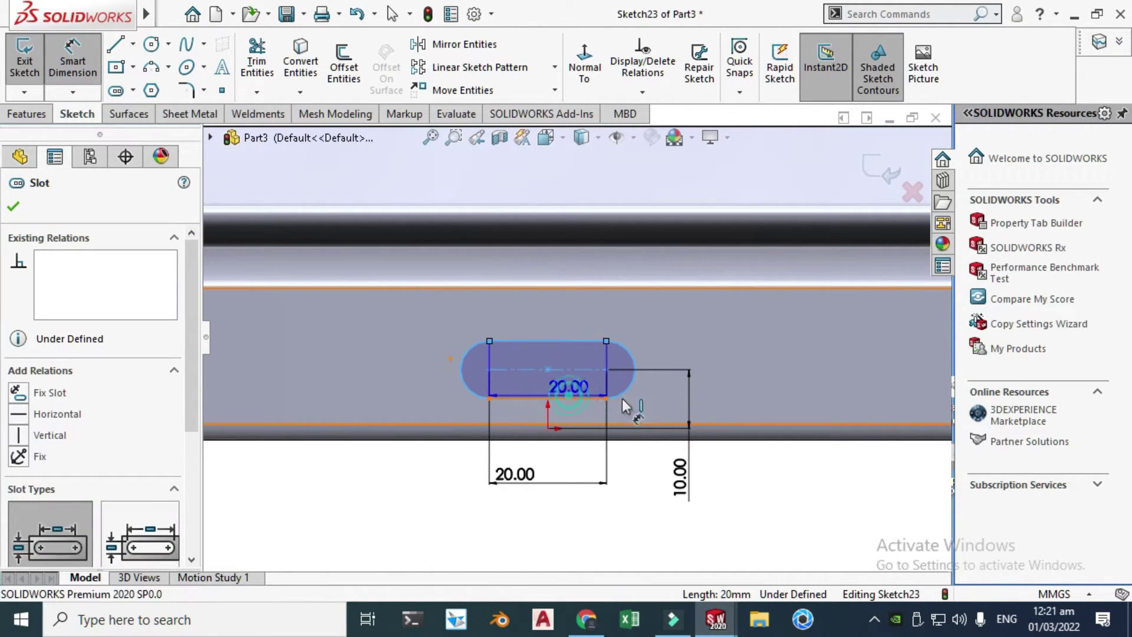
pyautogui.click(796, 401)
pyautogui.write('10')
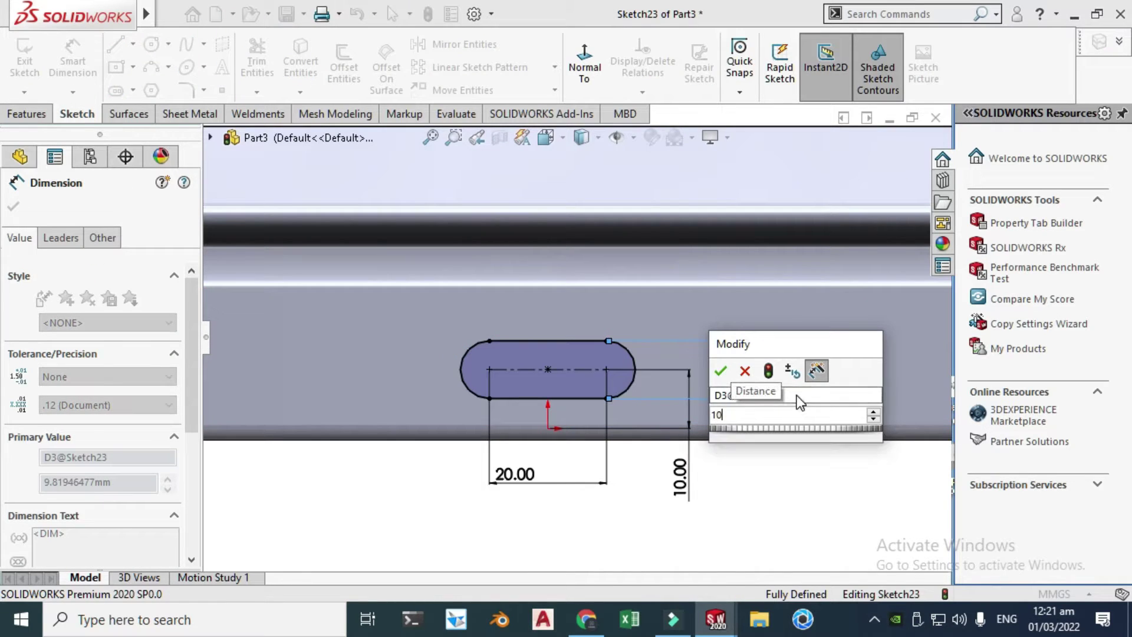
pyautogui.press('Return')
pyautogui.press('Escape')
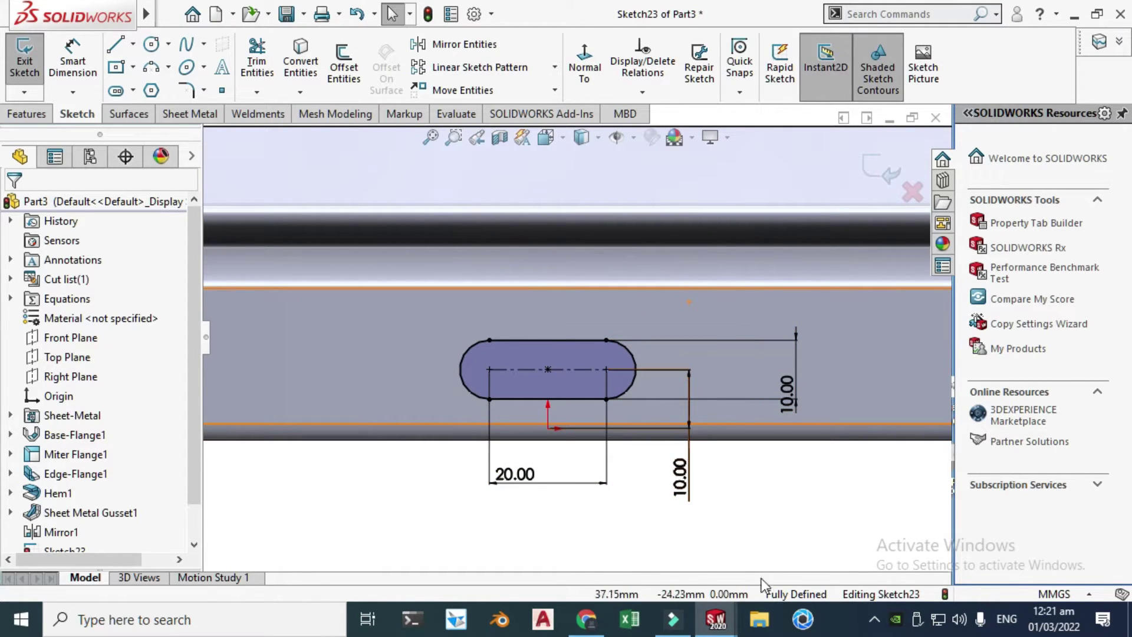
# - Cut the slot through the side wall as a Blind normal cut with its depth linked to the sheet thickness
pyautogui.press('f')
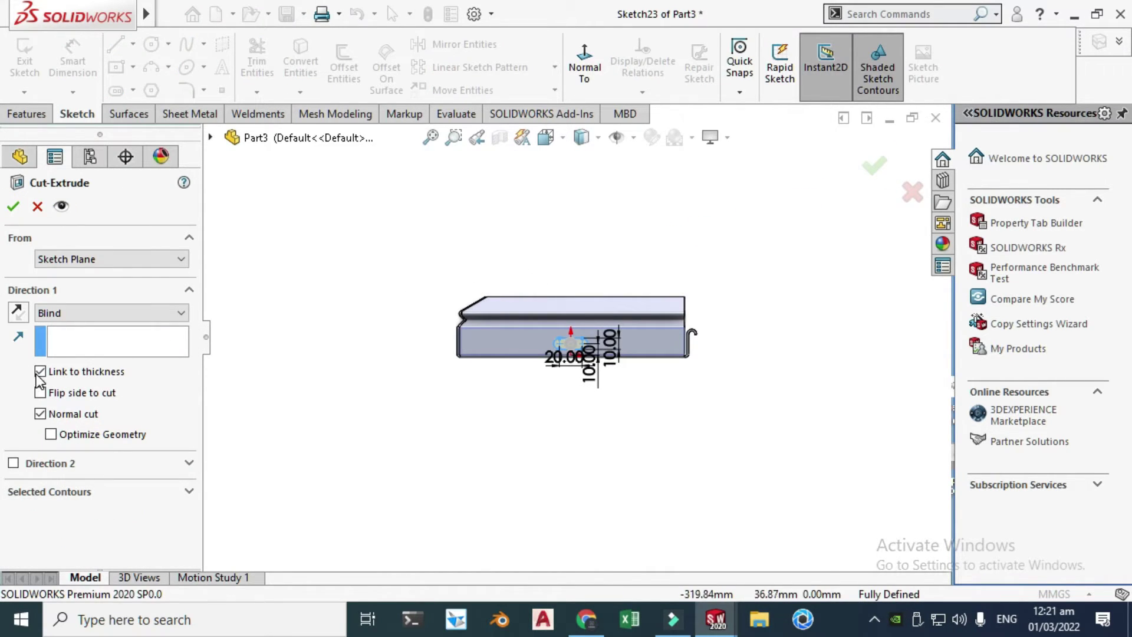
pyautogui.click(37, 373)
pyautogui.click(40, 400)
pyautogui.click(13, 206)
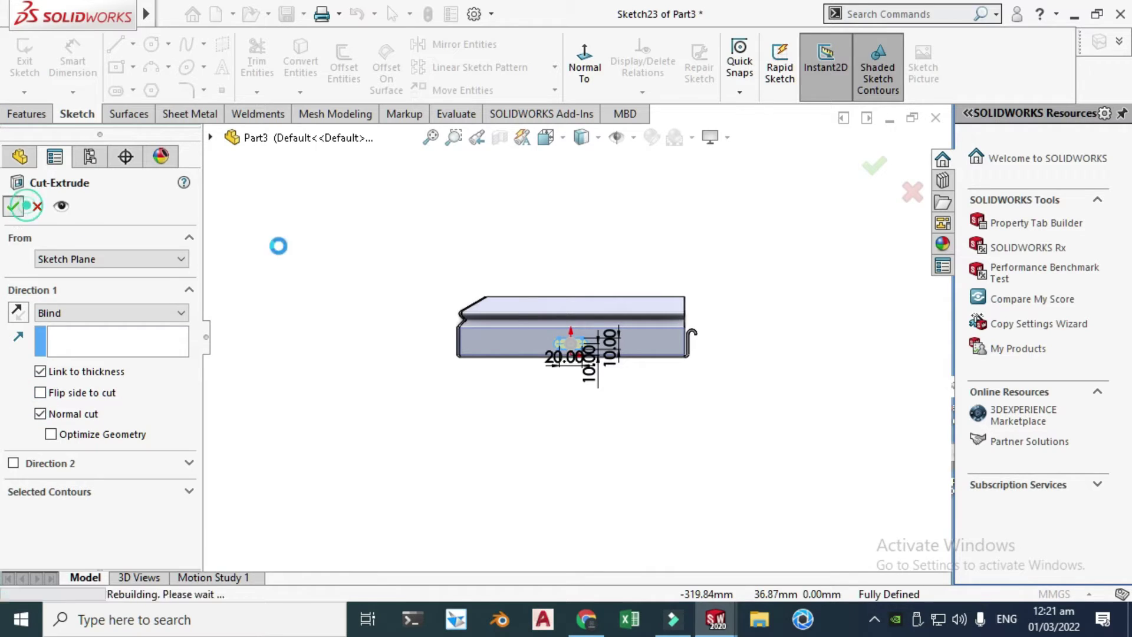
# - Examine the slot cut in the tray's side wall up close and from several directions
pyautogui.rightClick(613, 221)
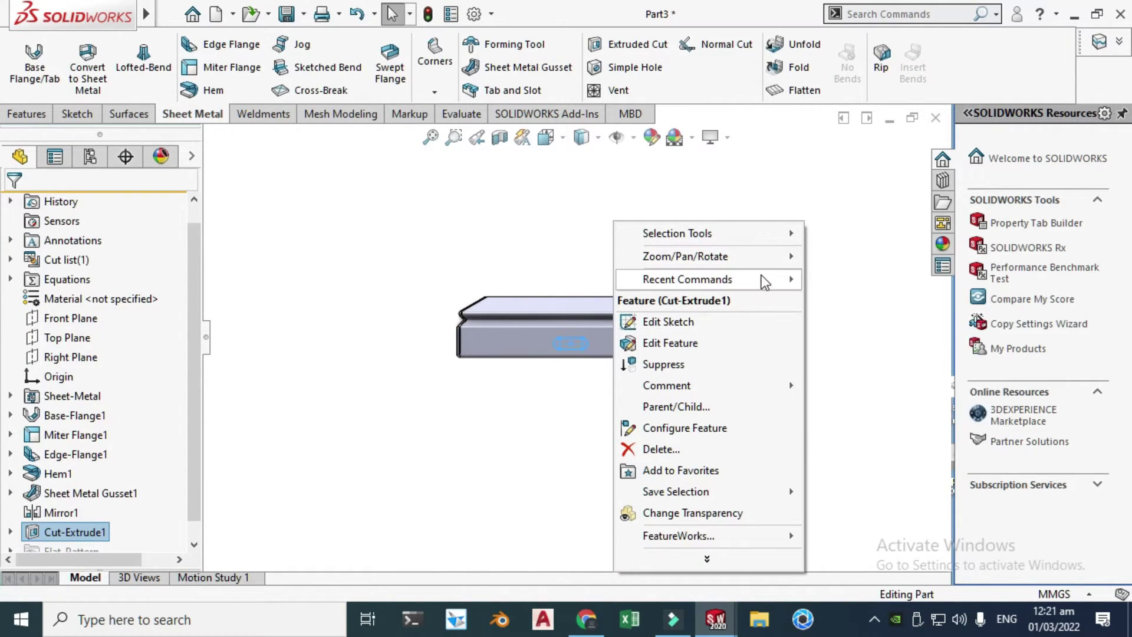
pyautogui.moveTo(764, 282)
pyautogui.click(833, 298)
pyautogui.moveTo(589, 383); pyautogui.dragTo(508, 358)
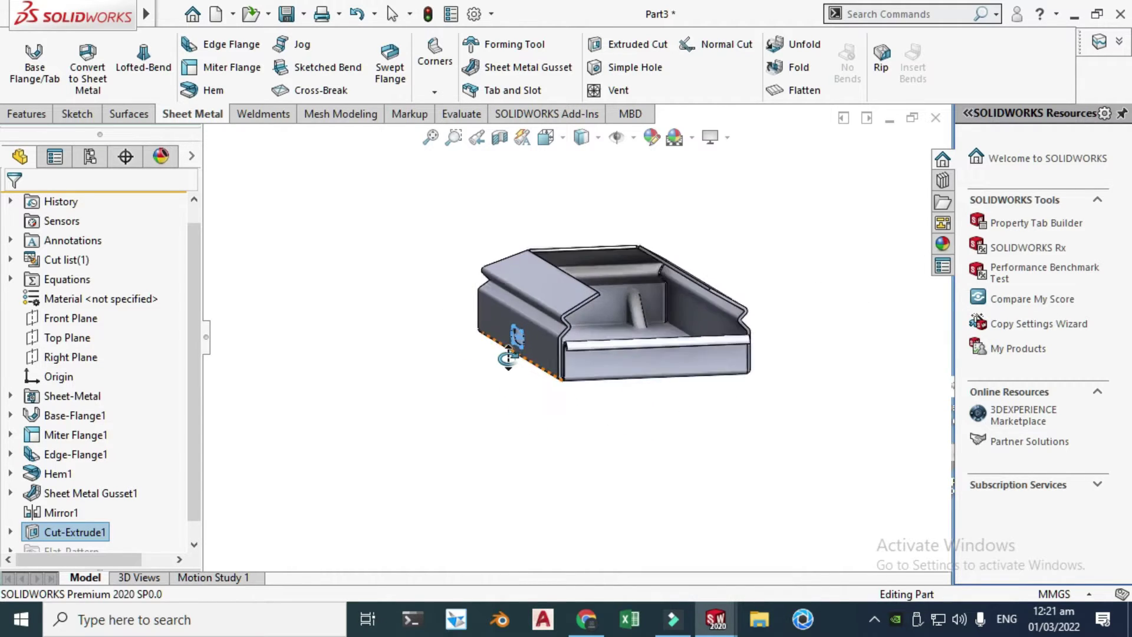
pyautogui.scroll(-10, 513, 351)
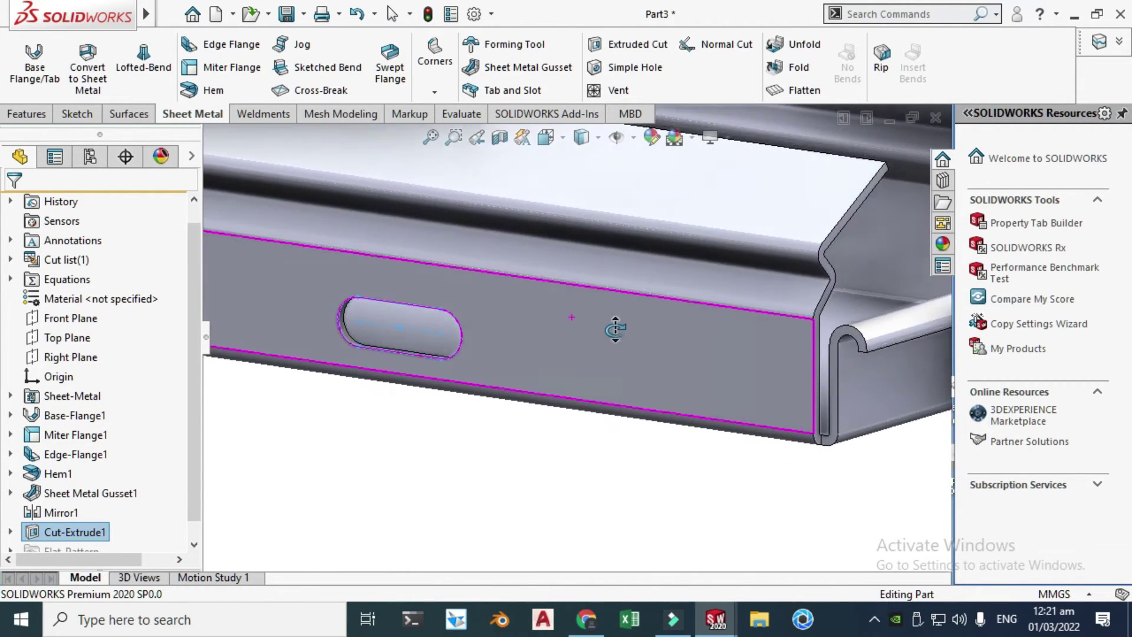
pyautogui.moveTo(614, 329); pyautogui.dragTo(553, 306)
pyautogui.scroll(10, 381, 336)
pyautogui.scroll(-10, 532, 278)
pyautogui.press('Escape')
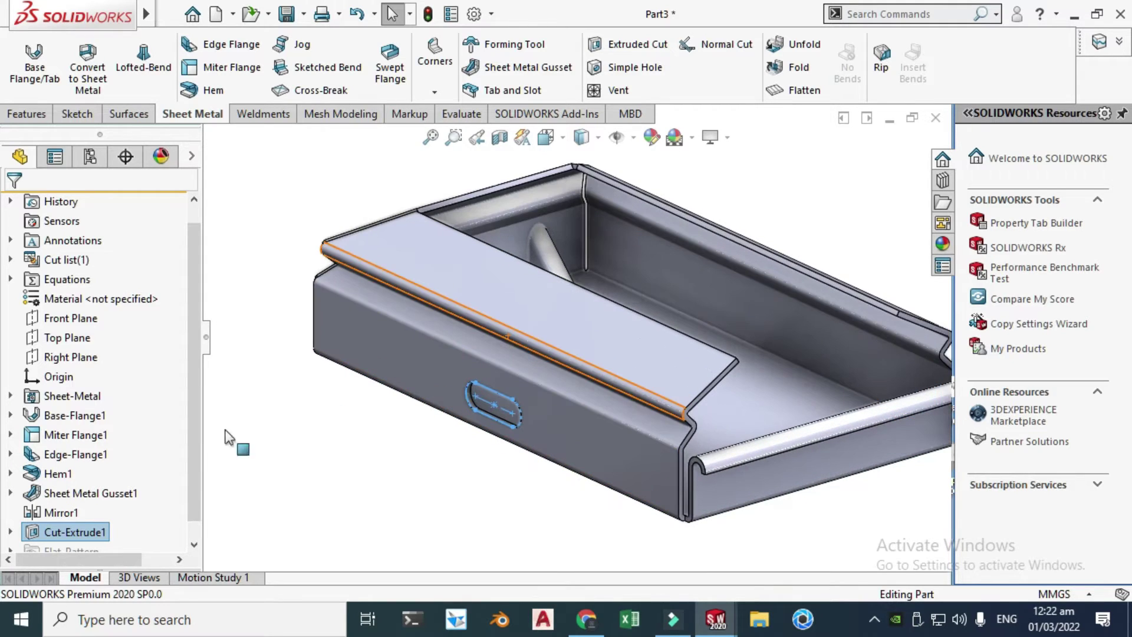
# - Mirror the slot cut about the Front Plane onto the tray's opposite side wall
pyautogui.click(30, 114)
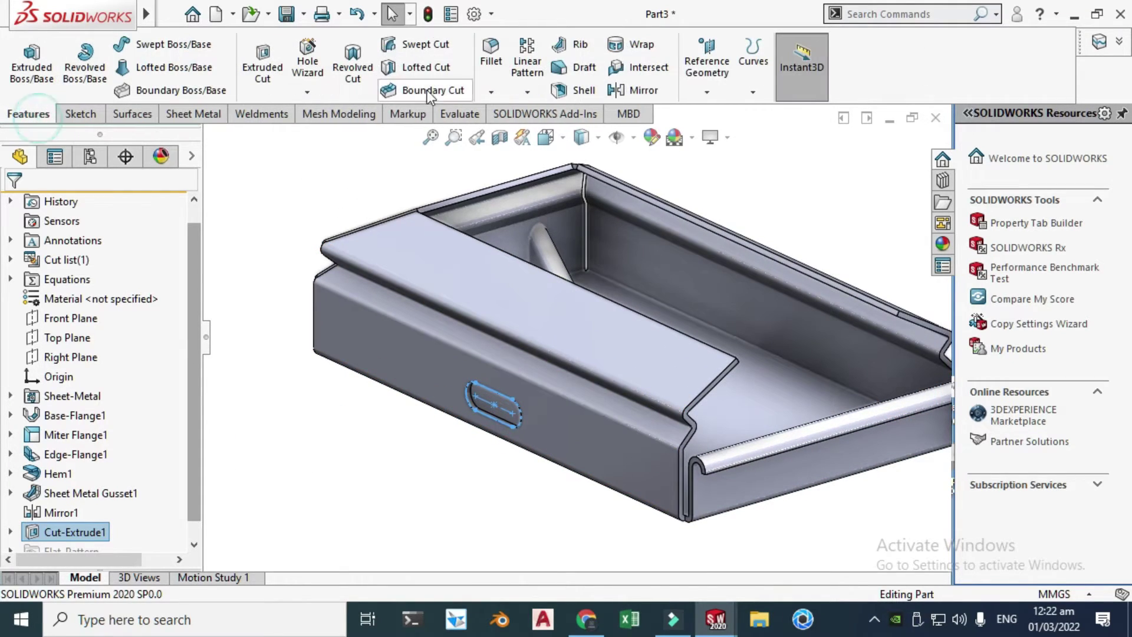
pyautogui.click(527, 92)
pyautogui.click(532, 158)
pyautogui.press('f')
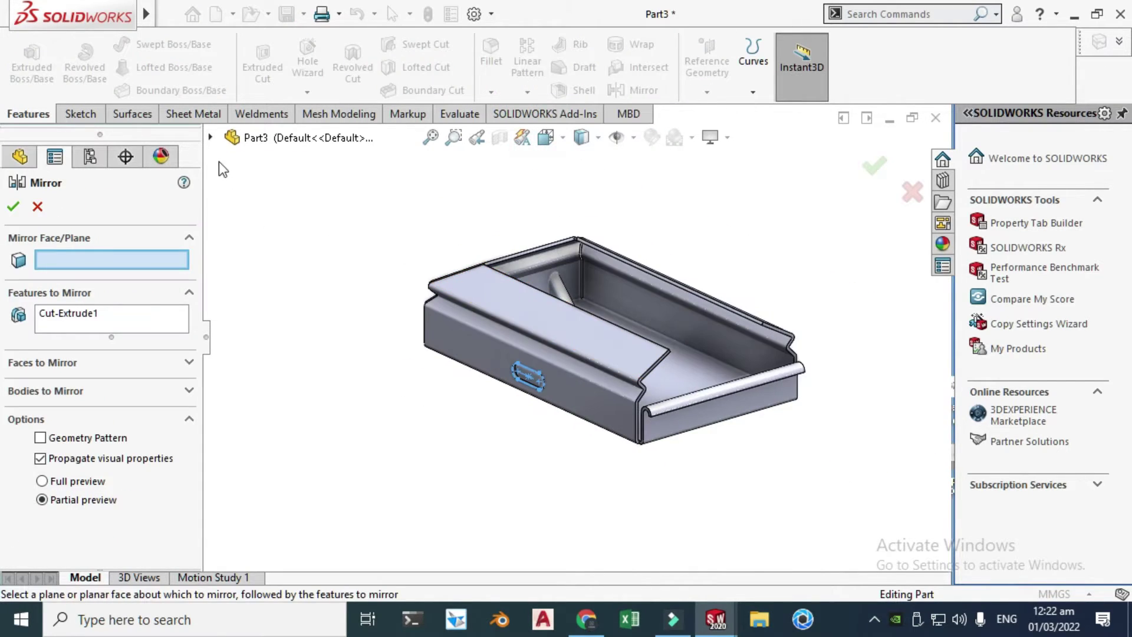
pyautogui.click(211, 138)
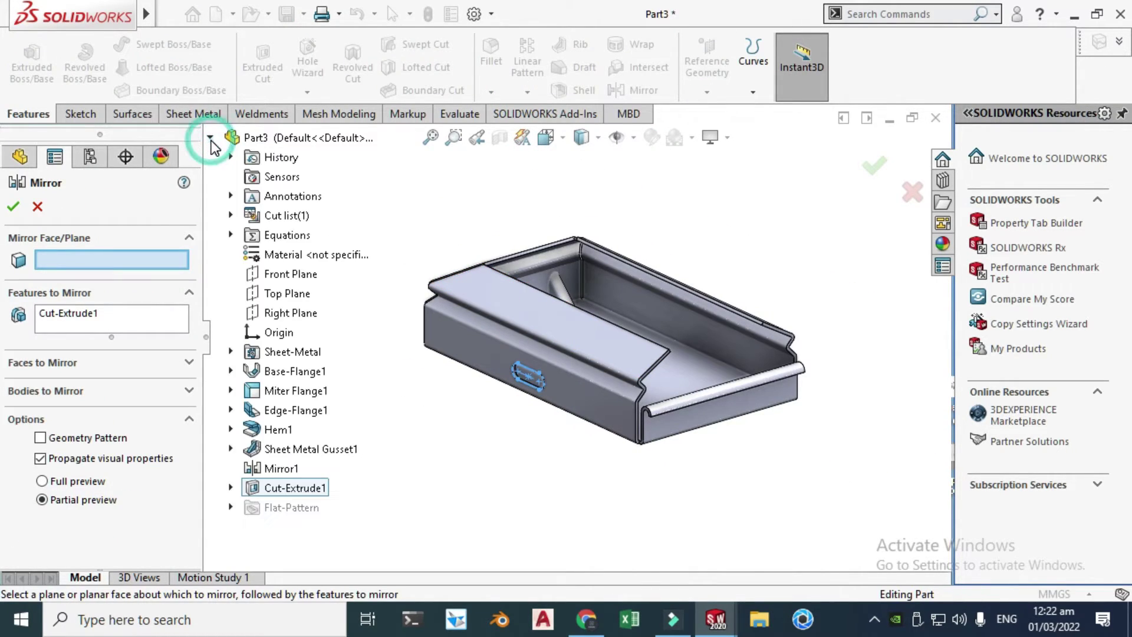
pyautogui.click(283, 275)
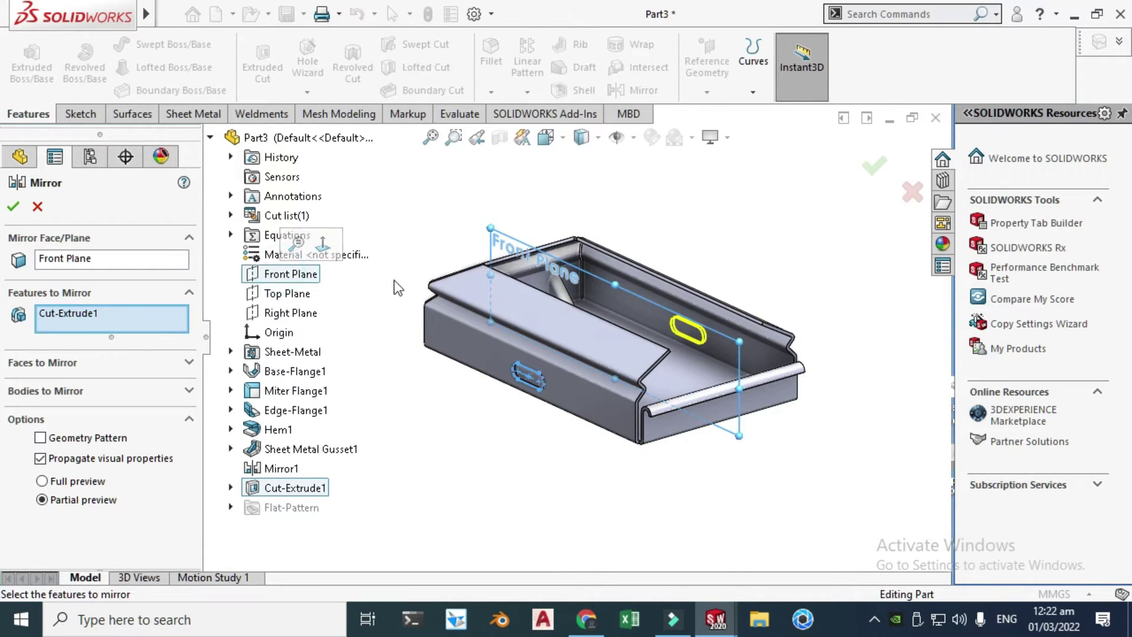
pyautogui.click(19, 209)
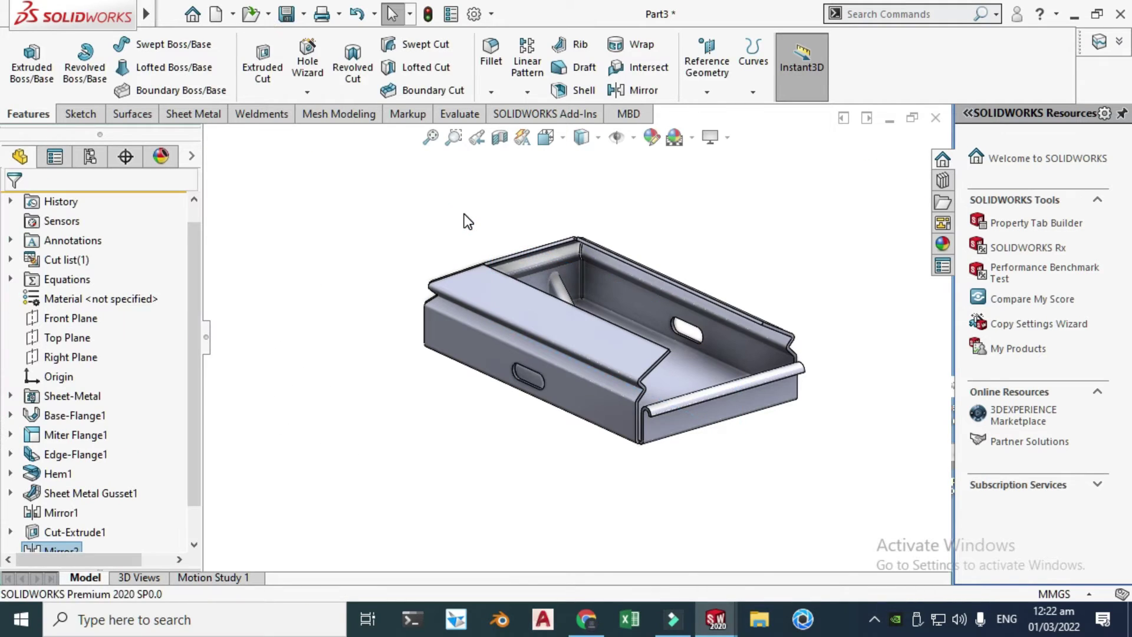
# - Flatten the tray to examine its flat pattern and return it to the folded state
pyautogui.click(199, 115)
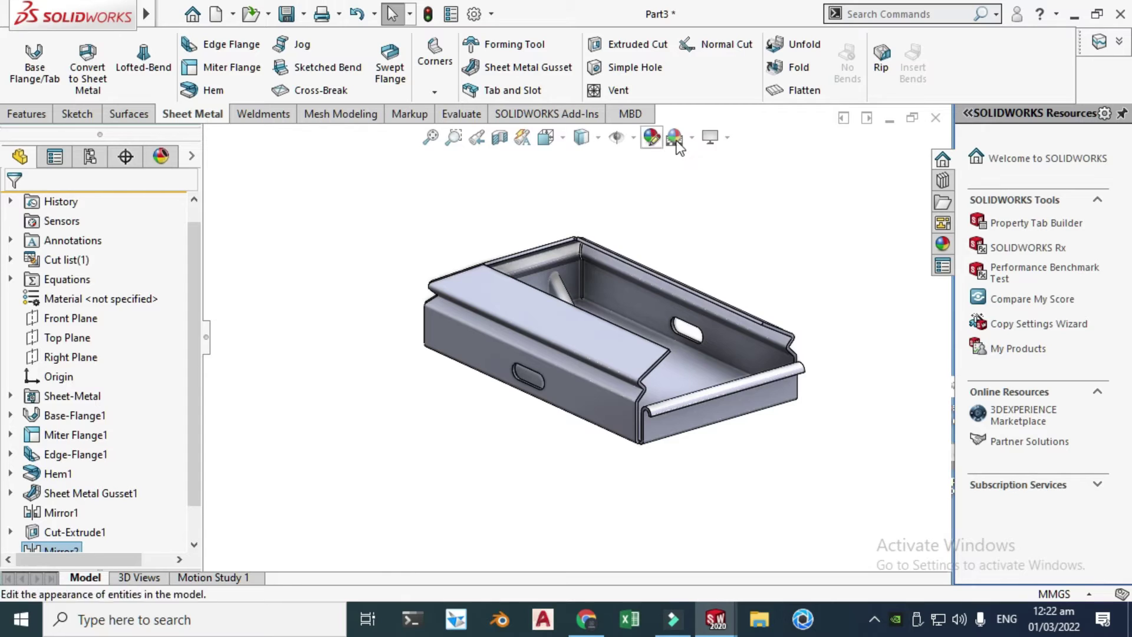
pyautogui.click(768, 95)
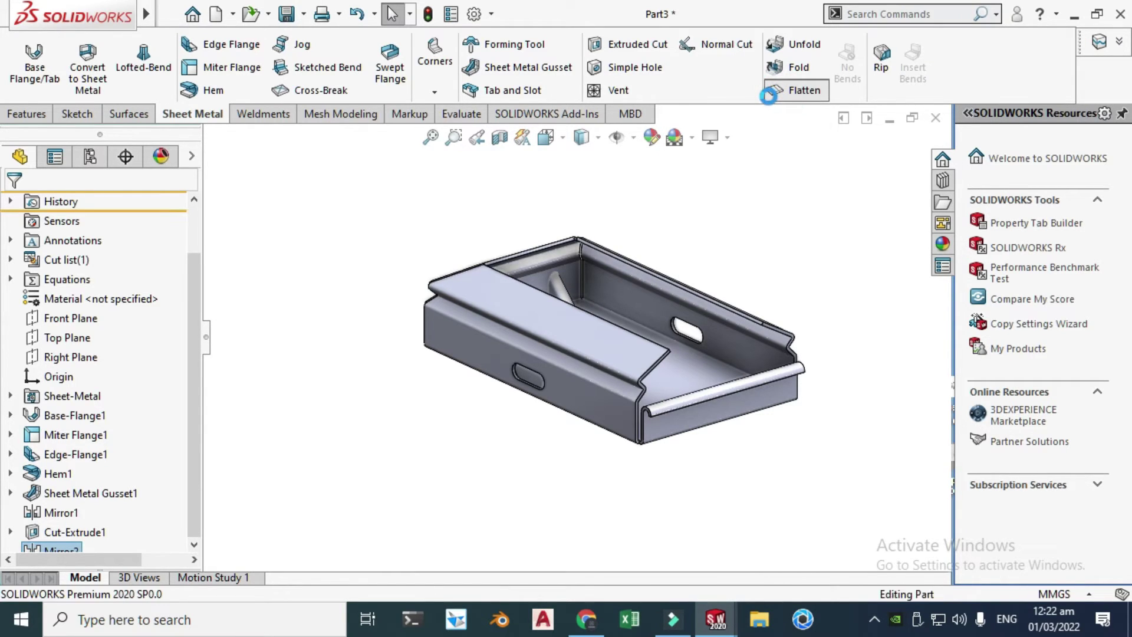
pyautogui.scroll(2, 717, 245)
pyautogui.rightClick(719, 197)
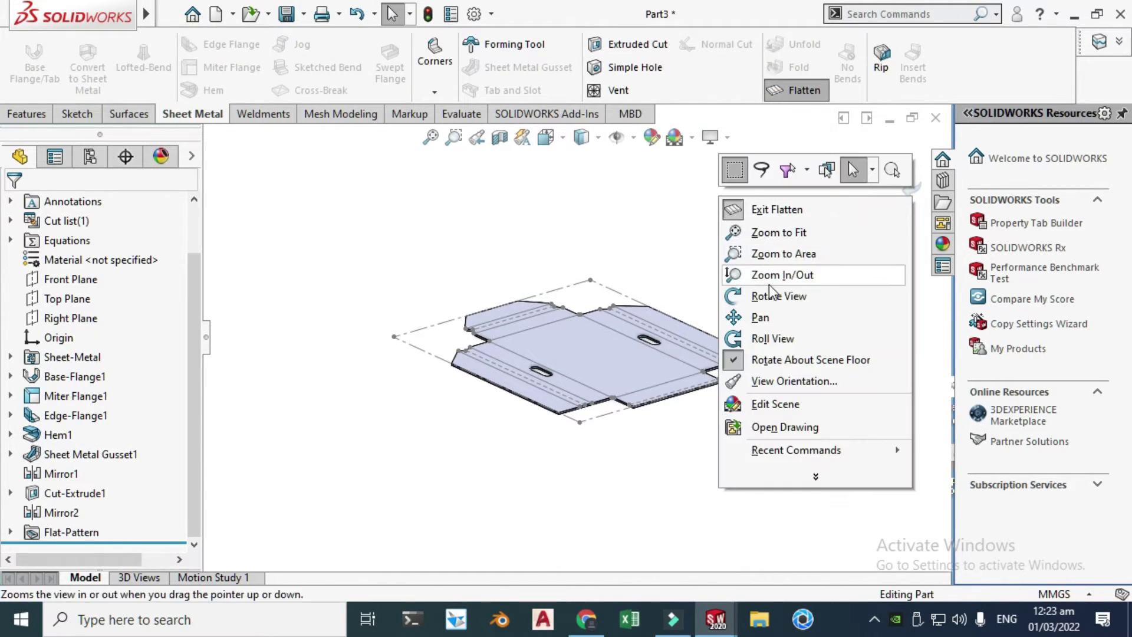
pyautogui.click(770, 294)
pyautogui.moveTo(586, 293); pyautogui.dragTo(745, 267)
pyautogui.click(895, 171)
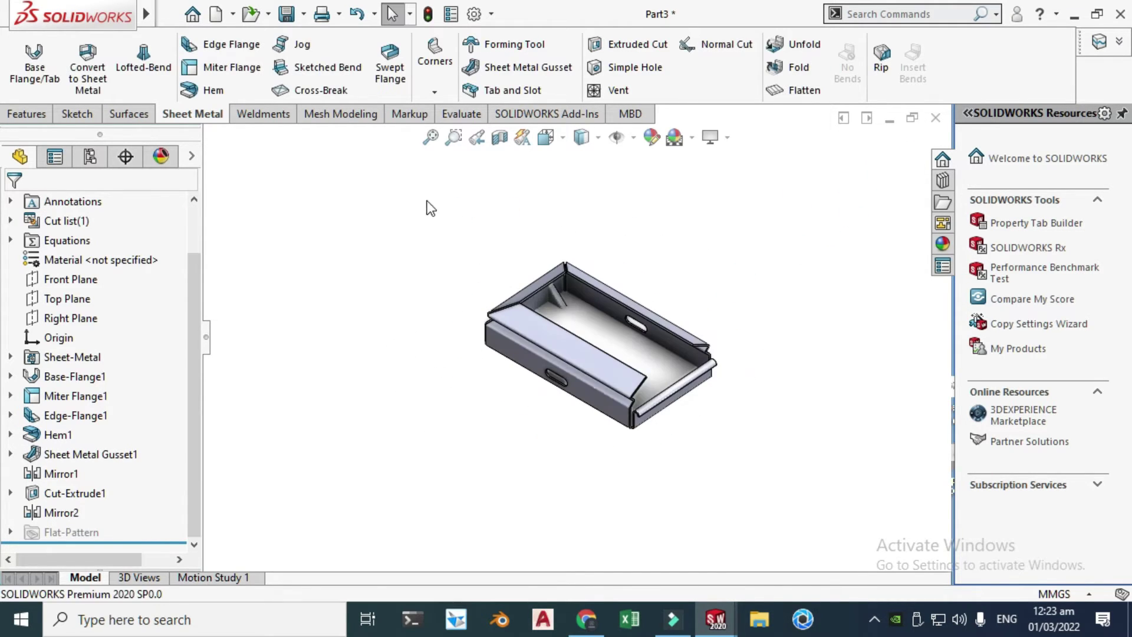
pyautogui.scroll(-3, 632, 337)
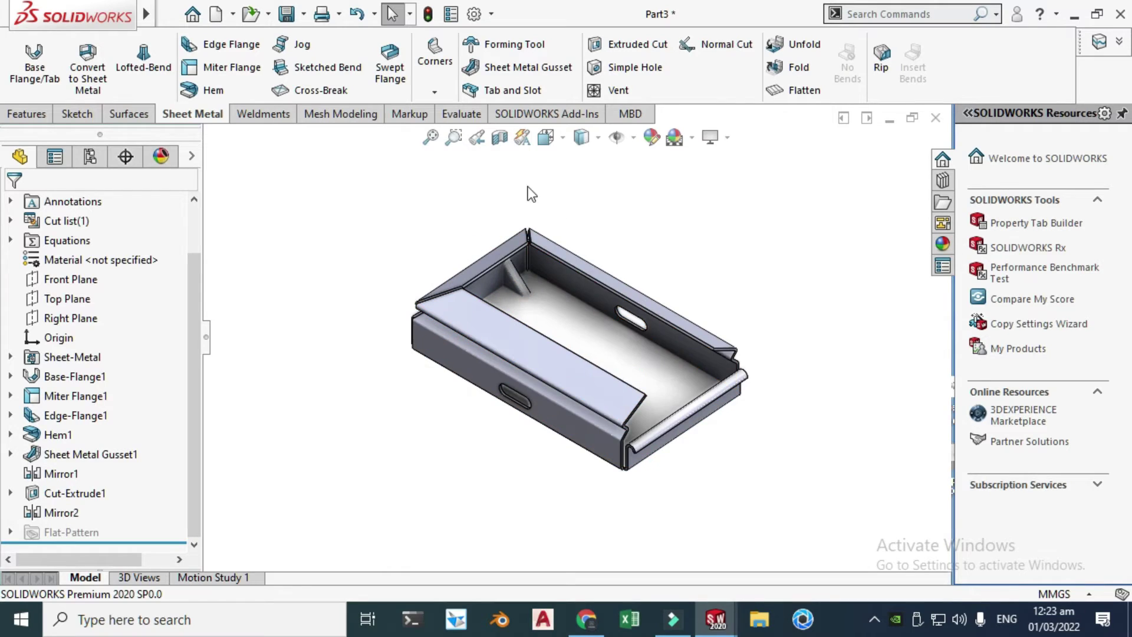
# - Export the tray's sheet metal flat pattern as a Dxf file with only Geometry included and save the cleanup result
pyautogui.click(169, 14)
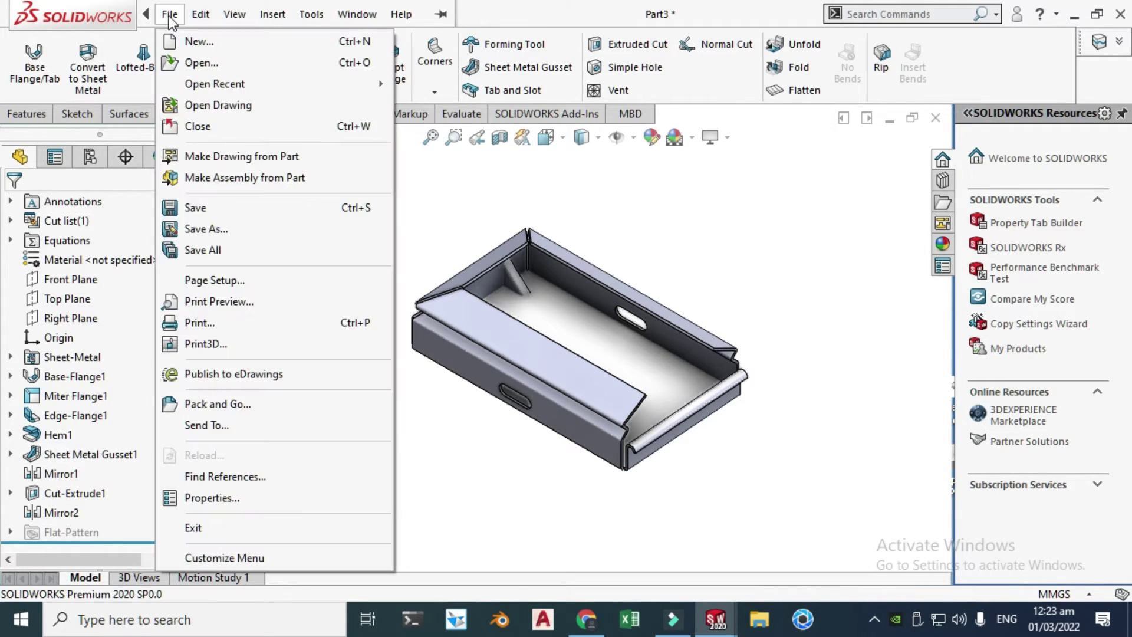
pyautogui.click(221, 227)
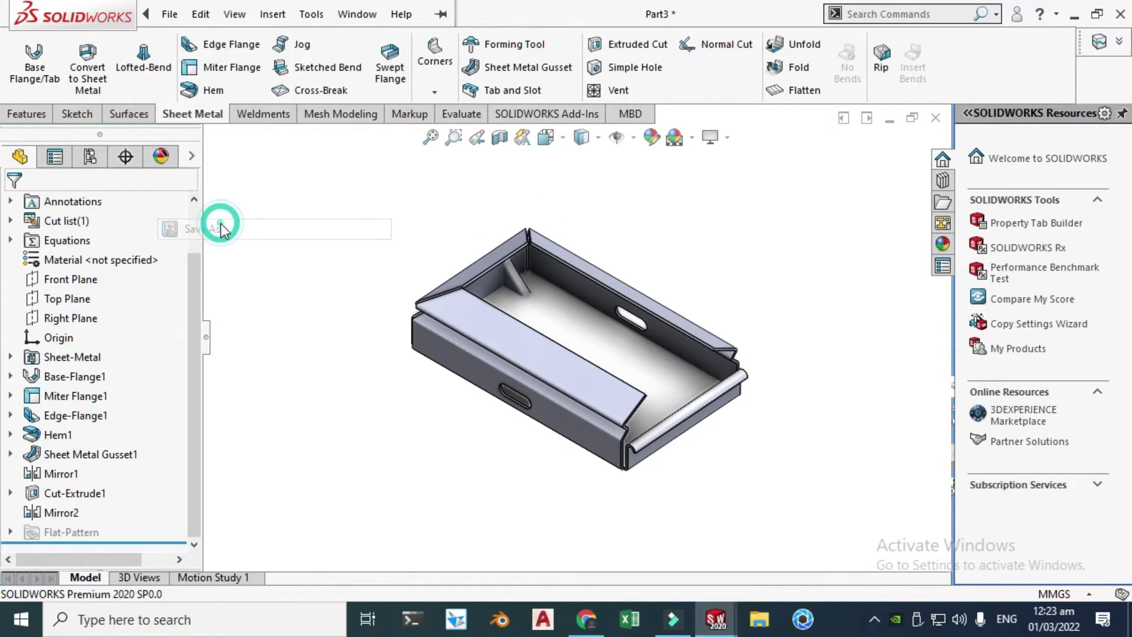
pyautogui.click(419, 425)
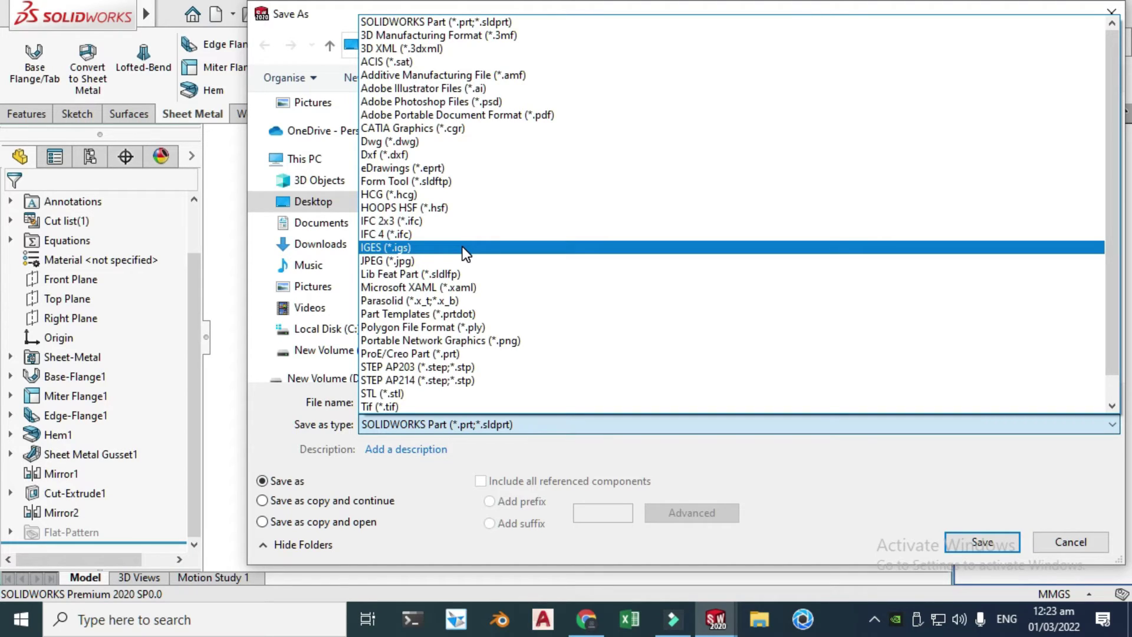
pyautogui.click(433, 155)
pyautogui.click(956, 571)
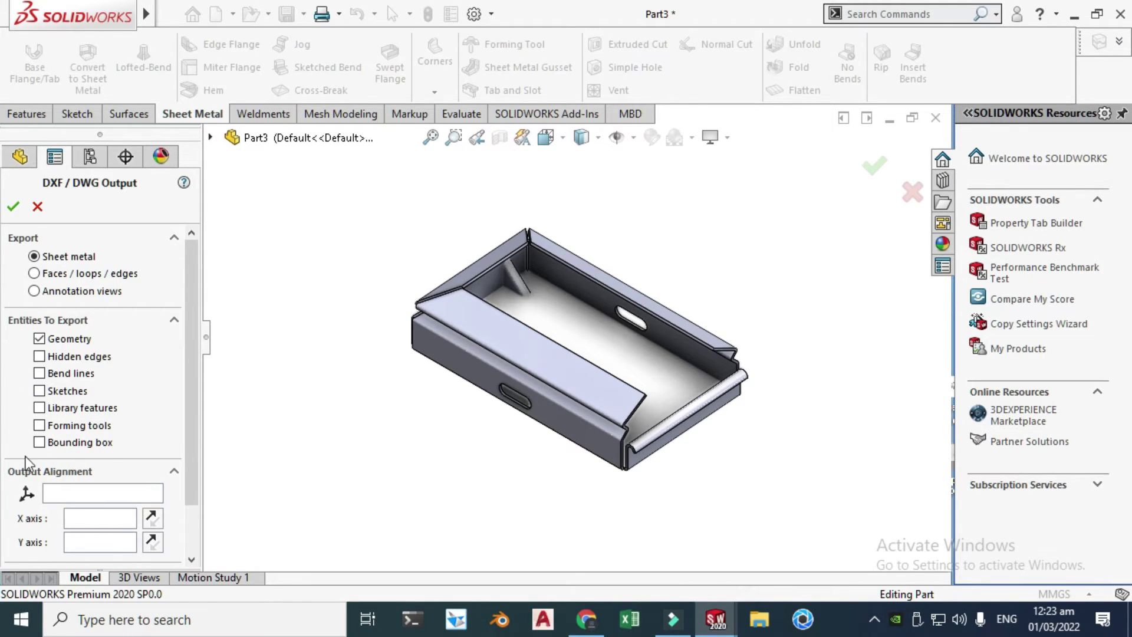
pyautogui.click(18, 208)
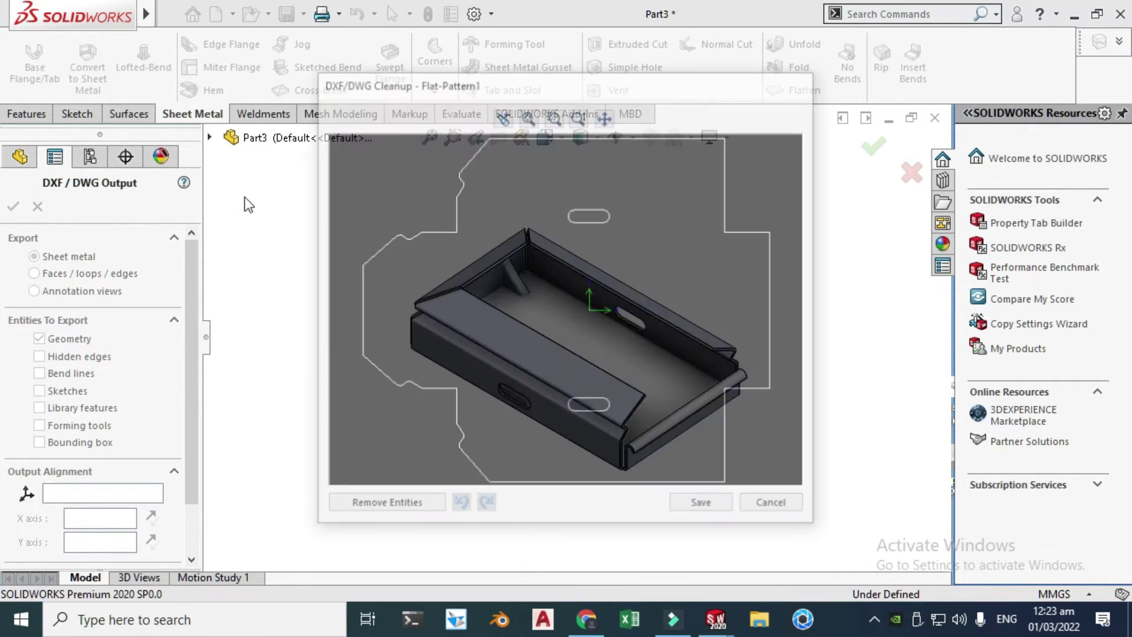
pyautogui.scroll(1, 542, 275)
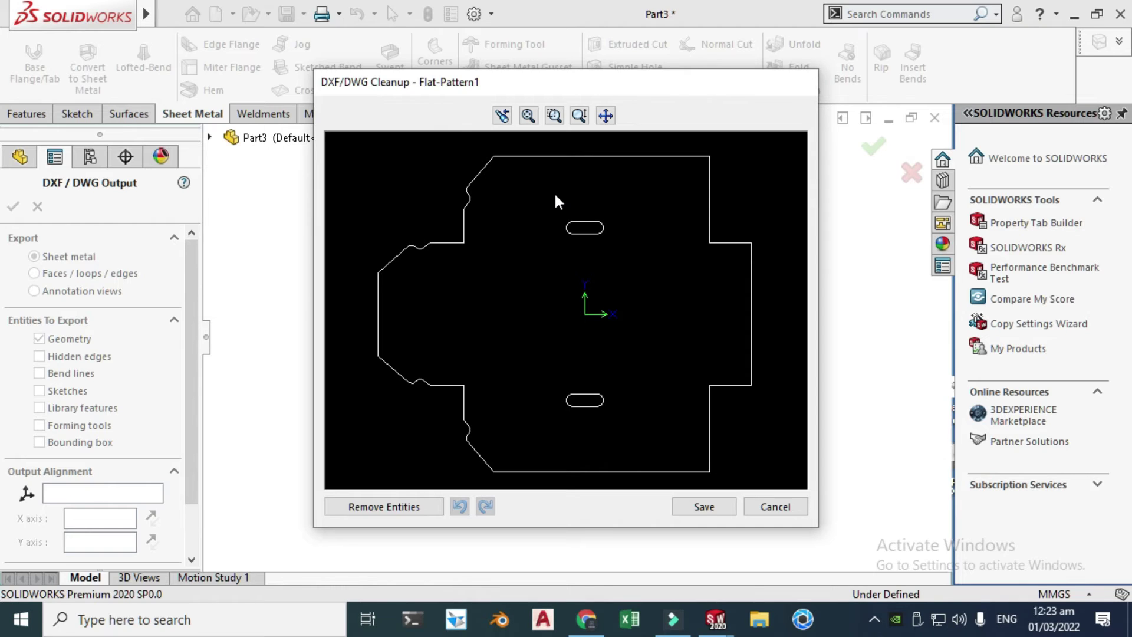
pyautogui.click(702, 507)
# - Examine the finished tray from several directions, including its underside and both slotted side walls
pyautogui.rightClick(682, 217)
pyautogui.click(733, 295)
pyautogui.moveTo(740, 311); pyautogui.dragTo(695, 259)
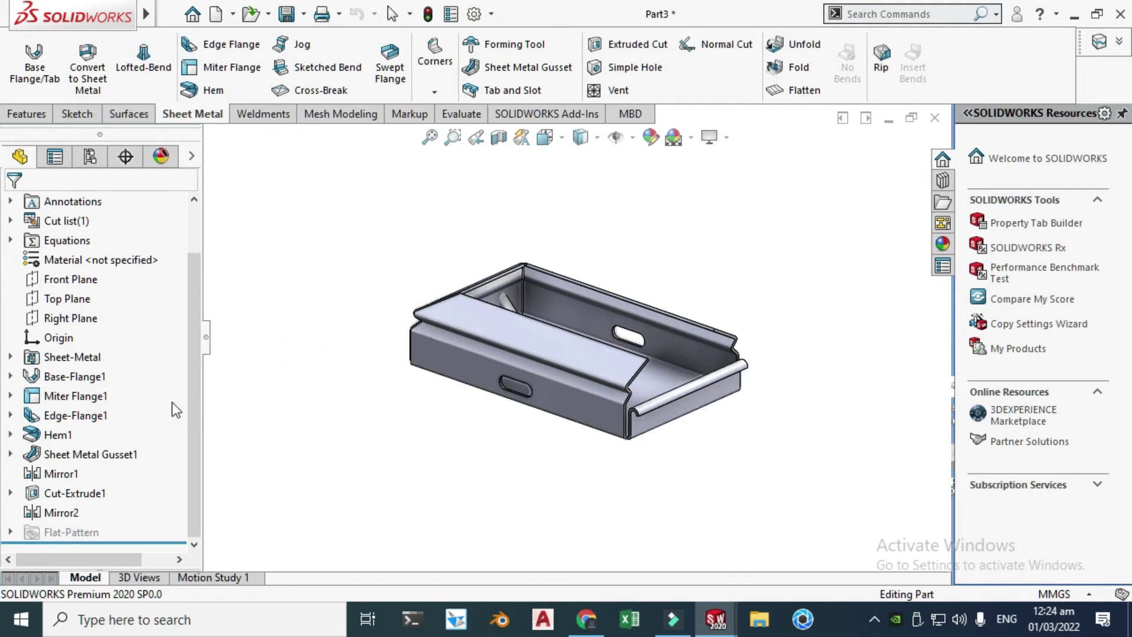
pyautogui.moveTo(470, 391); pyautogui.dragTo(597, 273)
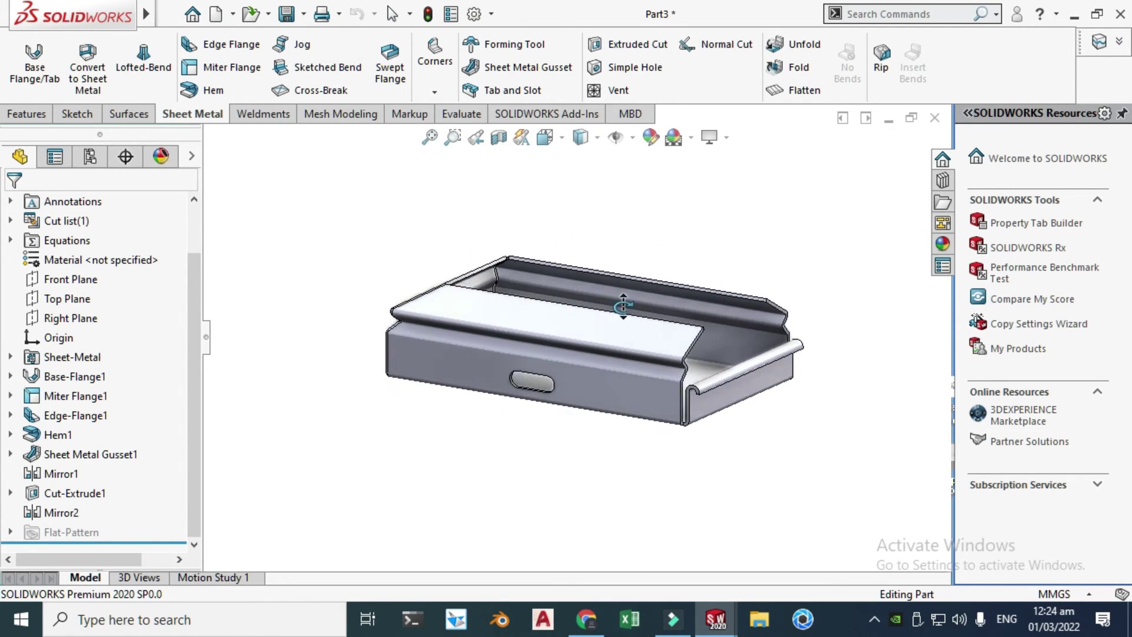
pyautogui.moveTo(761, 253); pyautogui.dragTo(685, 227)
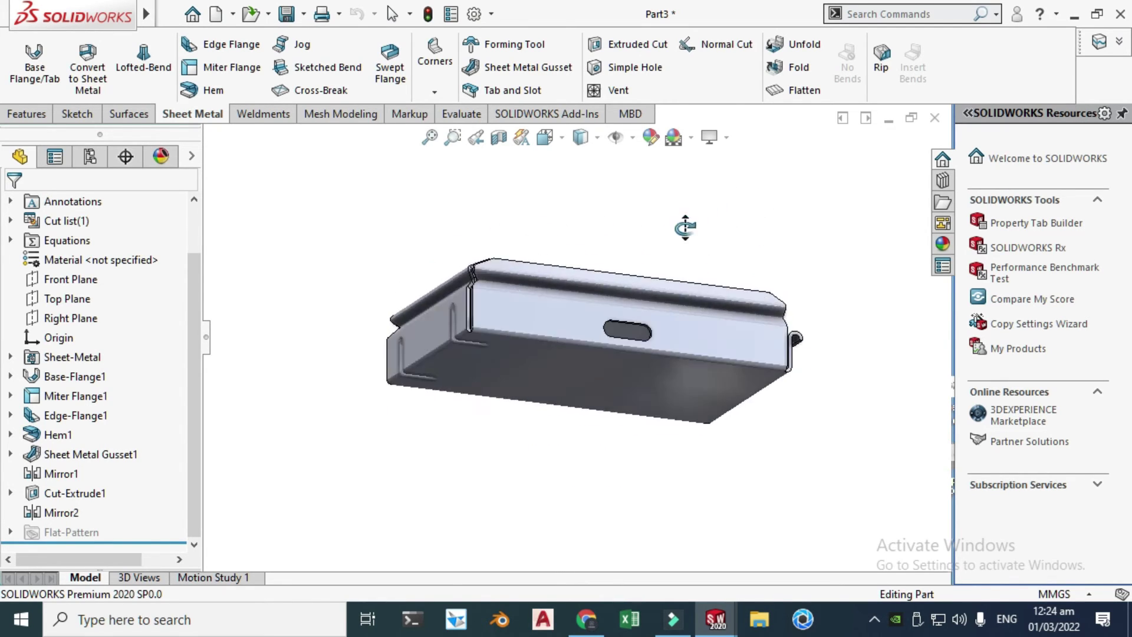
pyautogui.moveTo(568, 318); pyautogui.dragTo(637, 342)
# - Apply an aluminum appearance from the Metal appearances to the tray
pyautogui.click(942, 243)
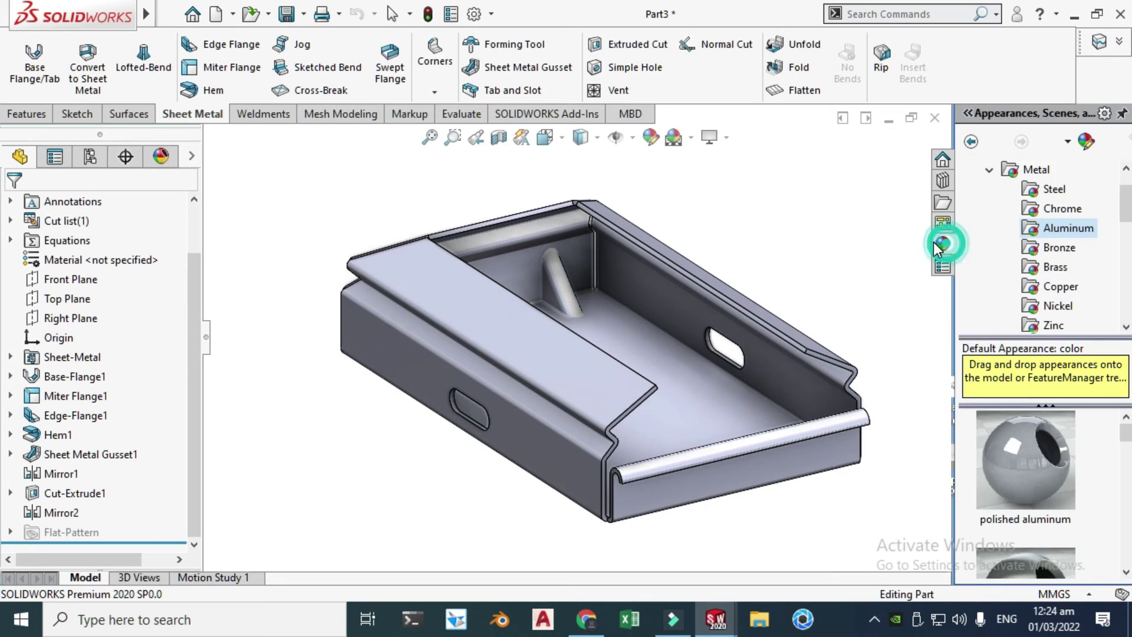
pyautogui.scroll(-1, 1007, 472)
pyautogui.click(1013, 471)
pyautogui.moveTo(1014, 473)
pyautogui.mouseDown()
pyautogui.moveTo(717, 331)
pyautogui.moveTo(652, 336)
pyautogui.moveTo(606, 384)
pyautogui.moveTo(586, 322)
pyautogui.moveTo(613, 359)
pyautogui.moveTo(777, 261)
pyautogui.moveTo(652, 301)
pyautogui.moveTo(591, 365)
pyautogui.moveTo(624, 404)
pyautogui.moveTo(623, 371)
pyautogui.mouseUp()
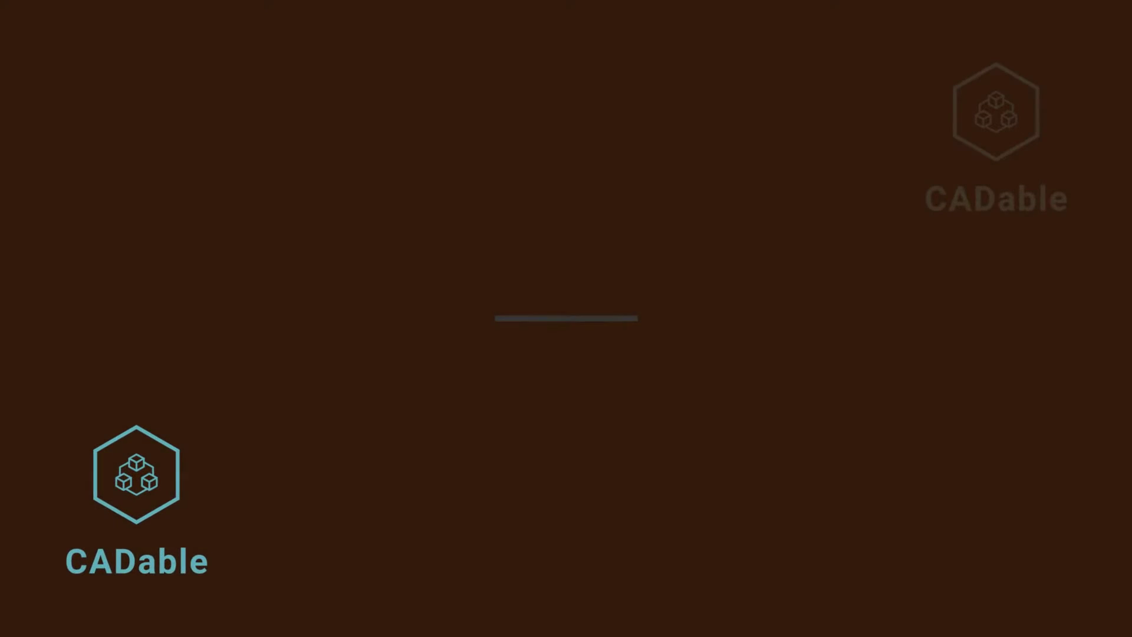